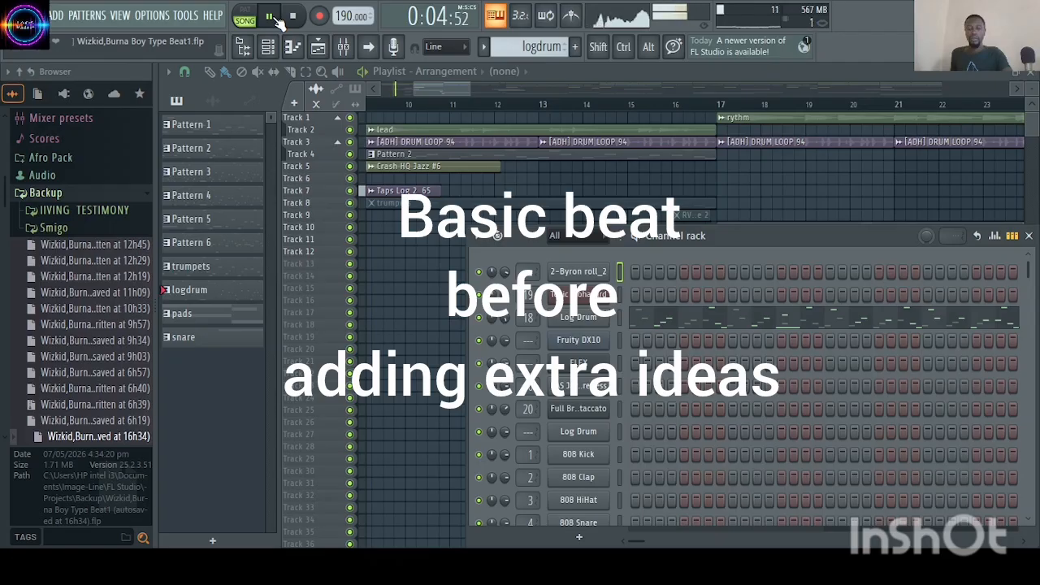
left_click_drag(415, 91, 382, 91)
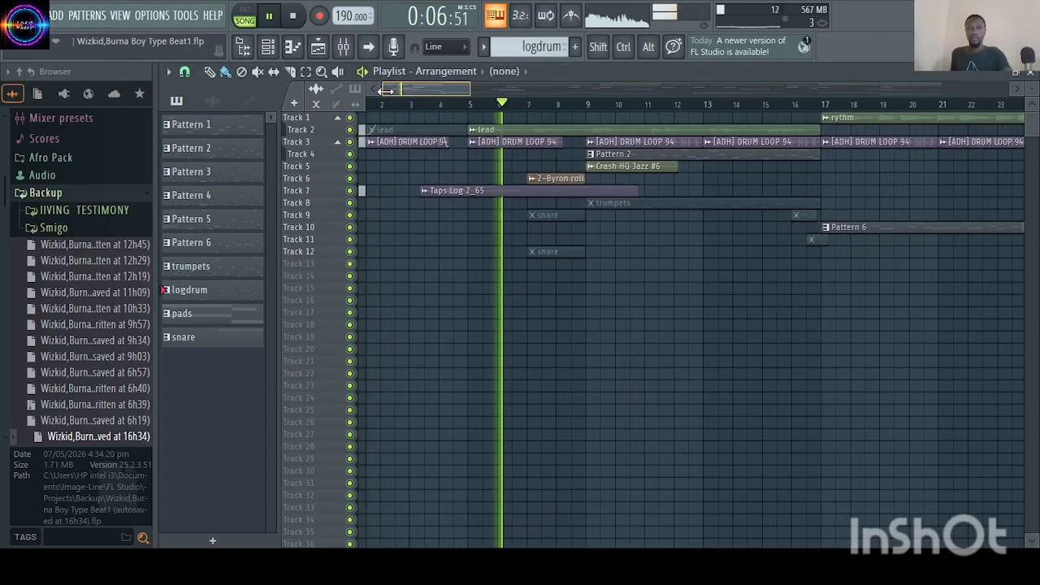
left_click_drag(472, 91, 714, 91)
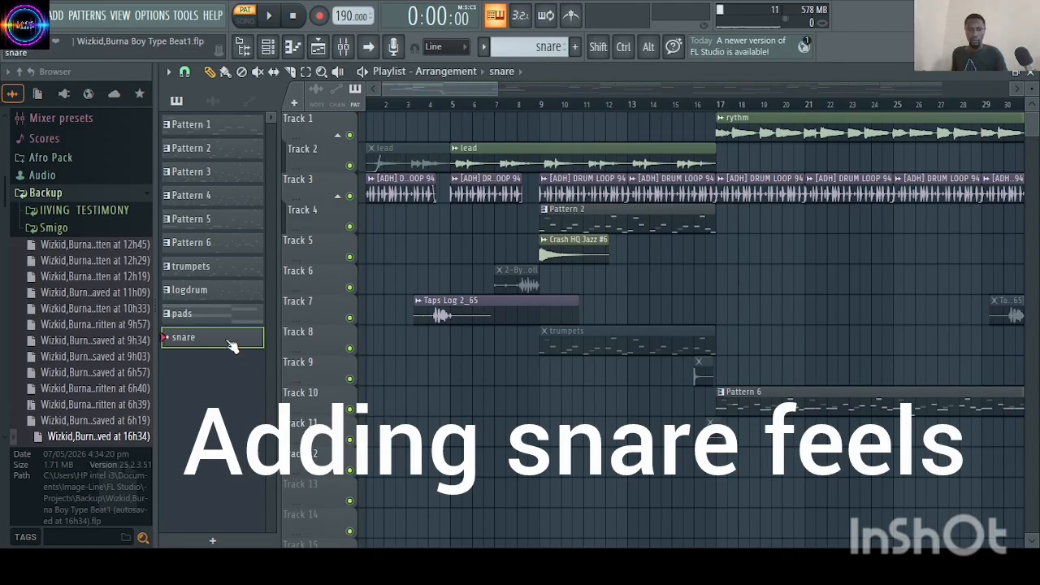
- Open the snare channel in the piano roll and play the snare pattern with the metronome on
left_click(269, 47)
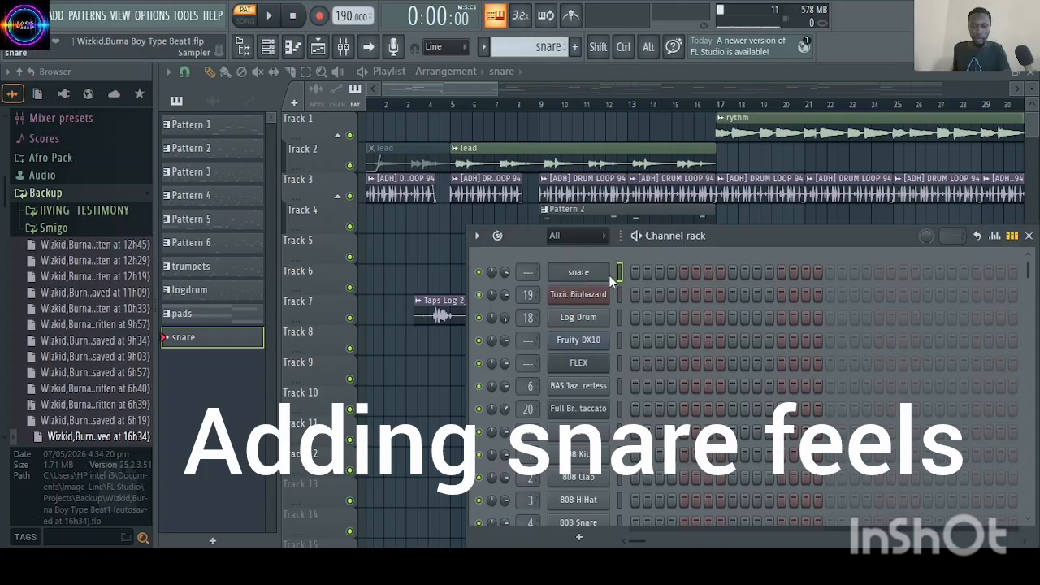
left_click(293, 47)
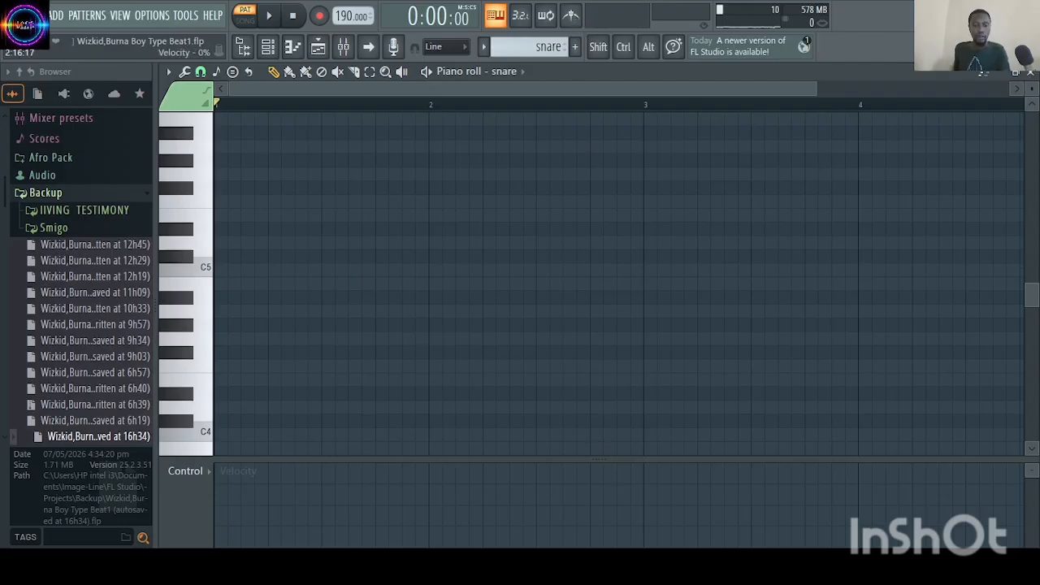
left_click(280, 14)
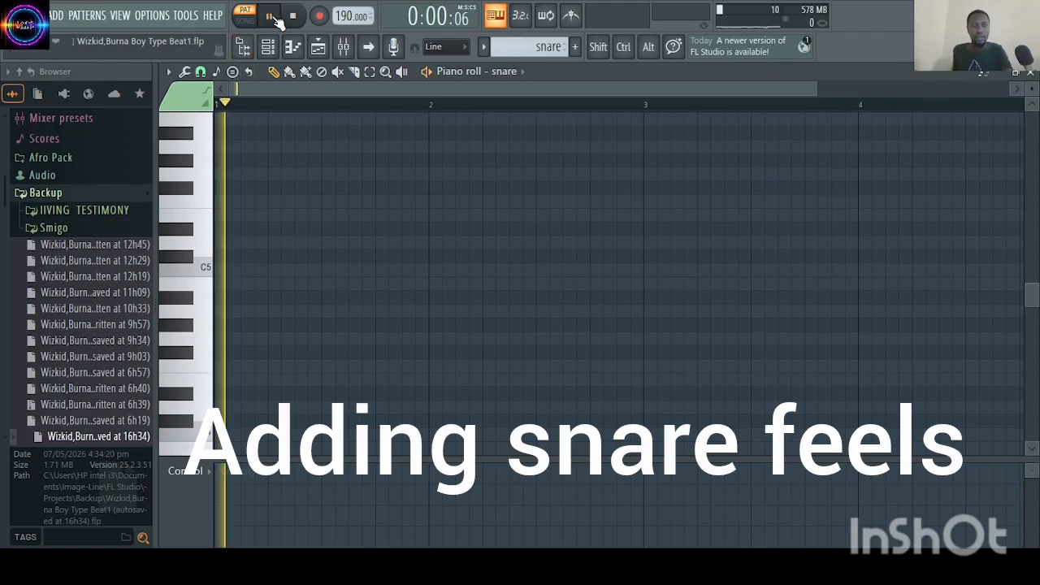
left_click(571, 16)
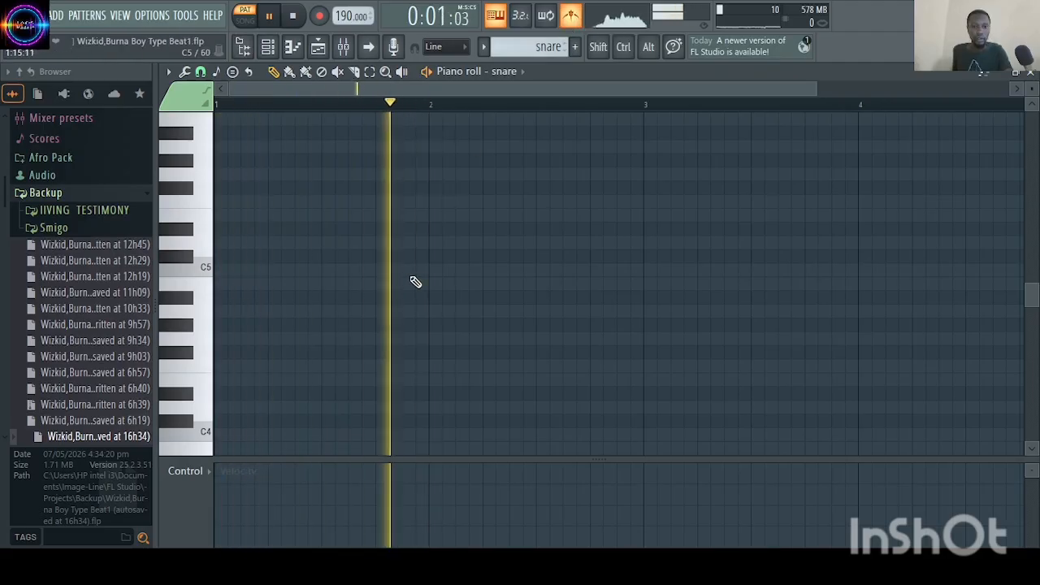
- Fill bar 2 from step 3 to its end with back-to-back two-step C5 notes, splitting the first into two one-step notes
left_click(458, 272)
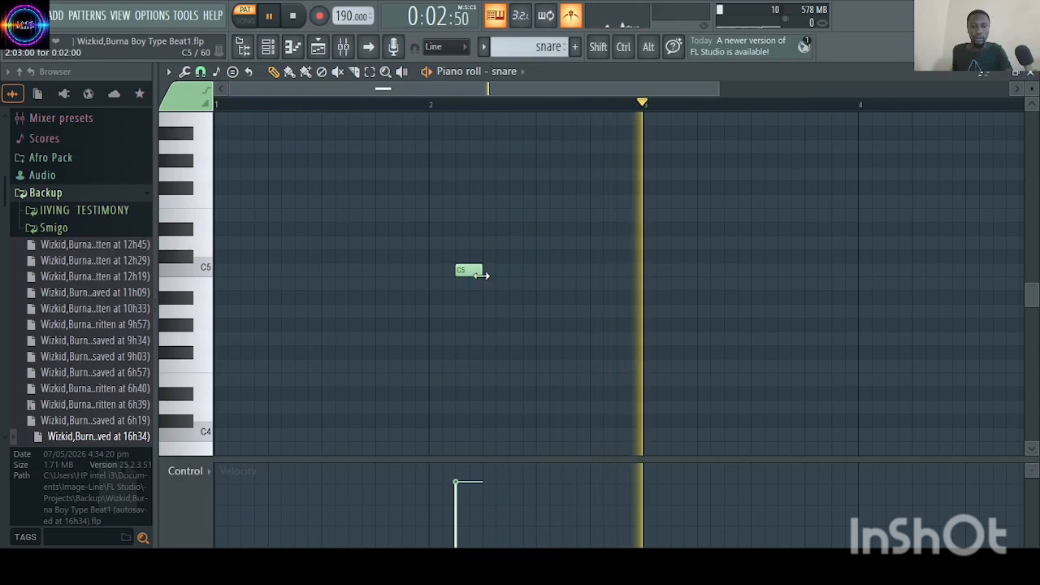
left_click(493, 273)
left_click(521, 272)
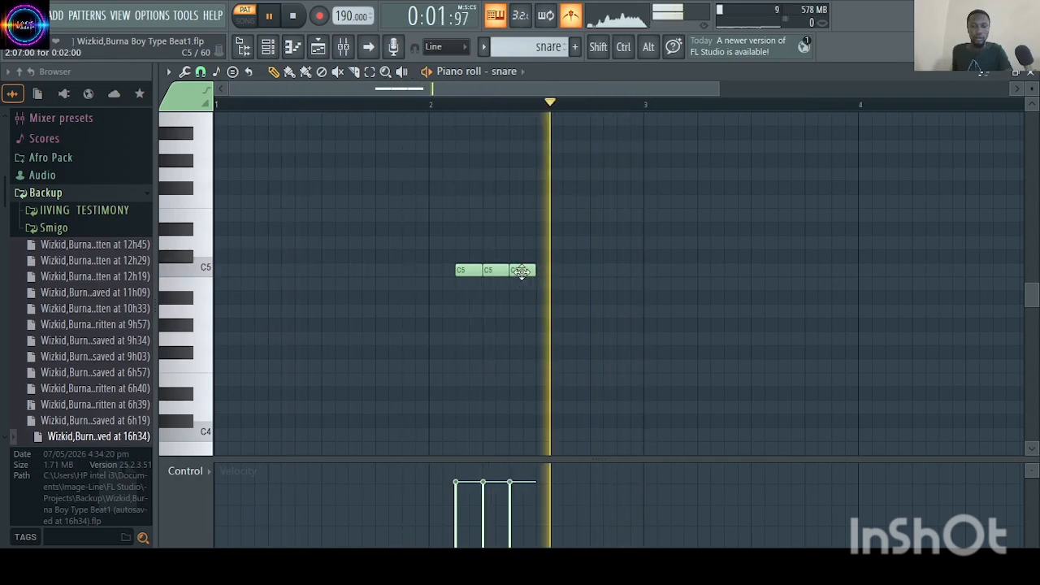
left_click(541, 273)
left_click(571, 271)
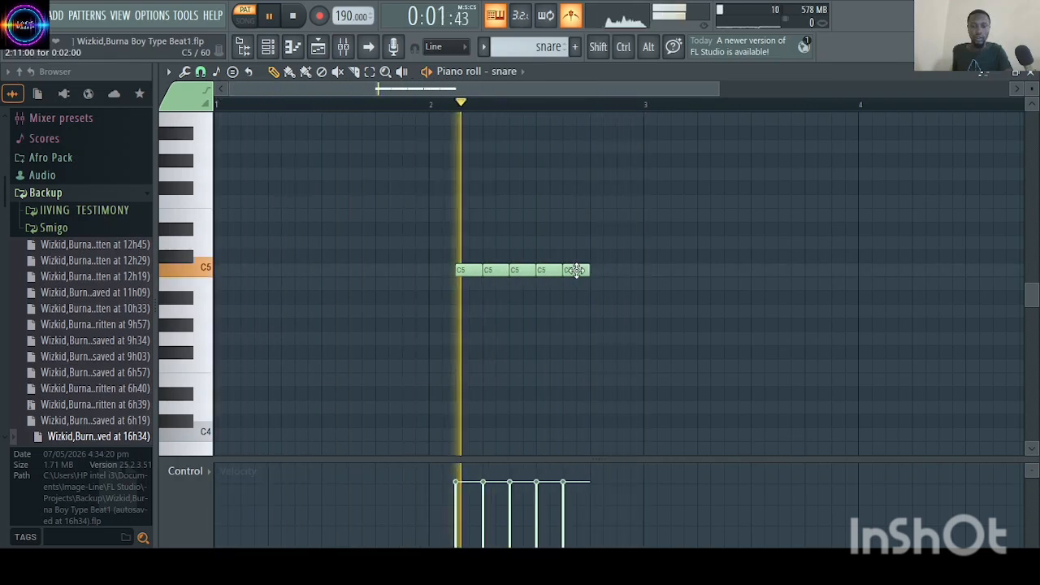
left_click(598, 270)
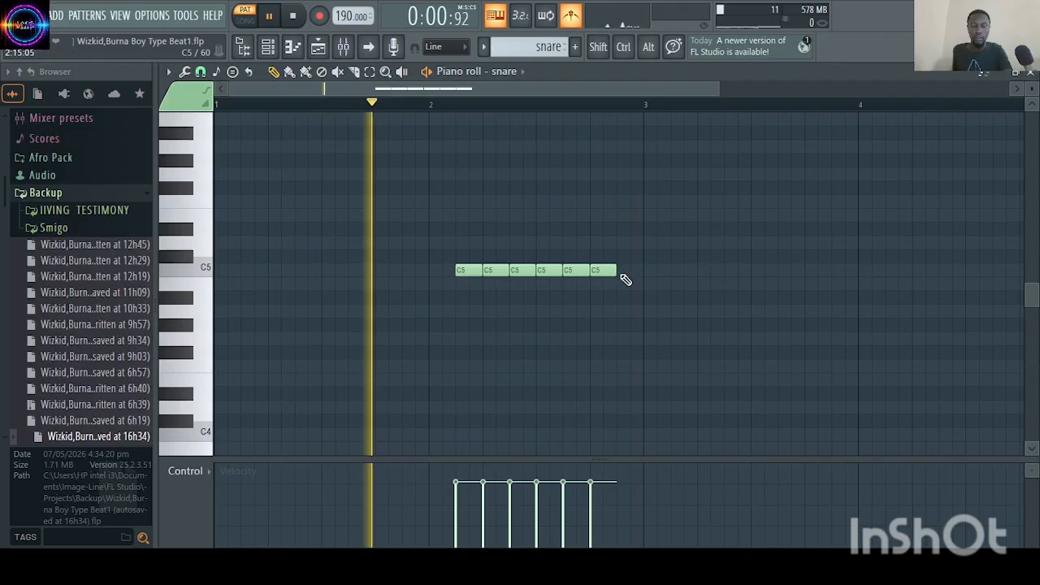
left_click(624, 272)
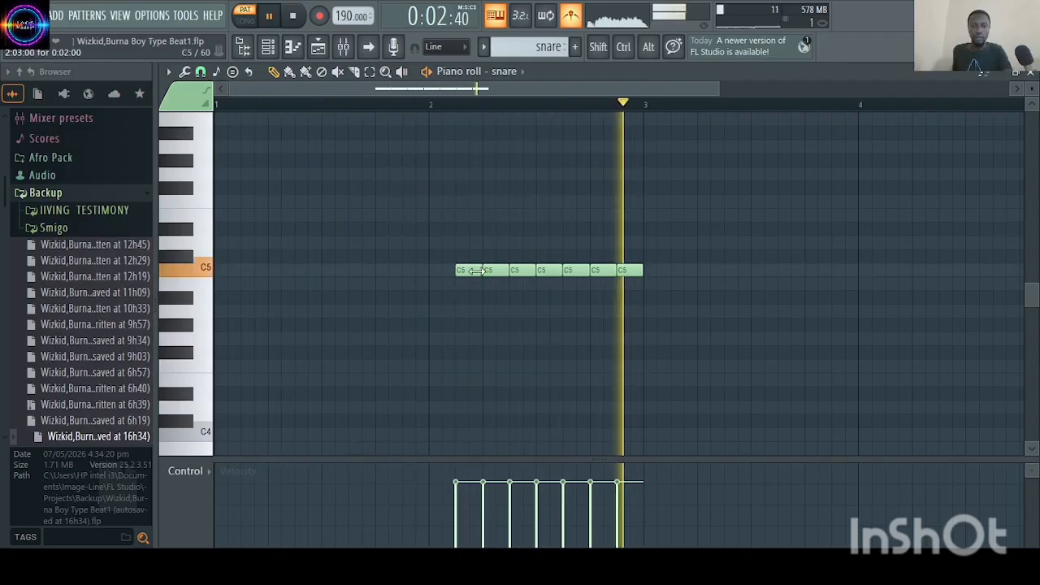
left_click_drag(479, 270, 465, 272)
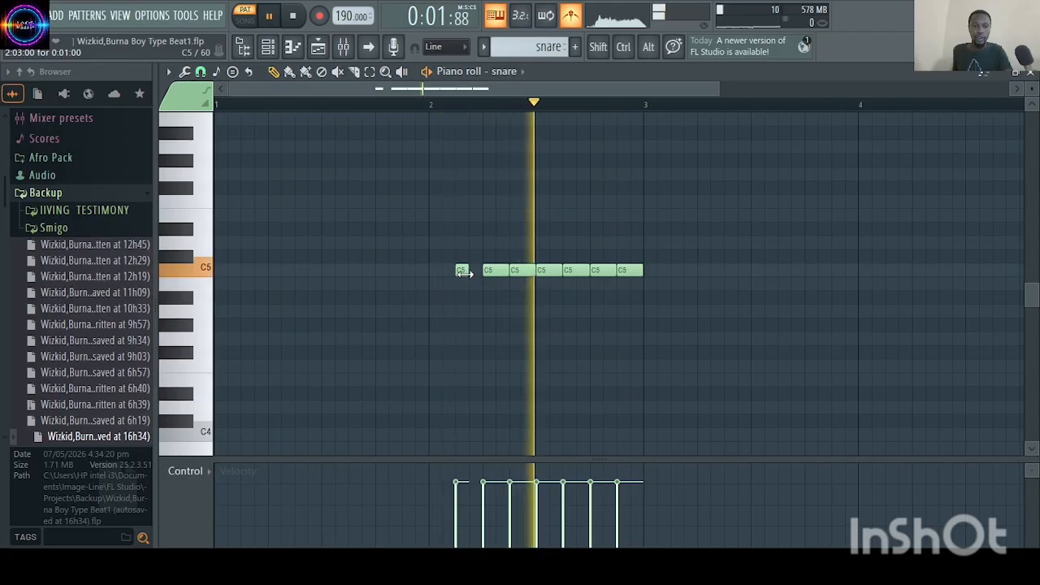
left_click(476, 271)
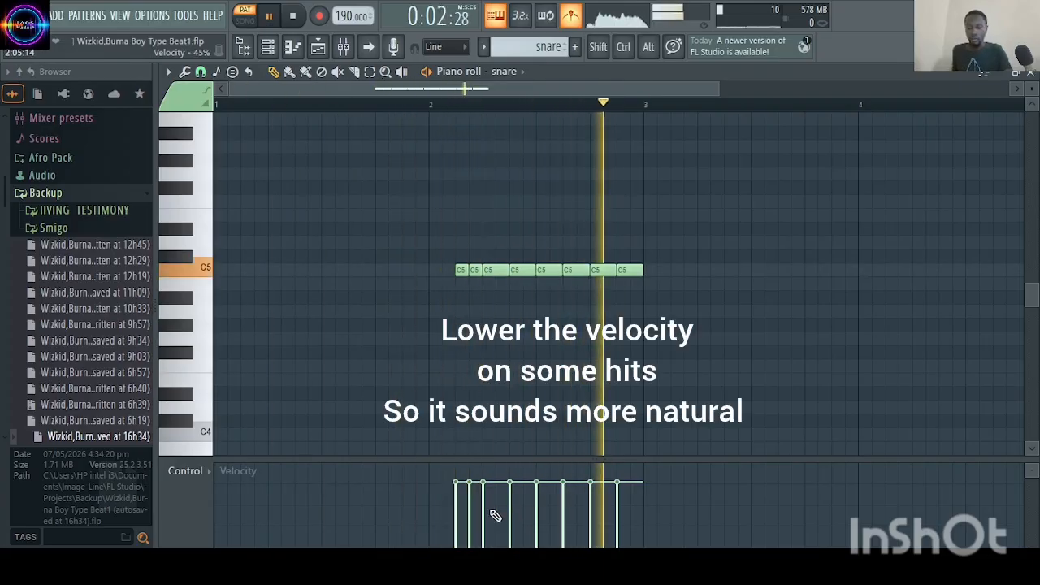
- Lower the velocity of the second, fifth and seventh snare notes and play the arrangement
left_click(469, 496)
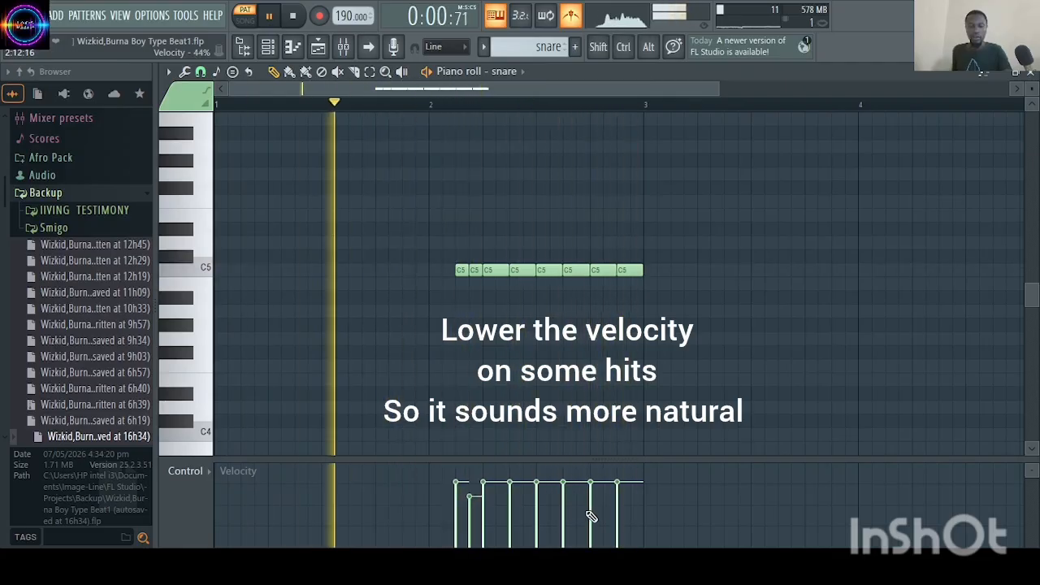
left_click(537, 504)
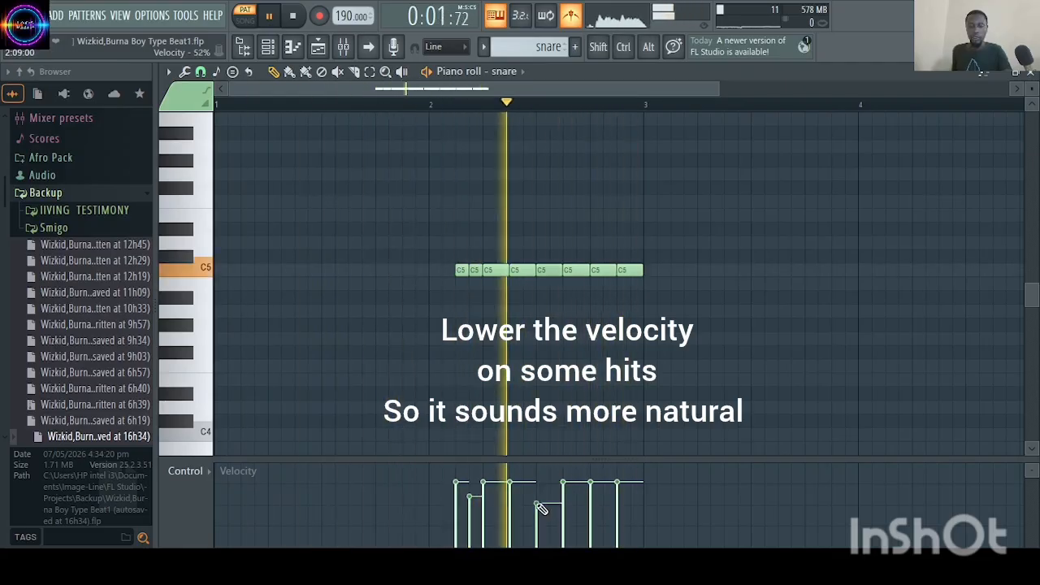
left_click(590, 496)
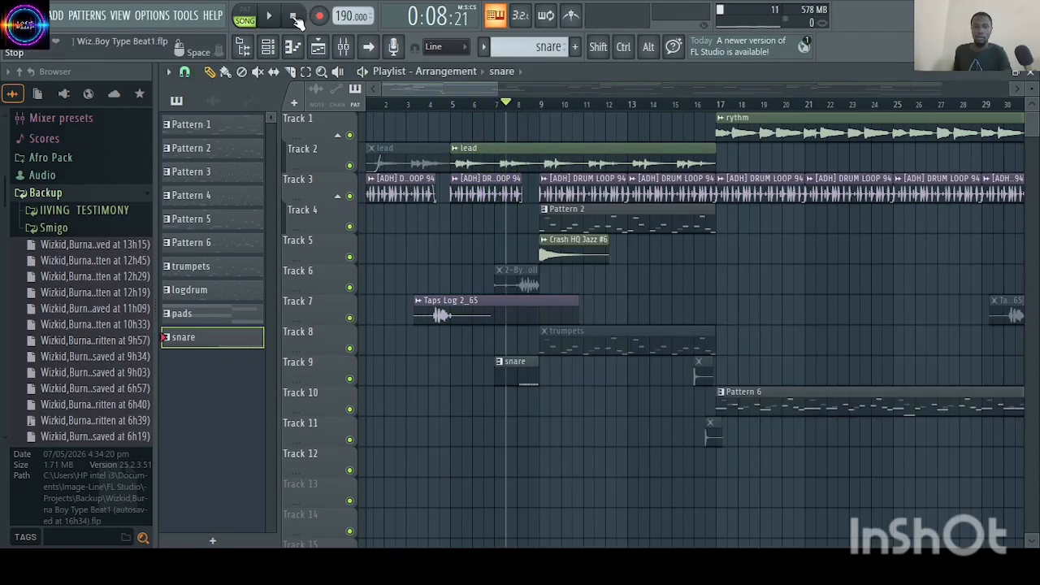
key("space")
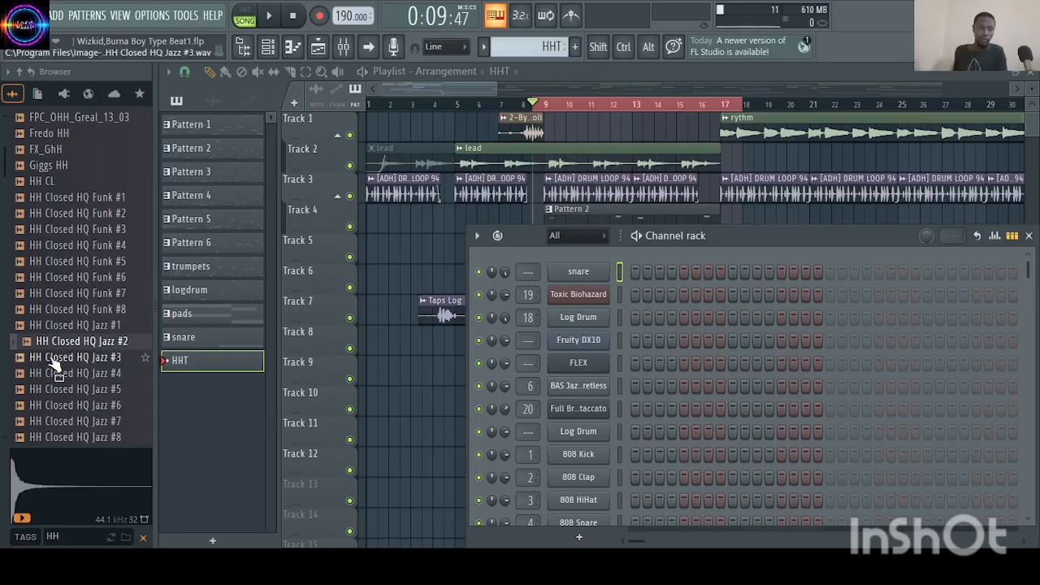
- Audition the closed hi-hat samples and add HH Closed HQ Jazz #2 as a new channel above the snare
left_click(72, 342)
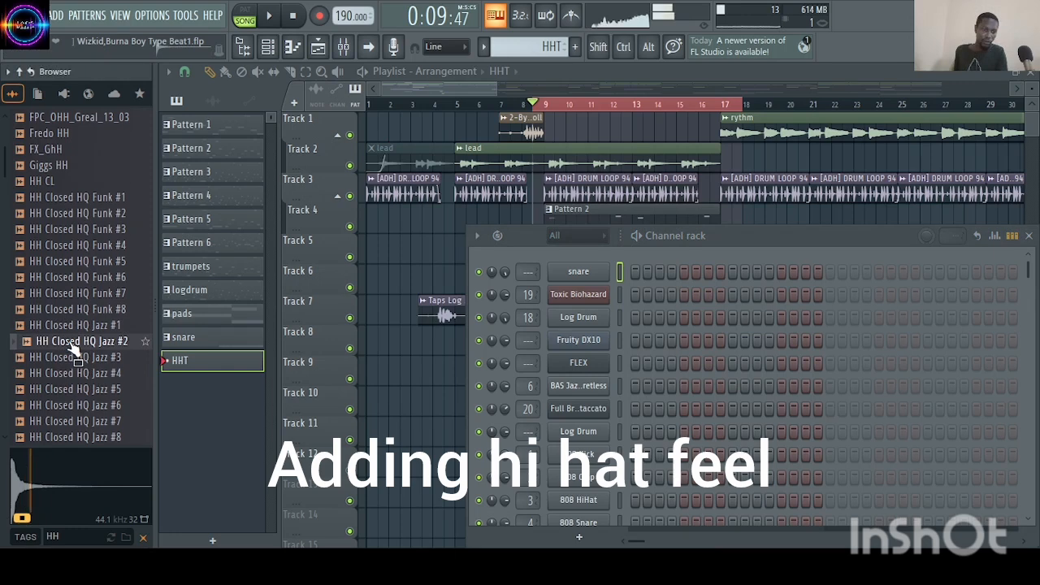
left_click(73, 357)
left_click(73, 343)
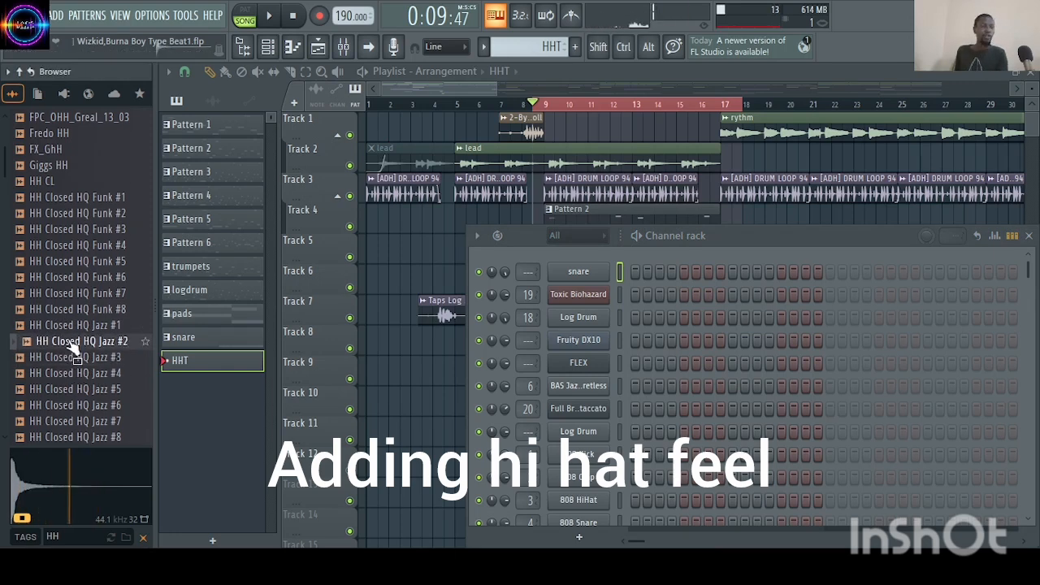
left_click_drag(79, 348, 577, 253)
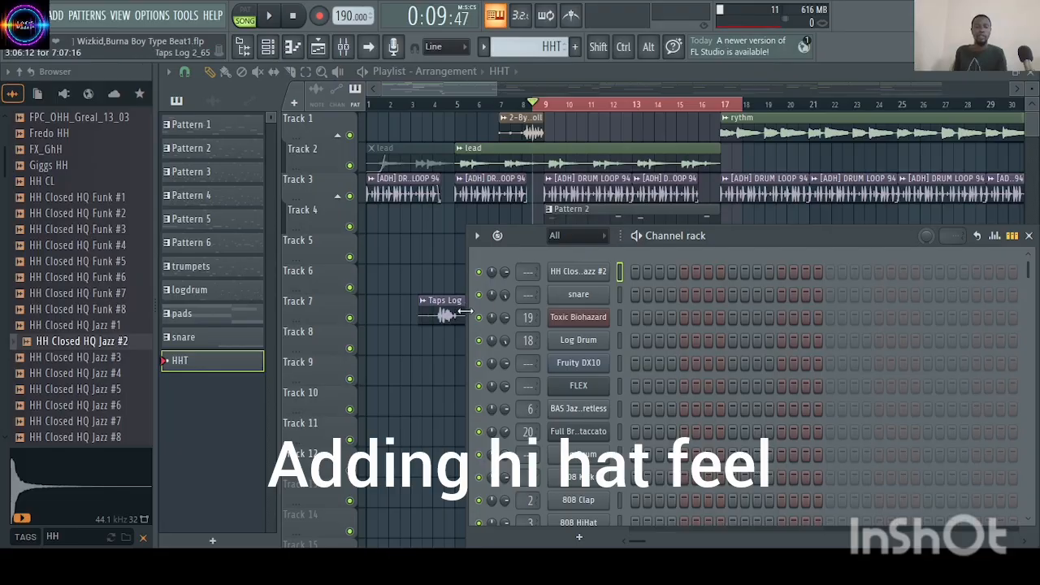
- Compare HH Closed HQ Jazz samples #2 to #5 and add HH Closed HQ Jazz #3 as another new channel
left_click(48, 358)
left_click(54, 343)
left_click(54, 344)
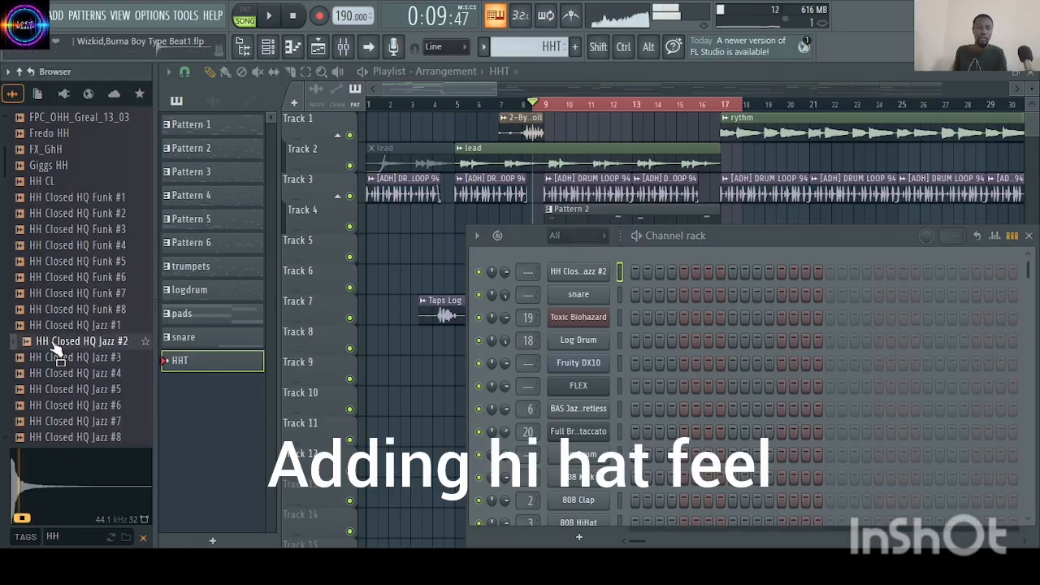
left_click(54, 363)
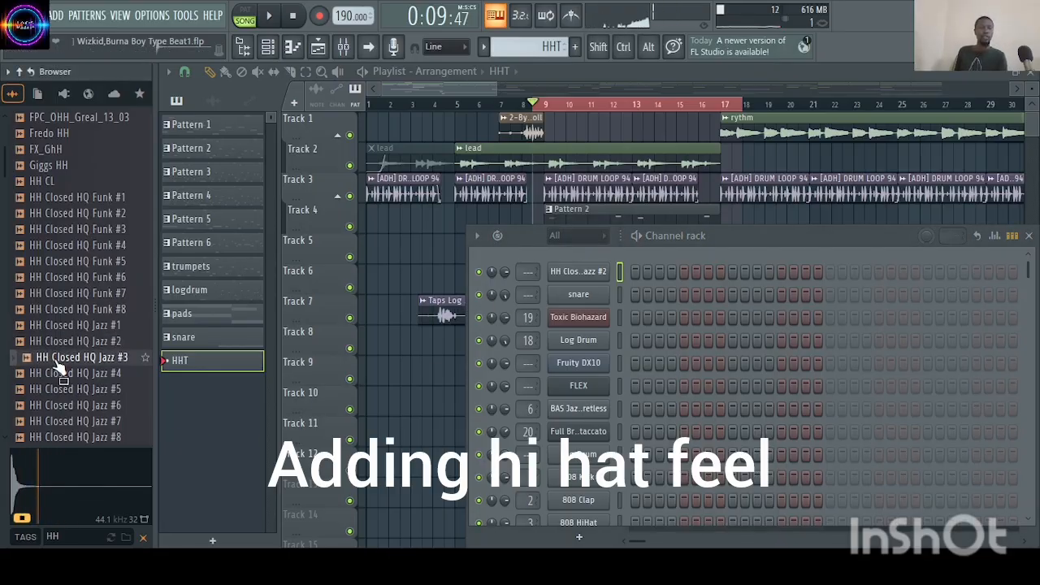
left_click(62, 376)
left_click(64, 392)
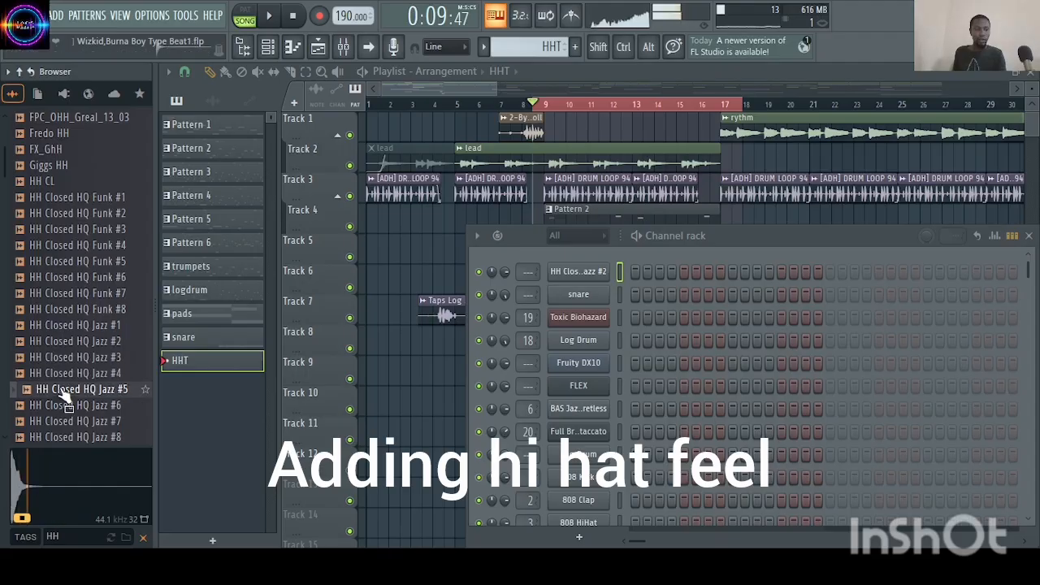
left_click(62, 375)
left_click(63, 359)
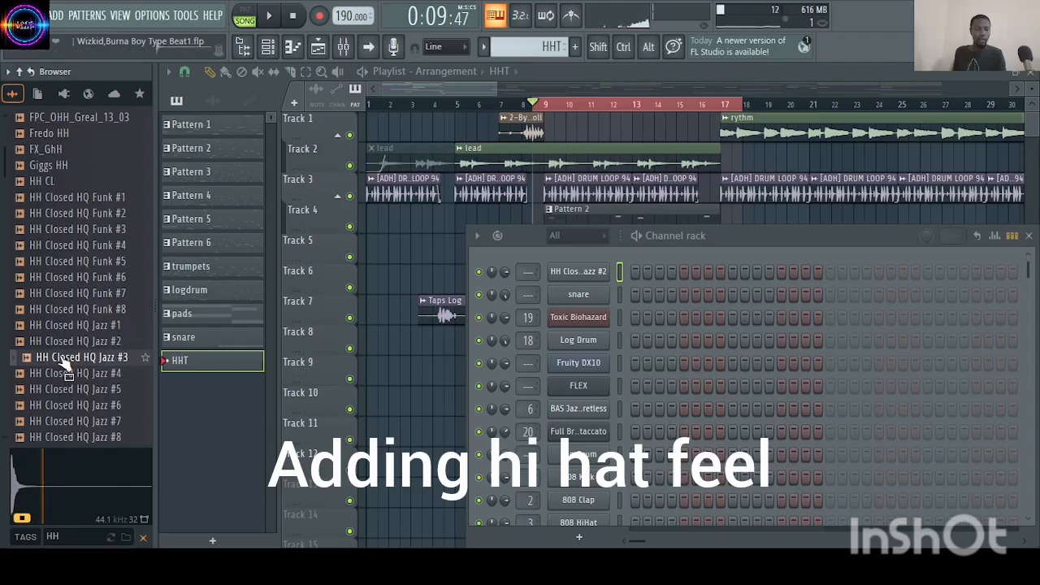
left_click(63, 345)
left_click(58, 362)
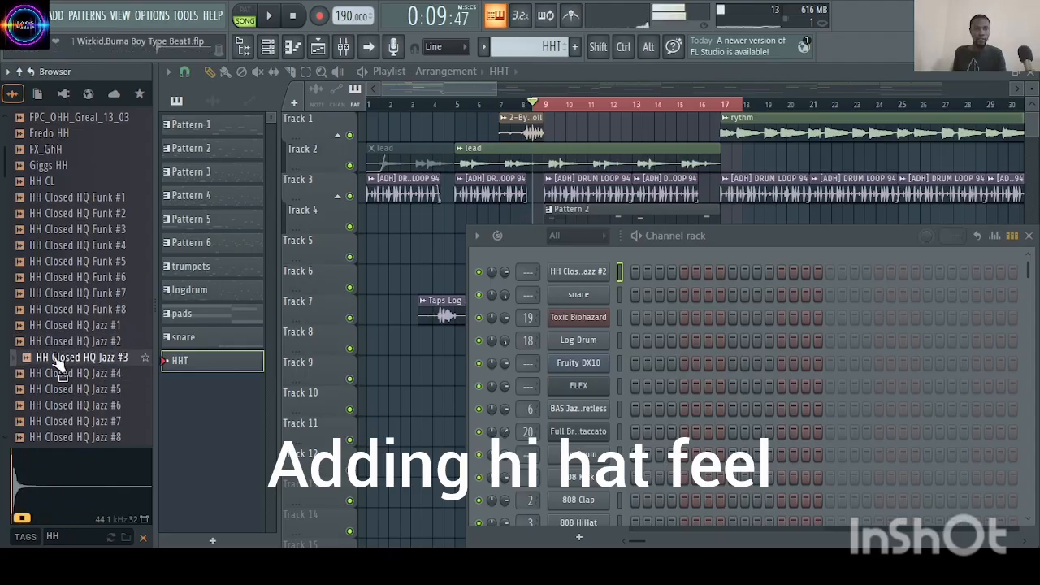
left_click_drag(61, 370, 578, 272)
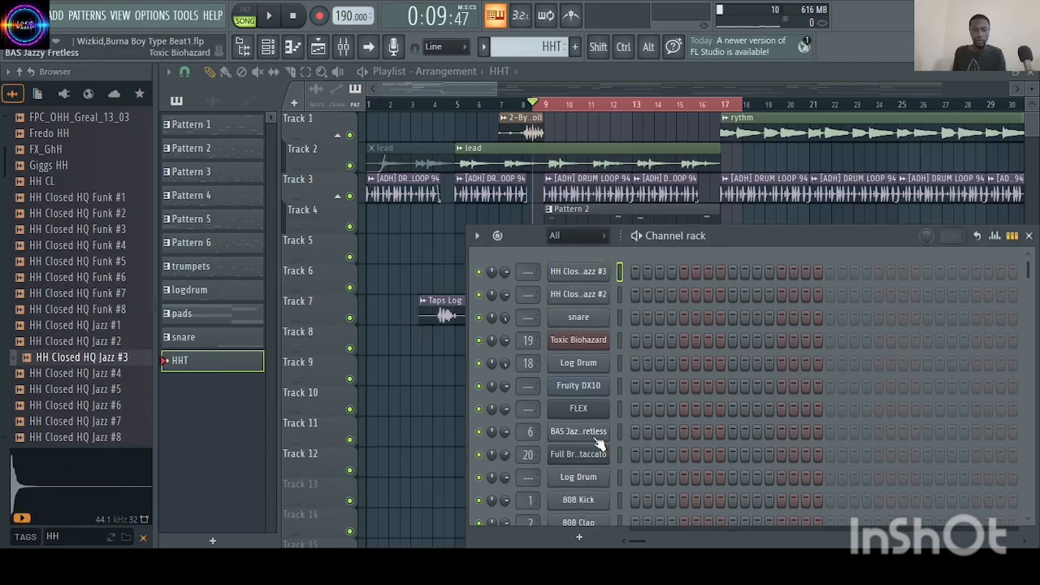
- Program hits on steps 1, 5, 9 and 13 of the HH Closed HQ Jazz #2 channel and preview the song
key("space")
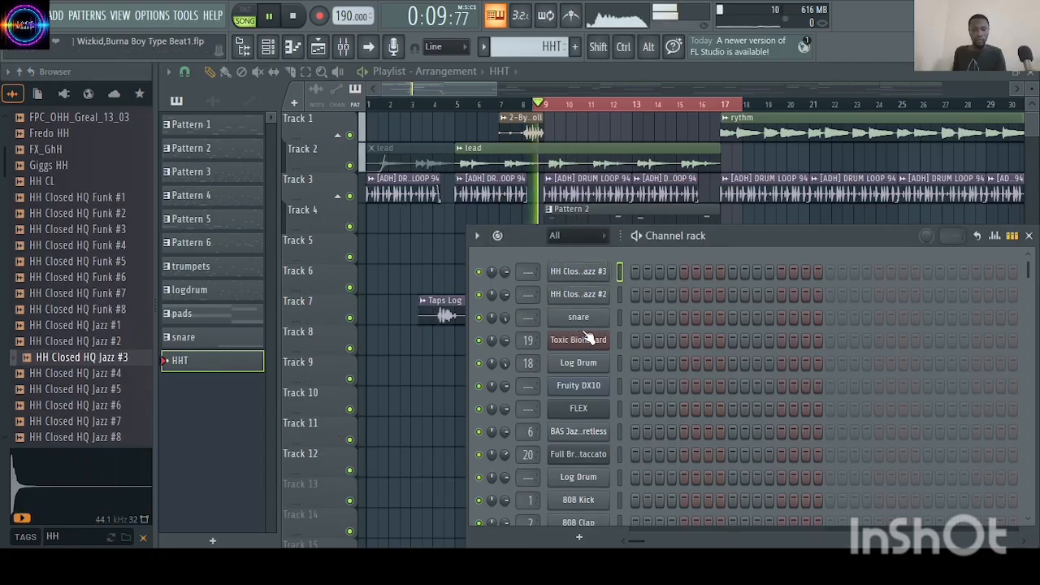
key("space")
left_click(635, 294)
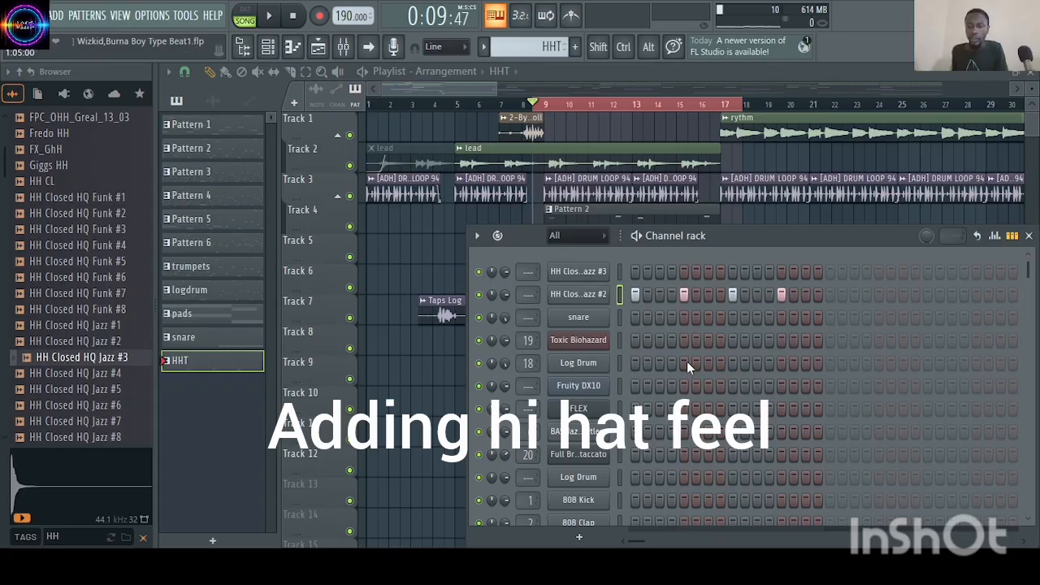
key("space")
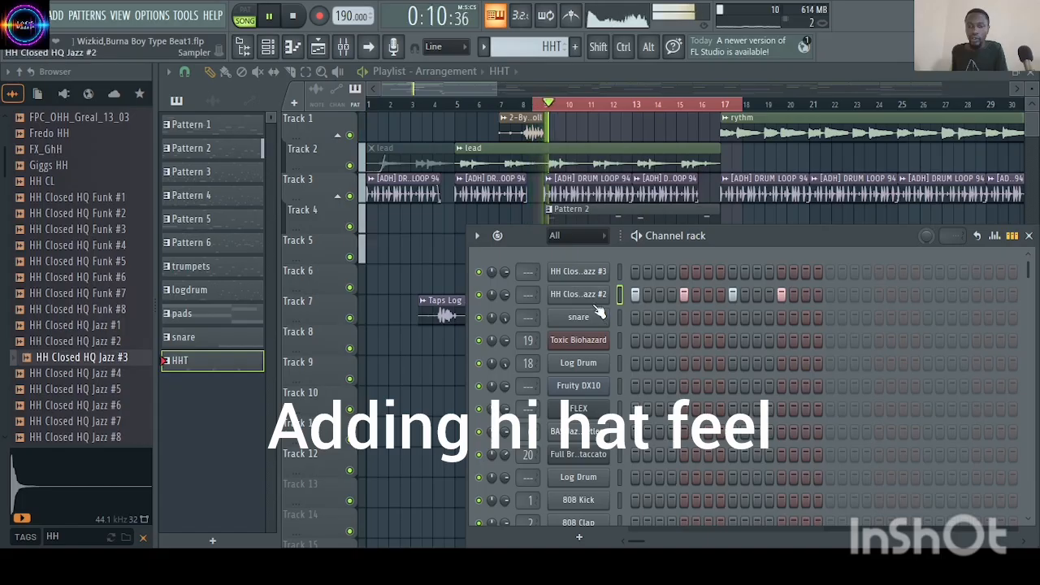
key("space")
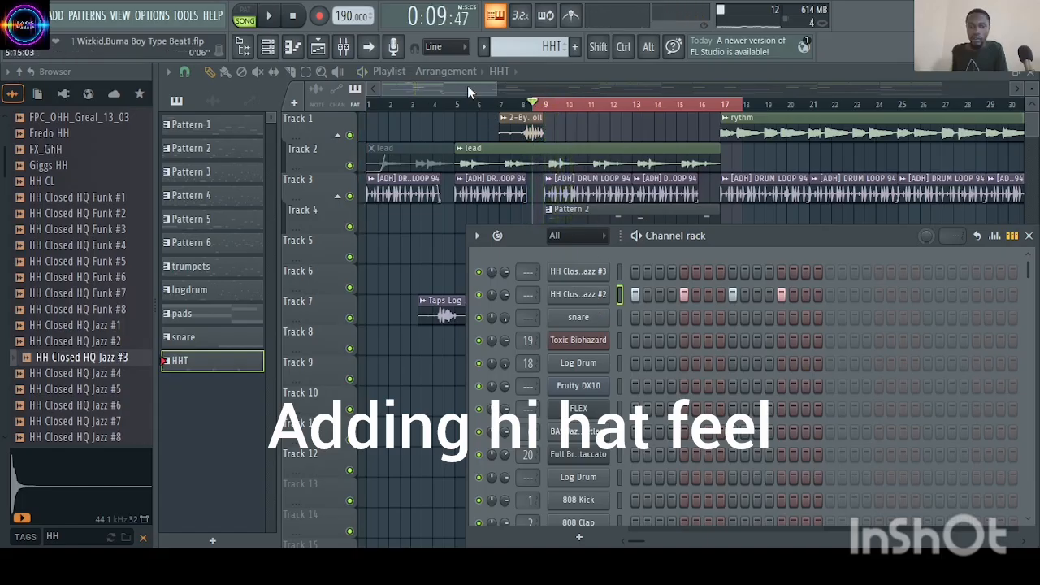
- Place the HHT pattern on Track 6 from bar 9 for eight bars and play the arrangement
left_click(467, 83)
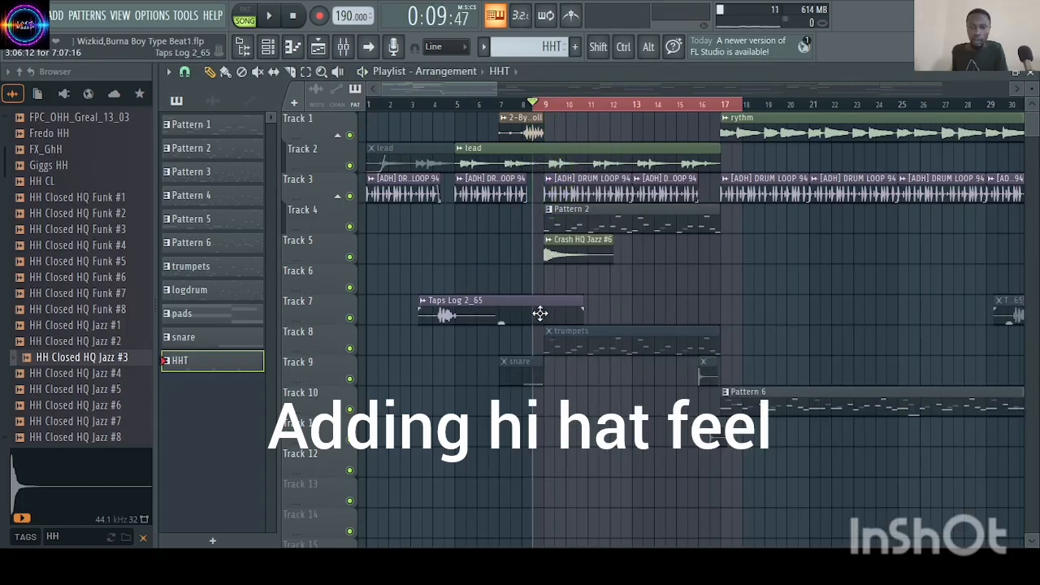
left_click(549, 282)
key("space")
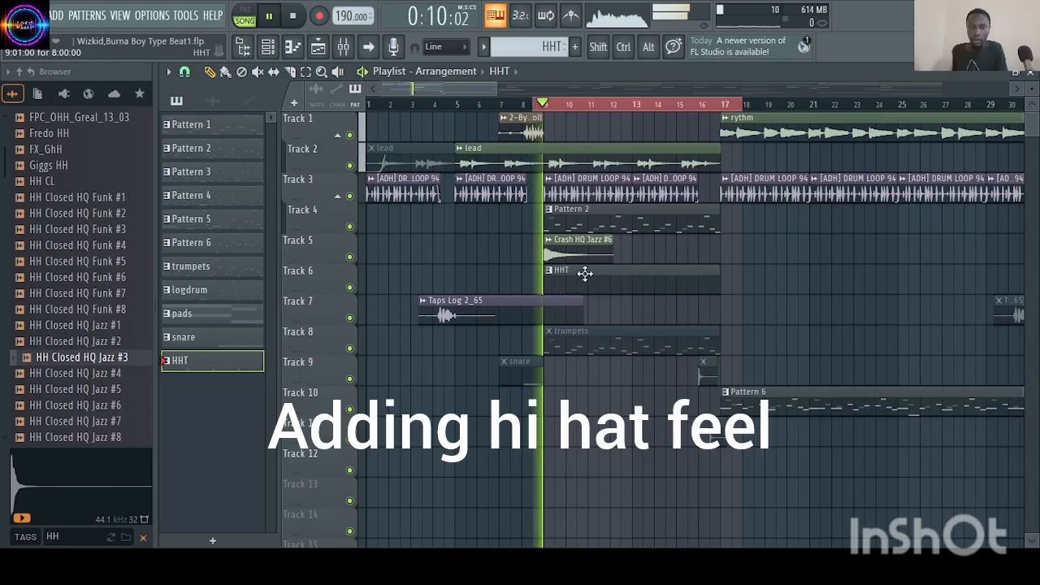
- Copy the four HH Closed HQ Jazz #2 hits into bar 2 and fill that bar with offset copies halfway between them
left_click(271, 46)
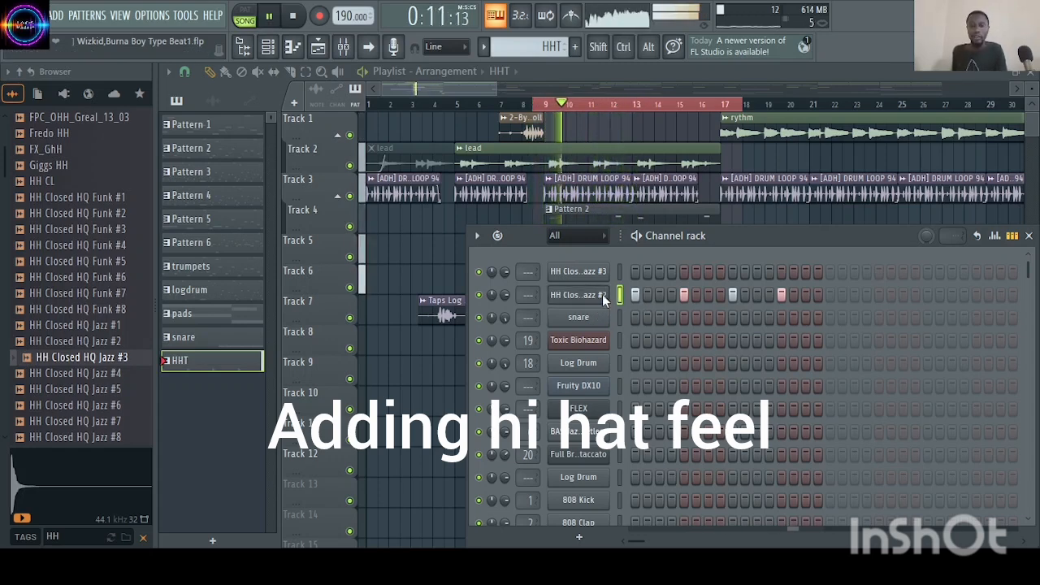
right_click(601, 295)
left_click(650, 301)
key("space")
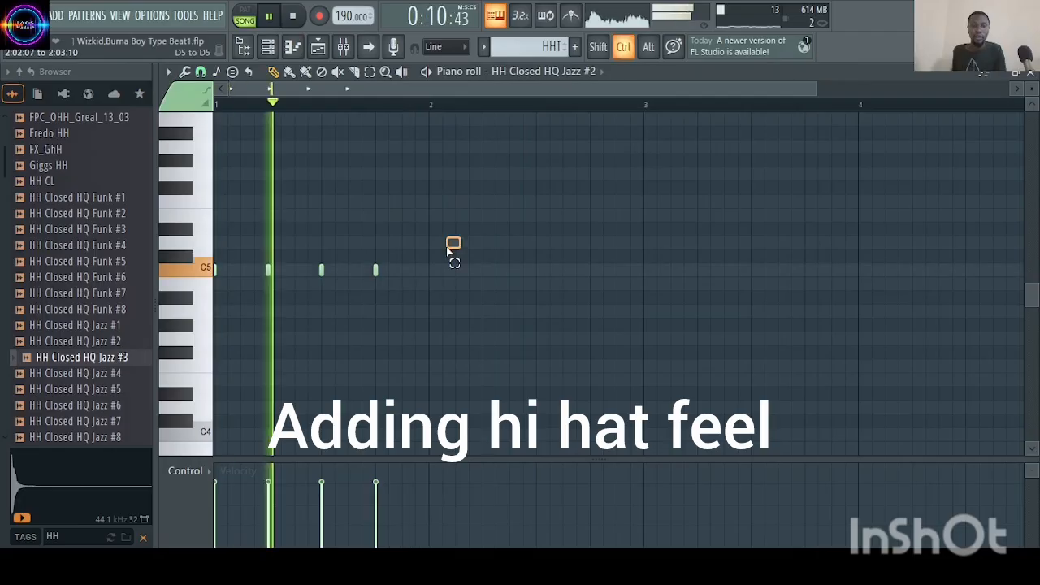
left_click_drag(455, 237, 216, 348)
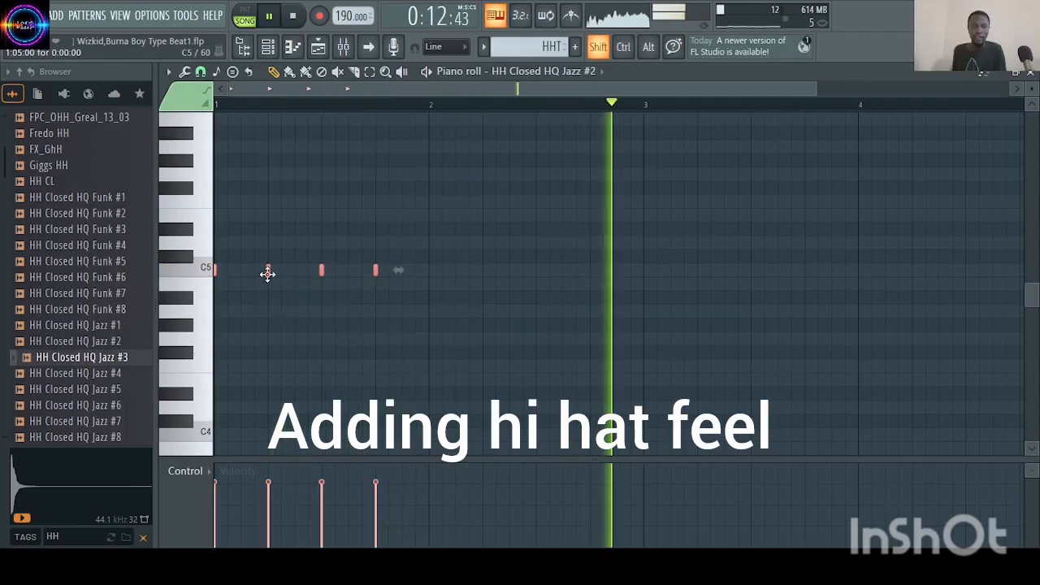
left_click_drag(267, 274, 472, 274)
key("space")
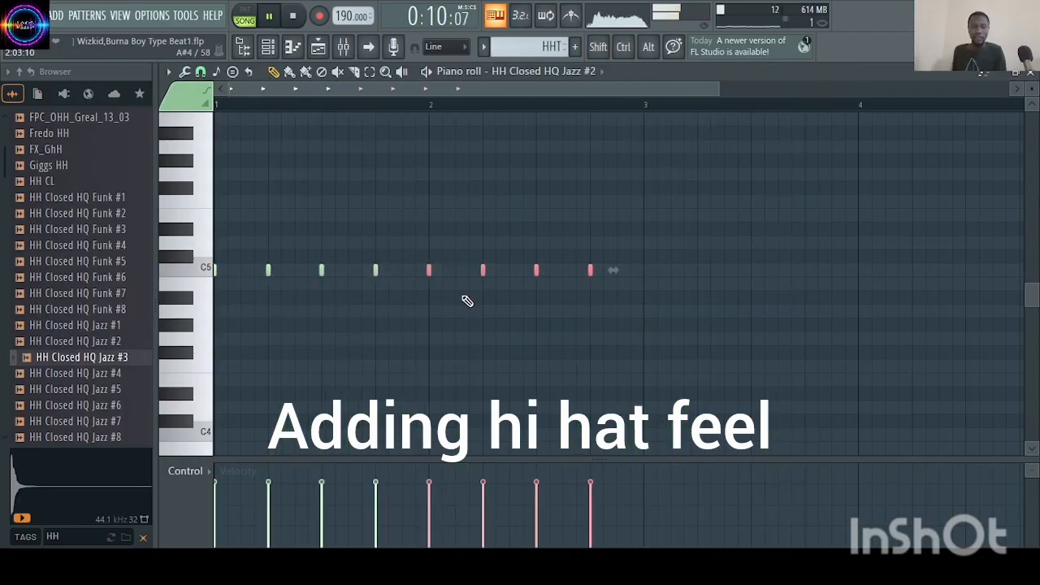
key("space")
left_click_drag(429, 271, 455, 272)
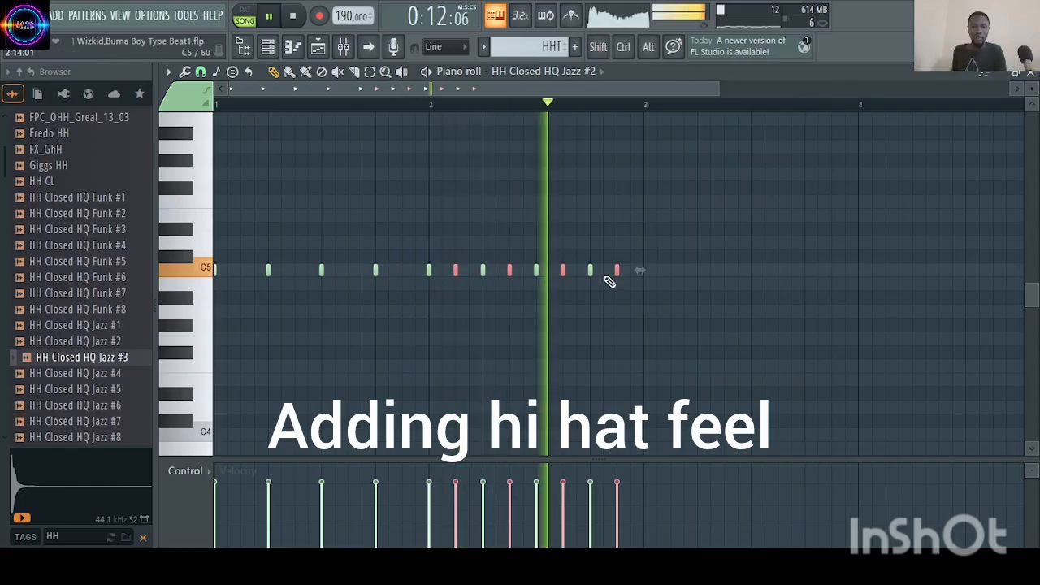
- Duplicate the full two-bar HH Closed HQ Jazz #2 pattern into bars 3 and 4 and close its note editor
left_click_drag(712, 225, 86, 341)
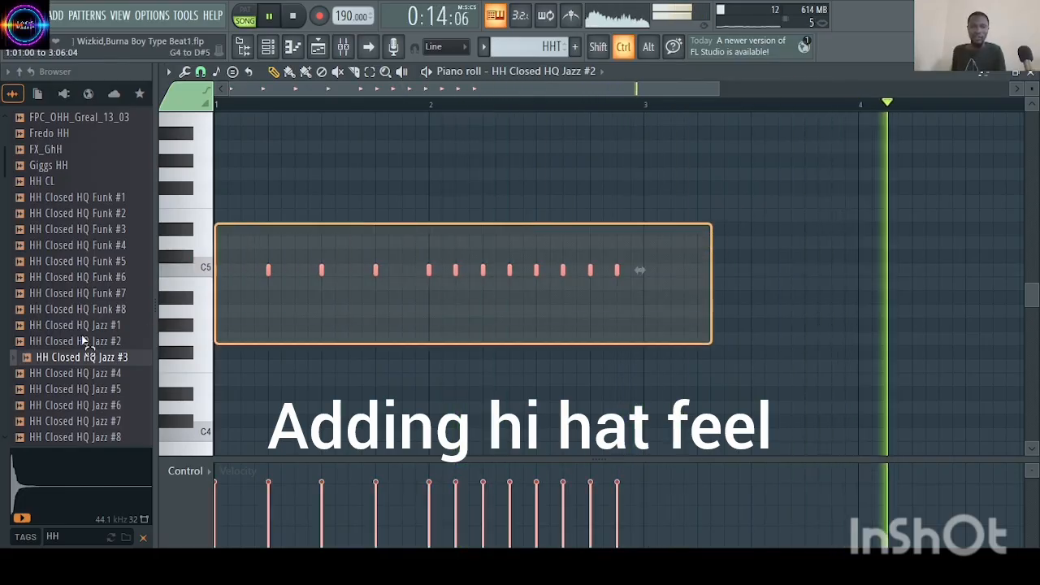
left_click_drag(216, 271, 642, 274)
key("space")
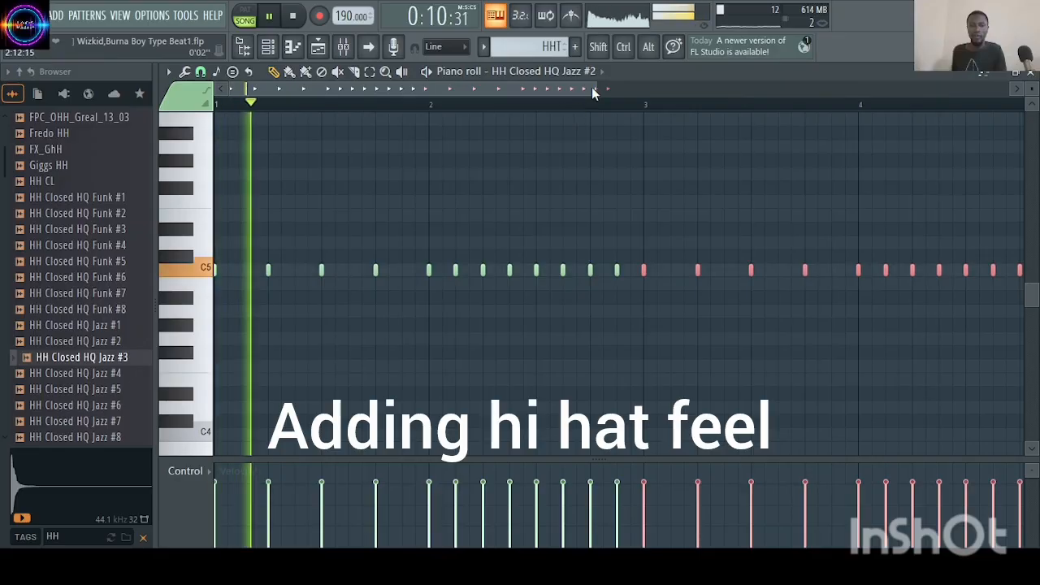
left_click_drag(595, 90, 855, 91)
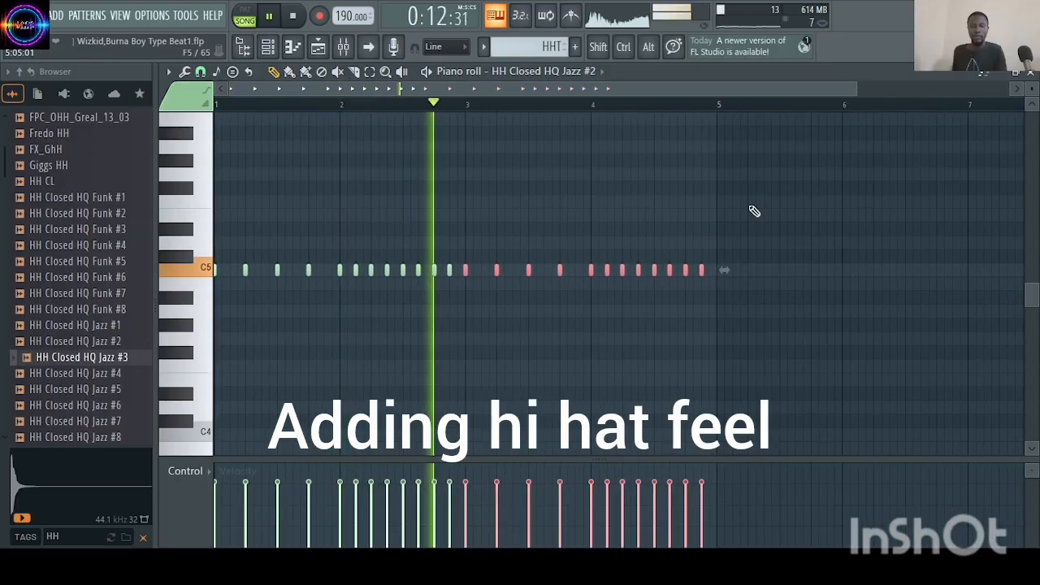
left_click(1031, 73)
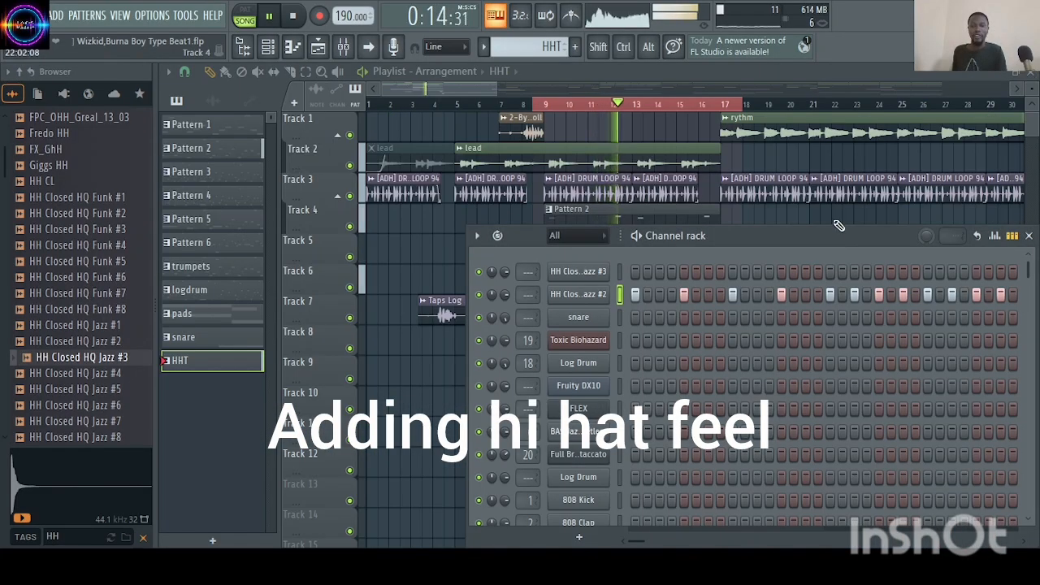
- Shorten the HHT clip on Track 6 to four bars and duplicate it
key("F6")
key("space")
key("space")
left_click_drag(663, 288, 609, 292)
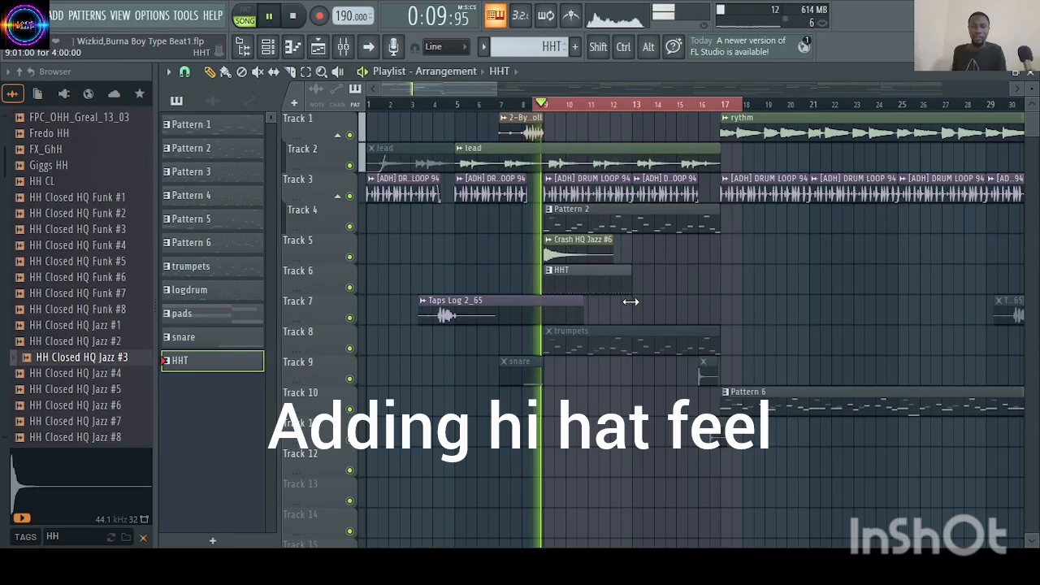
left_click(608, 293, "ctrl")
key("ctrl+b")
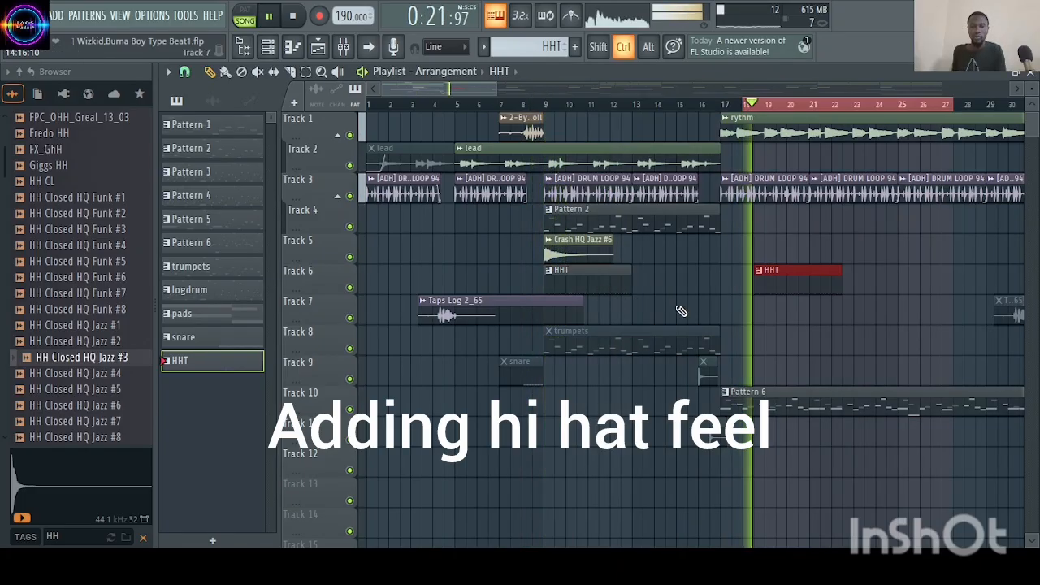
- Move the duplicated HHT clip on Track 6 to bar 13, directly after the first one, and play the arrangement
key("space")
scroll(542, 106, "right", 1)
left_click(505, 110)
key("space")
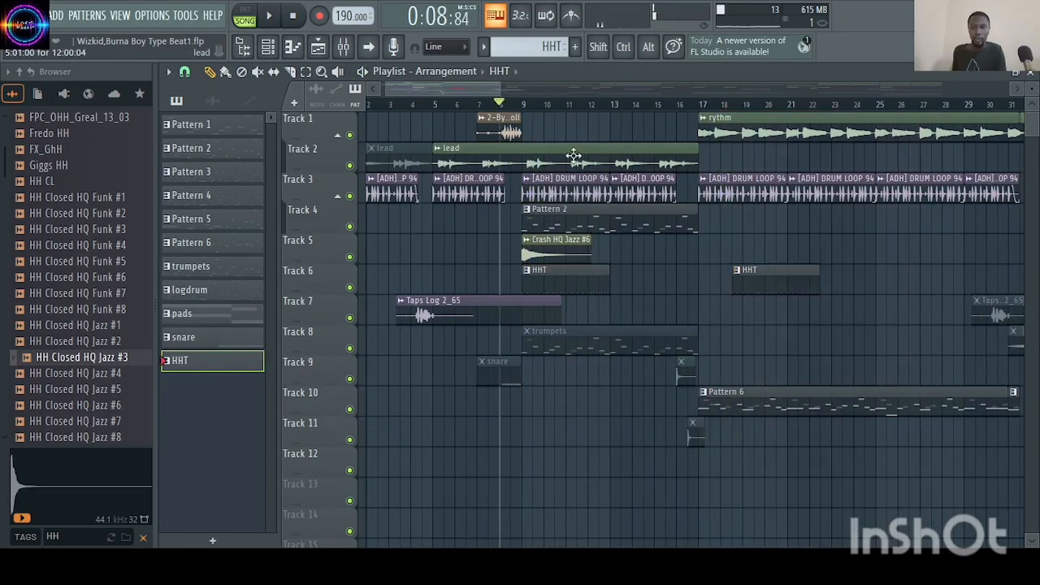
left_click_drag(769, 281, 645, 288)
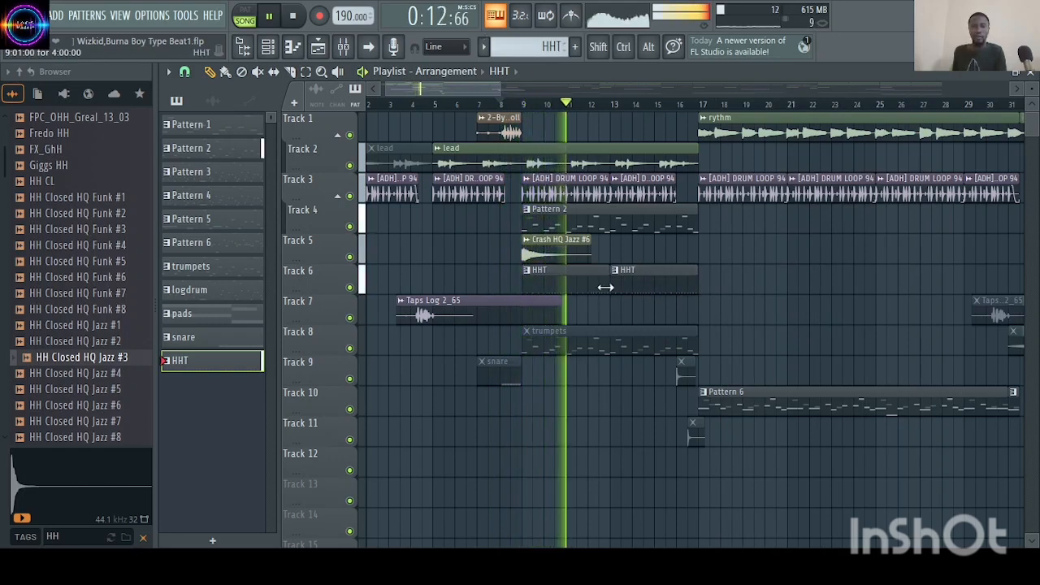
- Program HH Closed HQ Jazz #3 hits on steps 9, 17, 21, 25 and 29 of the HHT pattern
left_click(267, 46)
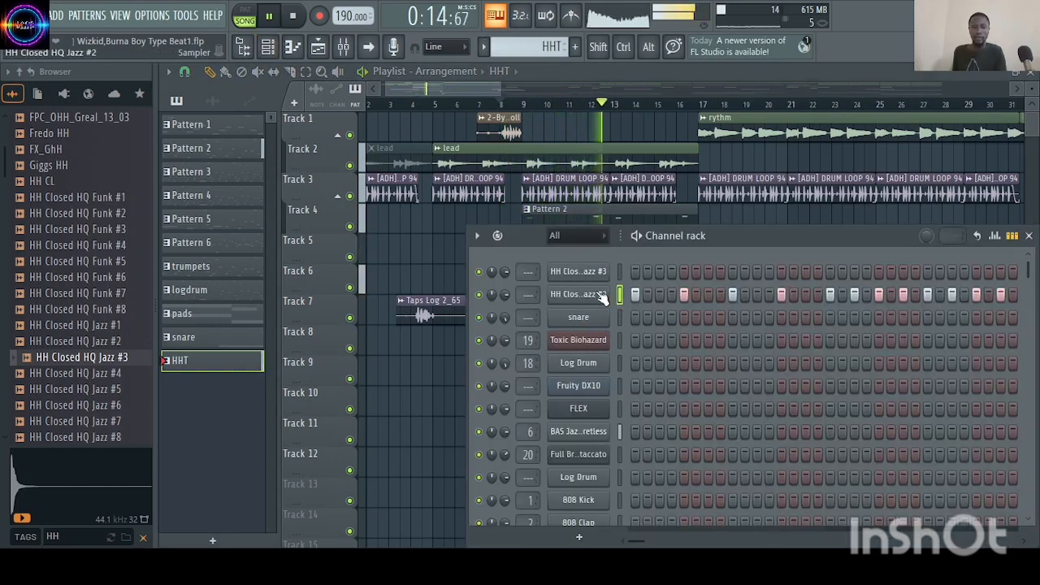
left_click(829, 272)
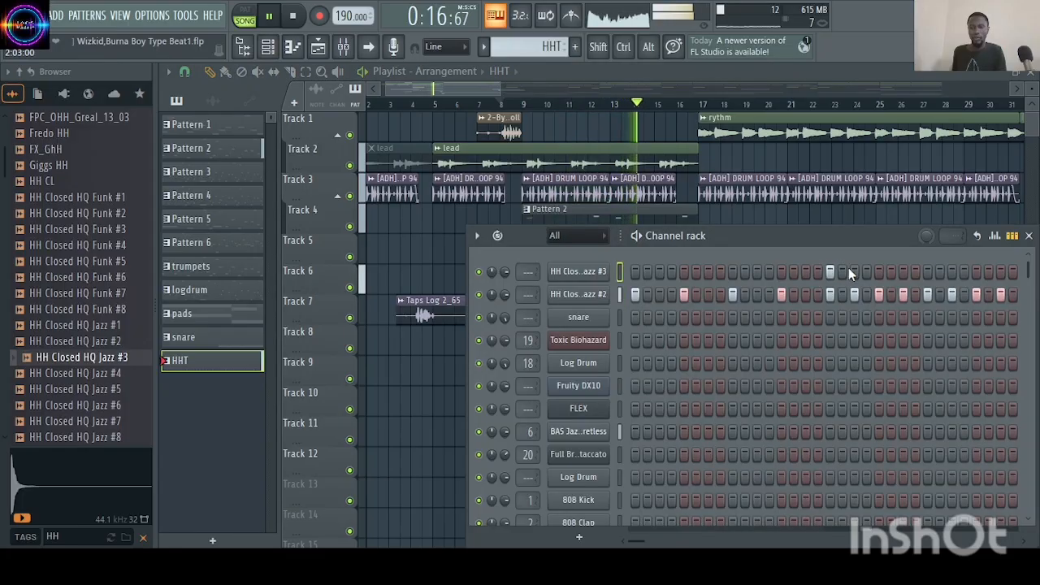
left_click(878, 272)
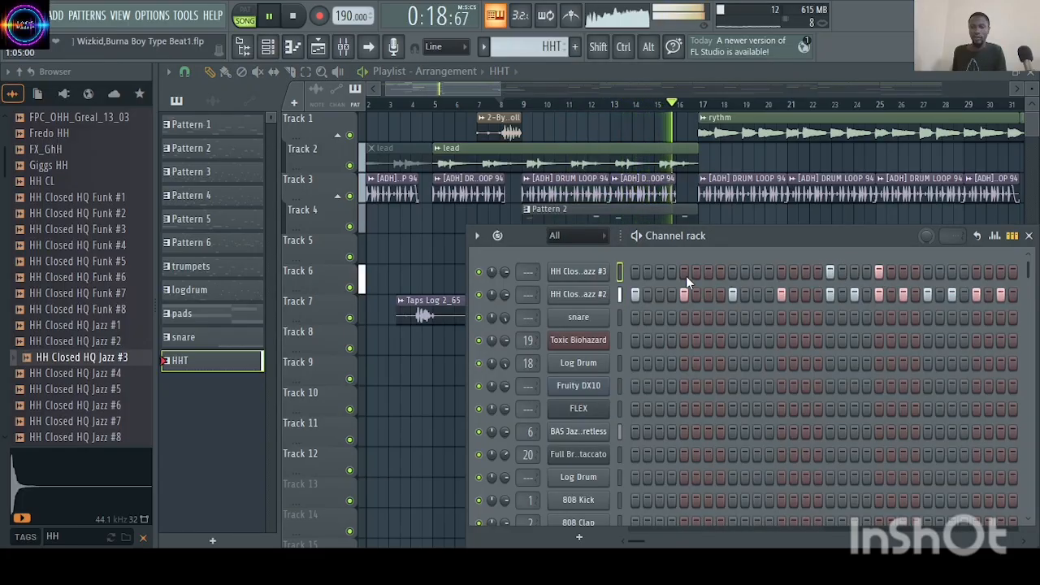
left_click(731, 271)
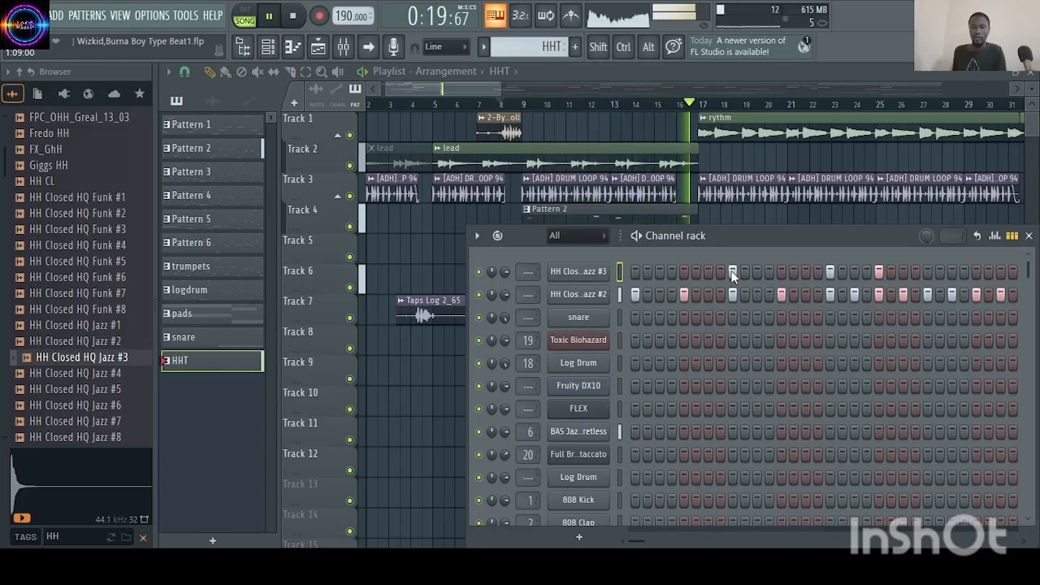
left_click(927, 272)
left_click(976, 271)
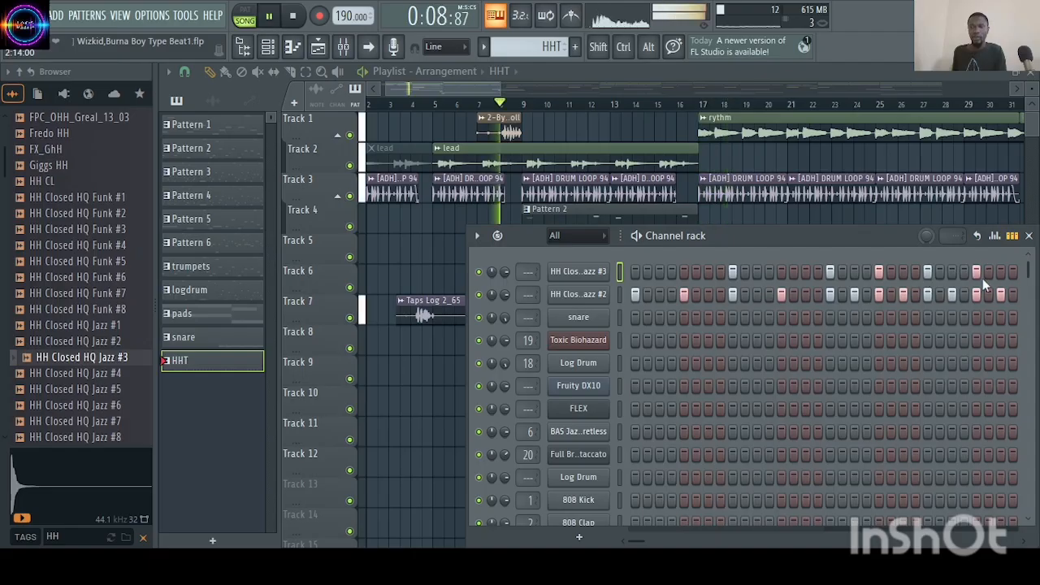
- Continue the HH Closed HQ Jazz #3 hits on steps 33, 41 and 49 and stop playback
left_click_drag(663, 543, 643, 543)
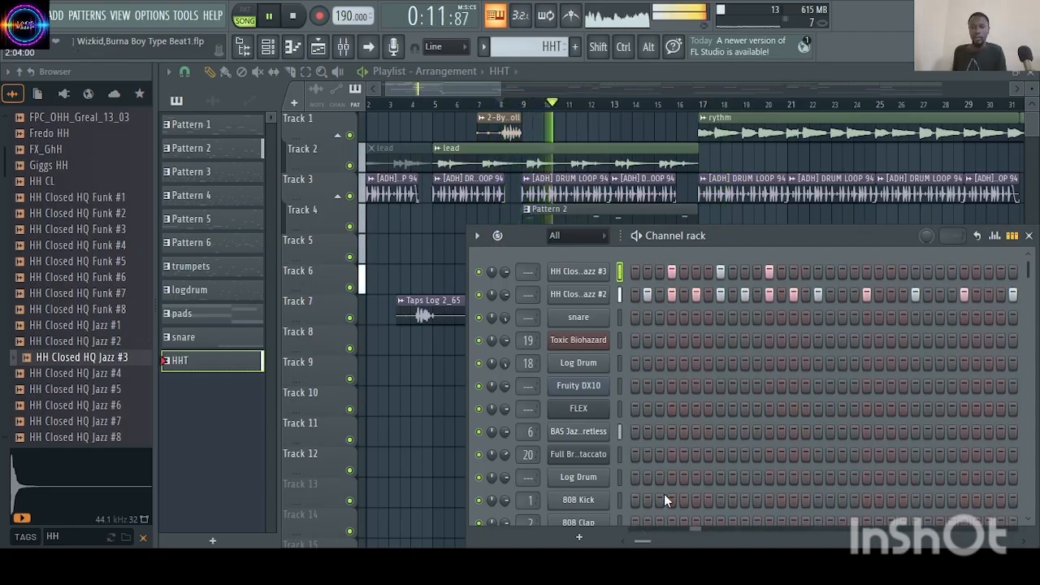
left_click(817, 271)
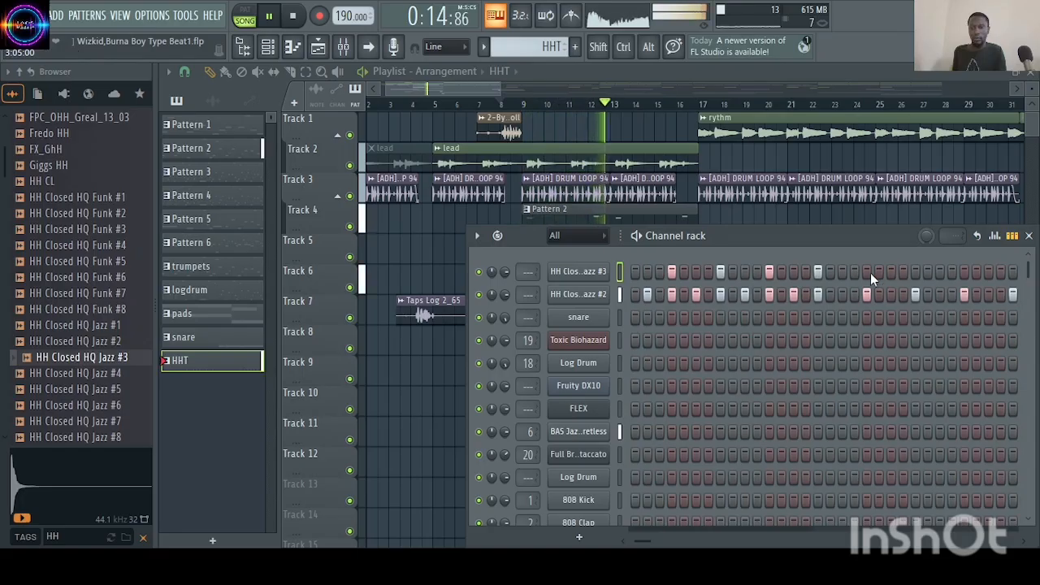
left_click(915, 271)
left_click(1012, 271)
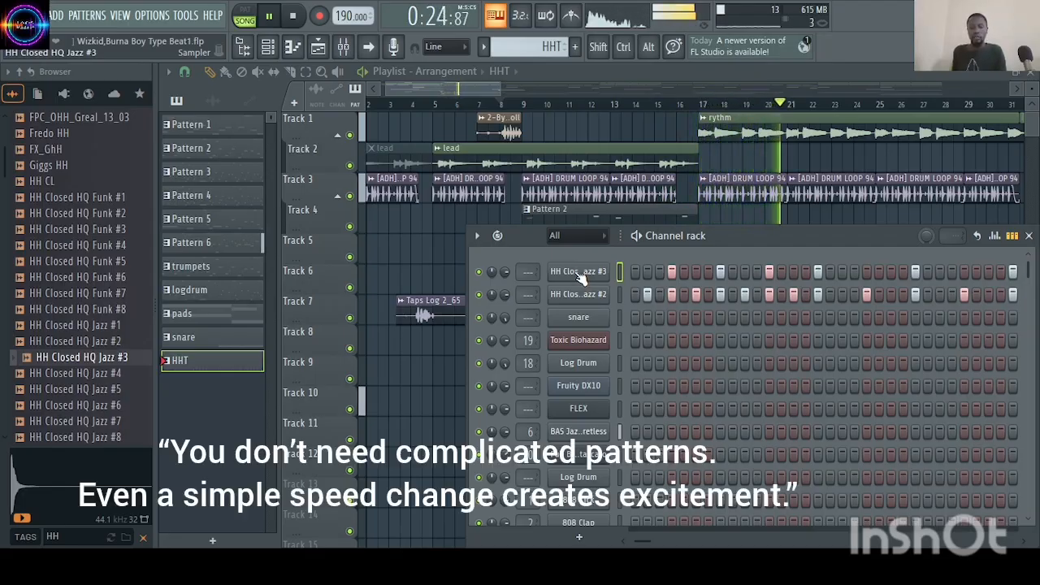
key("space")
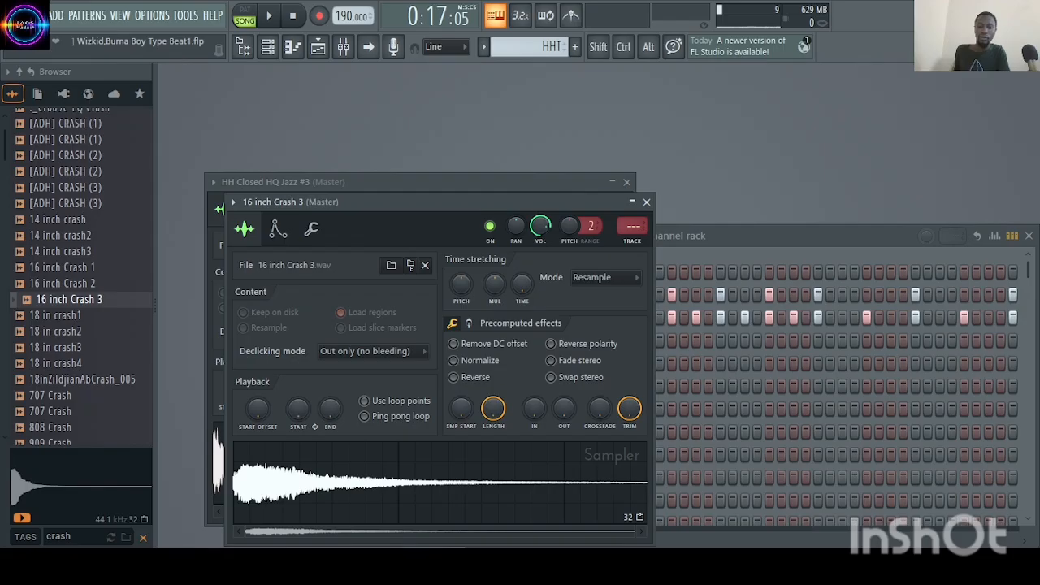
- Audition the 16 inch Crash 3 sample, reverse it in its sampler and preview the reversed sound
left_click(346, 495)
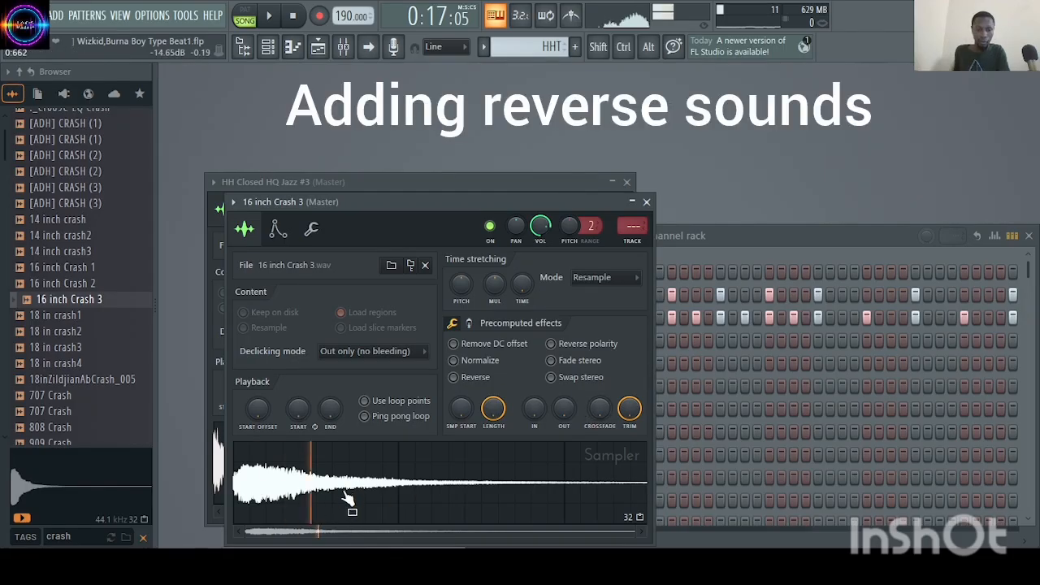
left_click(454, 377)
left_click(432, 483)
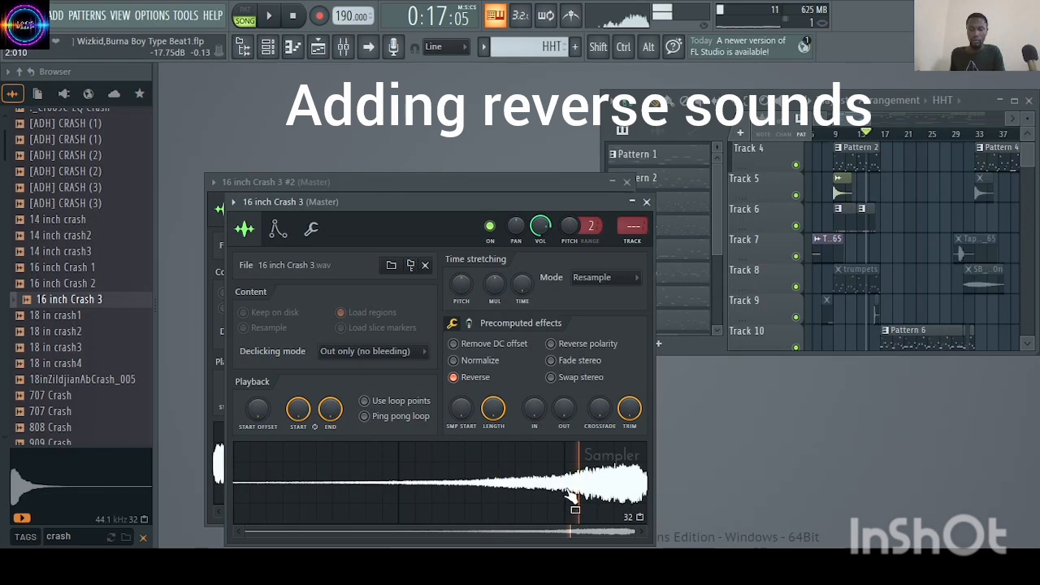
- Place 16 inch Crash 3 as an audio clip on Track 7 at bar 15 and reverse it
left_click_drag(567, 492, 740, 453)
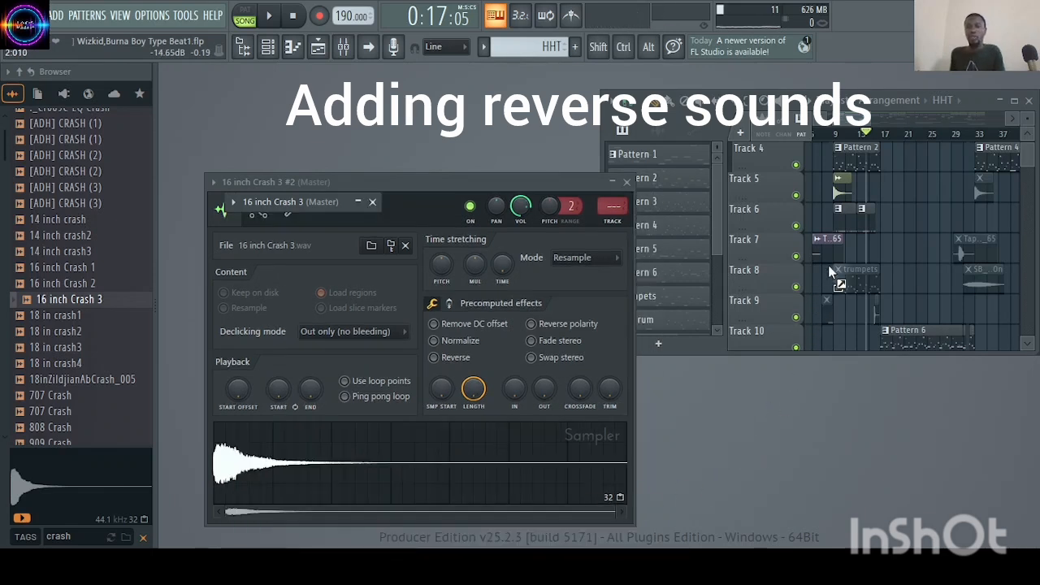
left_click_drag(865, 261, 881, 258)
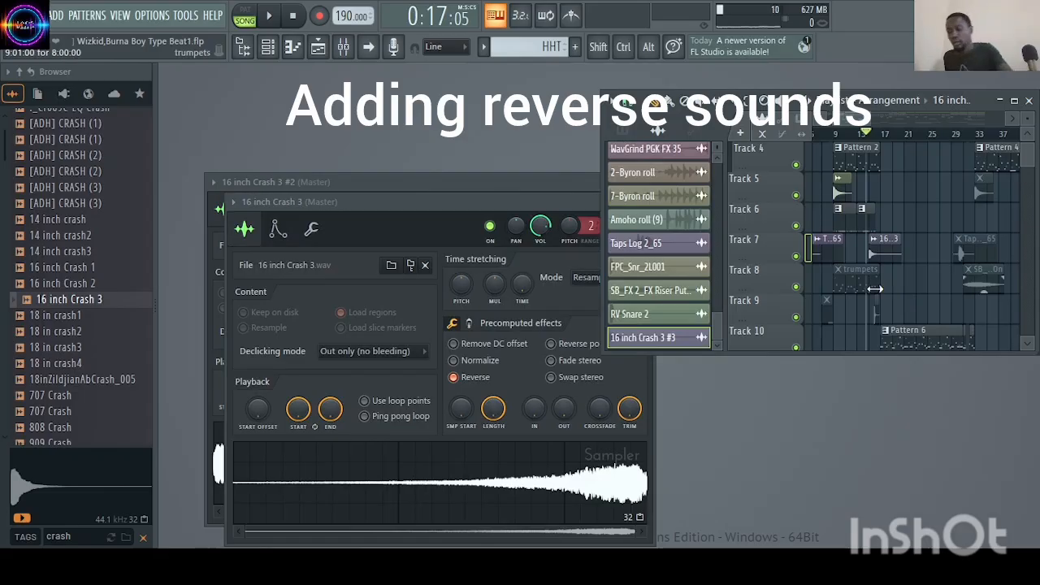
scroll(861, 280, "up", 5)
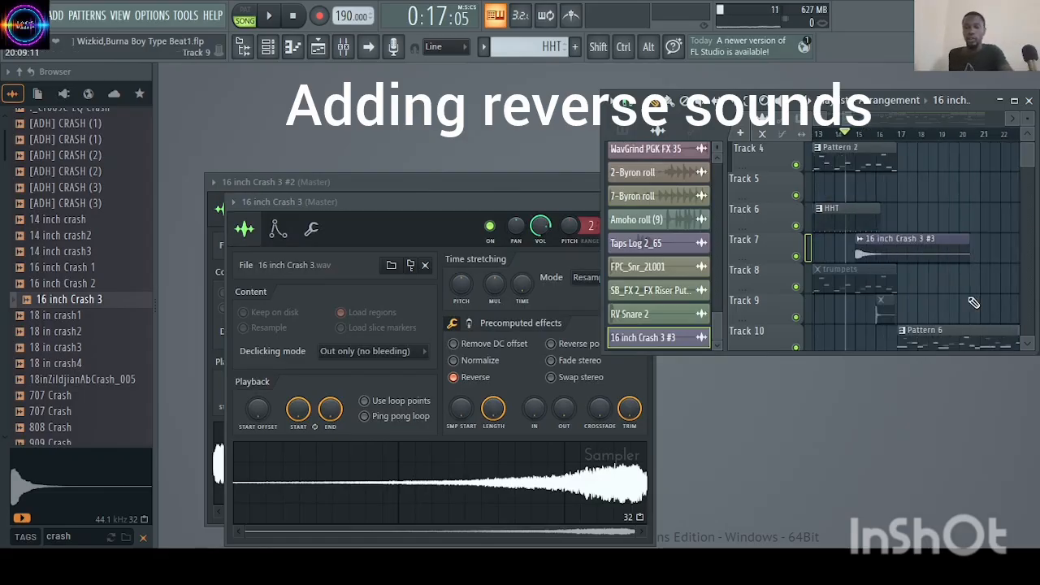
double_click(865, 255)
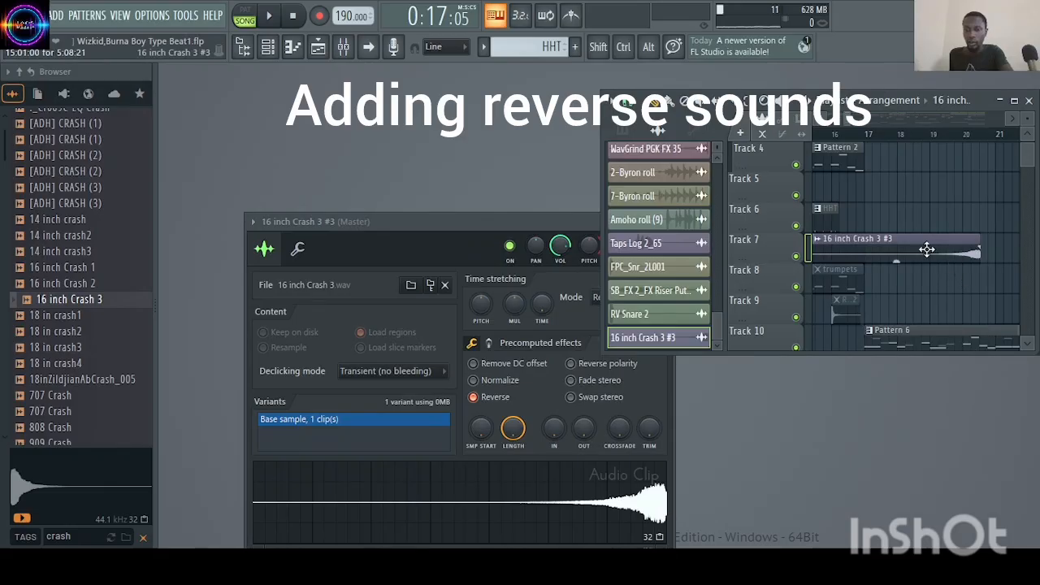
- Move the reversed crash clip on Track 7 so it ends at bar 17 and play the transition
left_click_drag(924, 247, 832, 250)
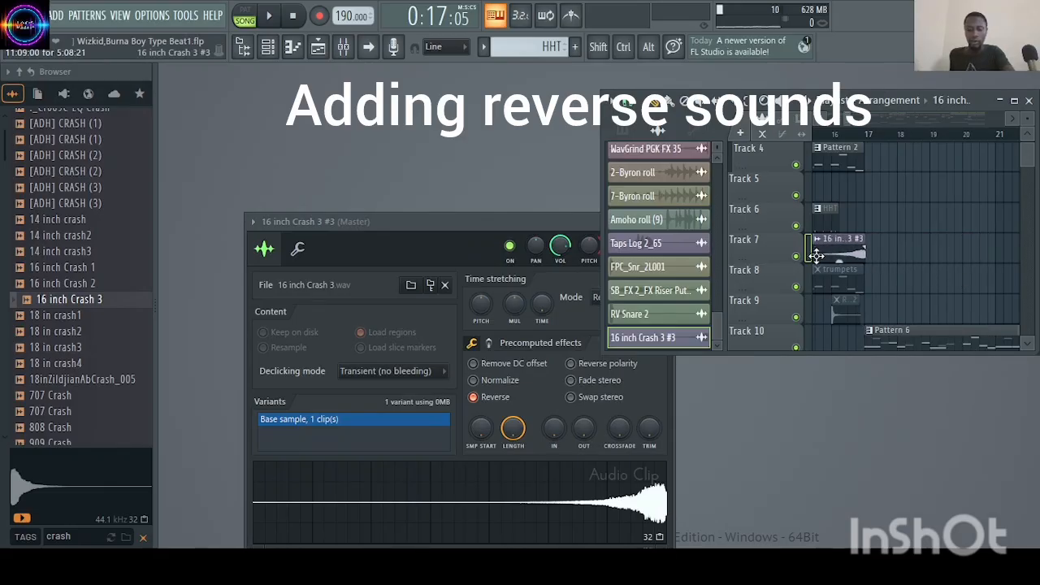
key("space")
scroll(845, 118, "down", 2)
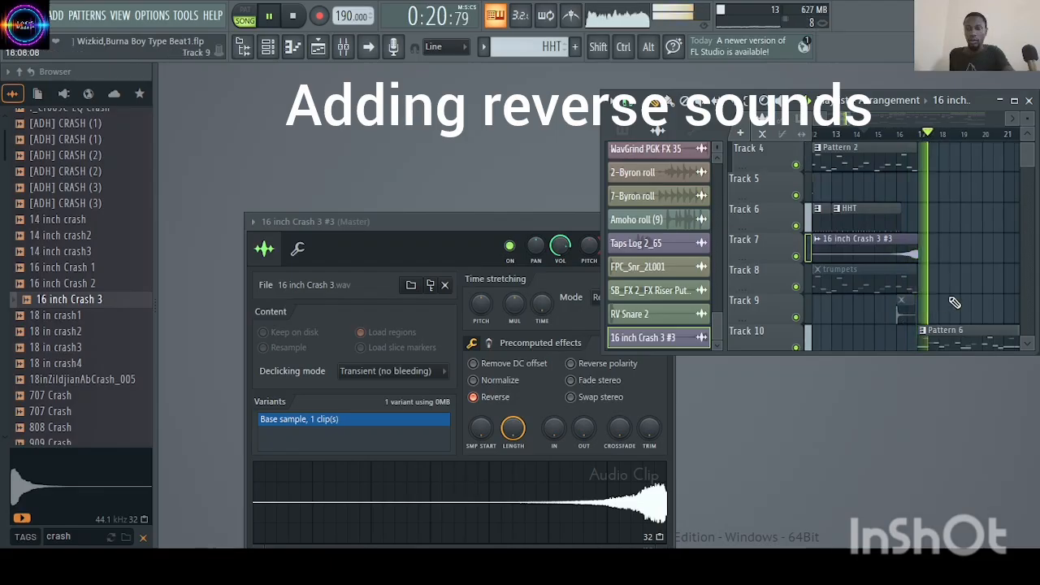
key("space")
left_click_drag(842, 120, 823, 119)
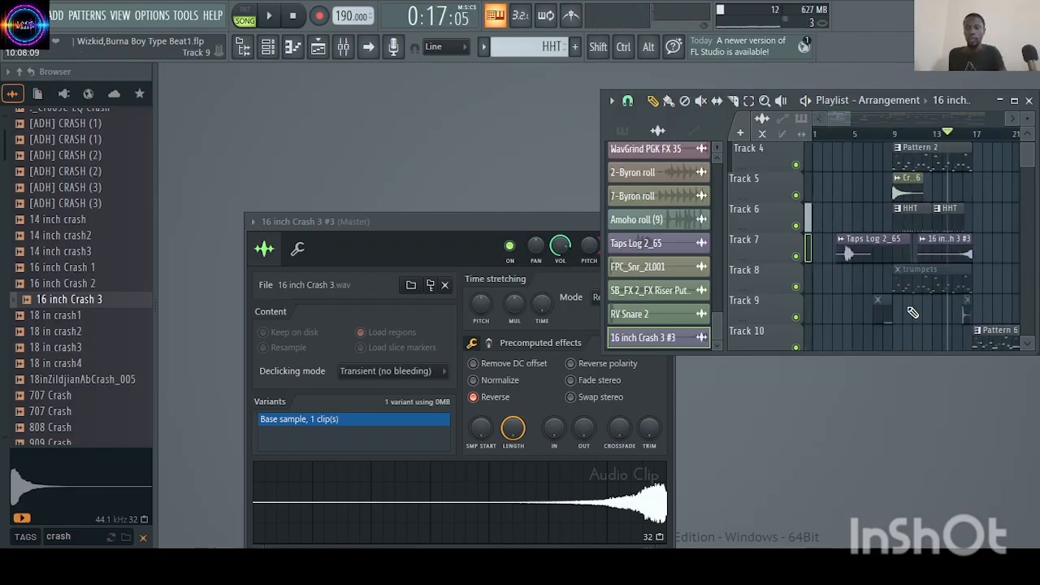
- Undo adding the reversed crash clip to Track 7
key("ctrl+z")
key("ctrl+z")
key("ctrl+z")
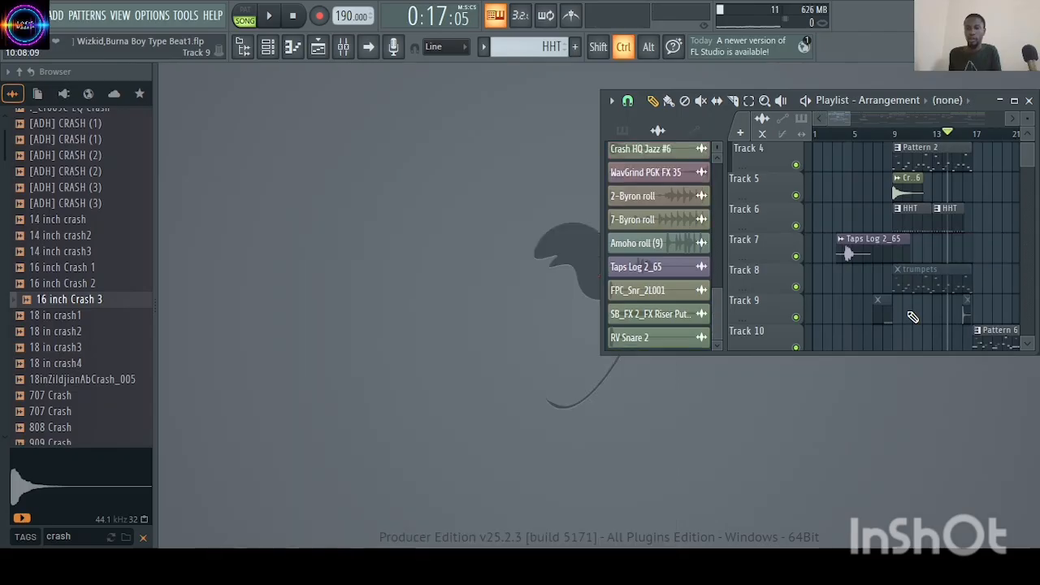
key("space")
key("space")
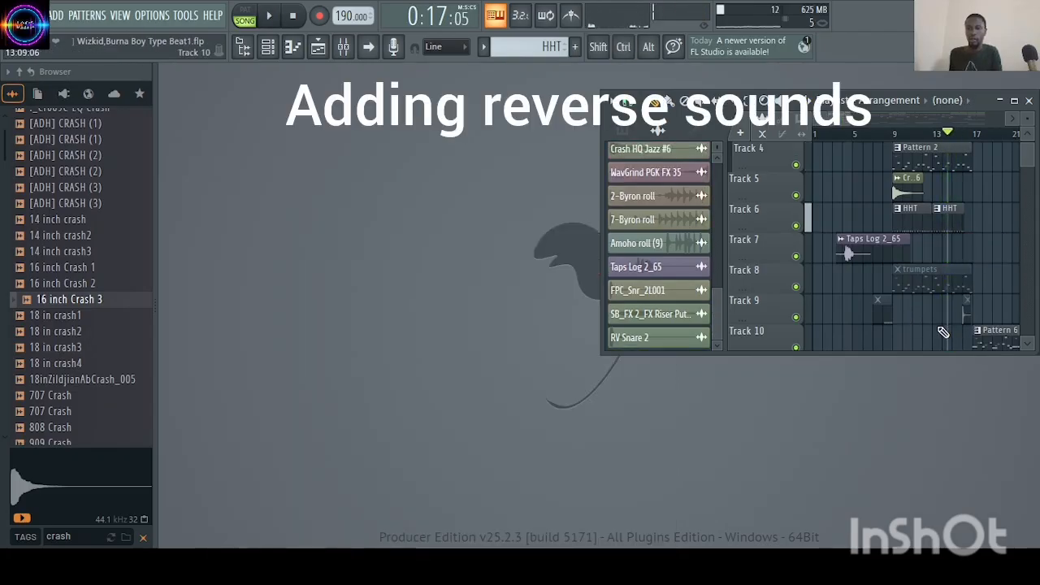
- Place 16 inch Crash 3 as an audio clip on Track 14 at bar 15, reverse it and set its trim to 100%
left_click_drag(46, 302, 952, 291)
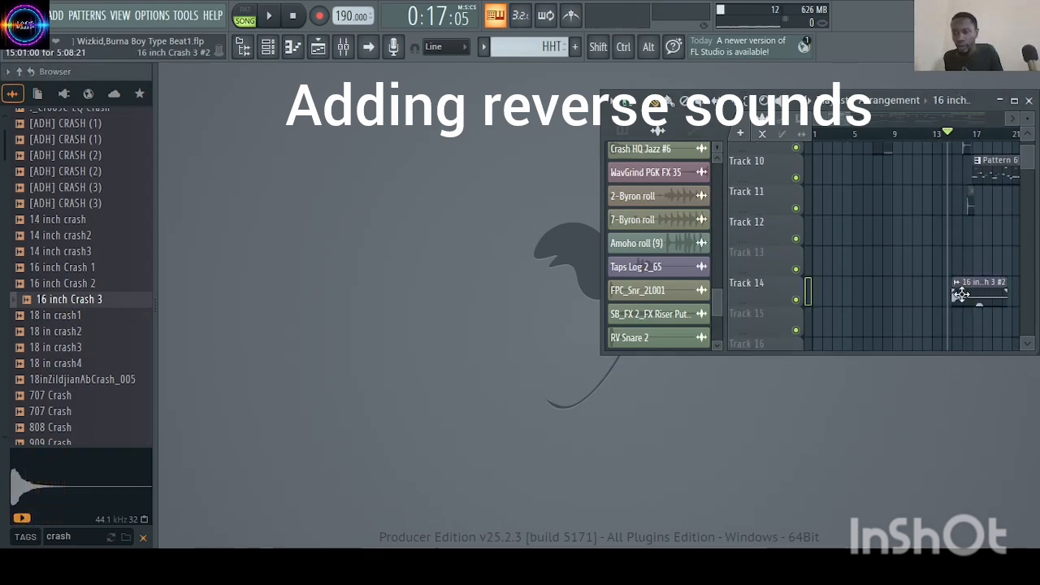
double_click(948, 299)
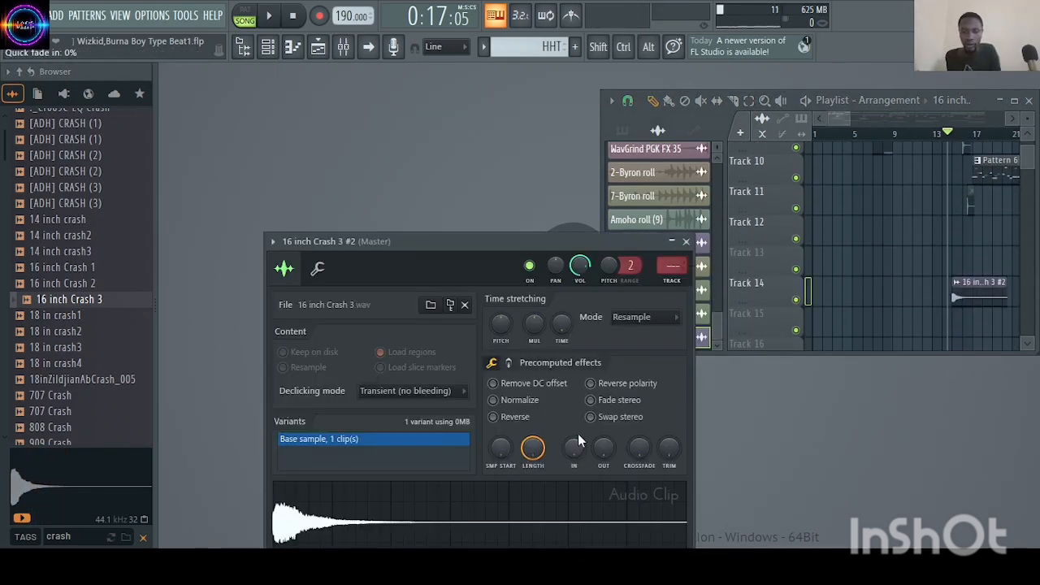
left_click(493, 417)
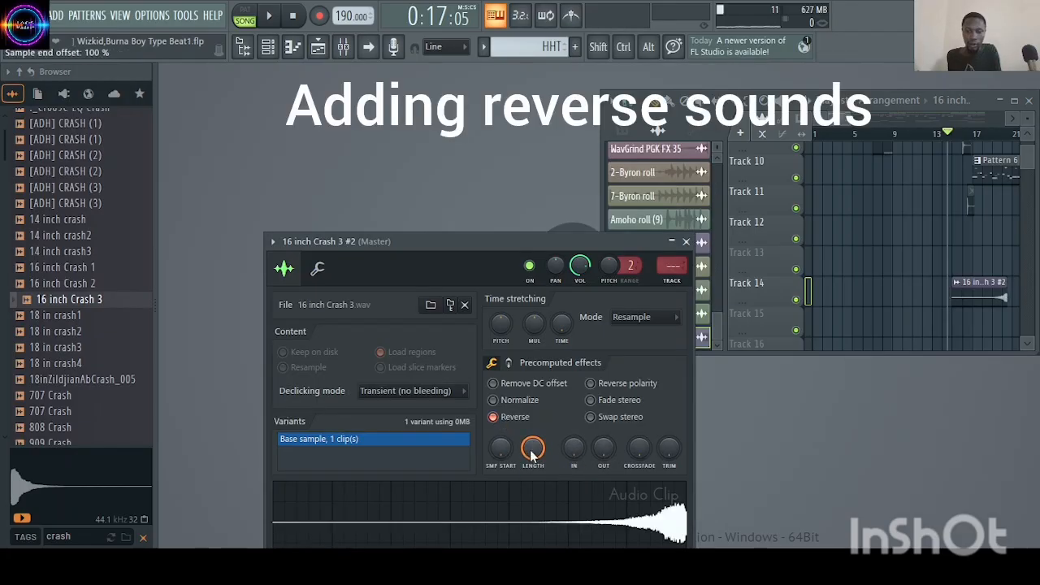
left_click_drag(669, 461, 668, 406)
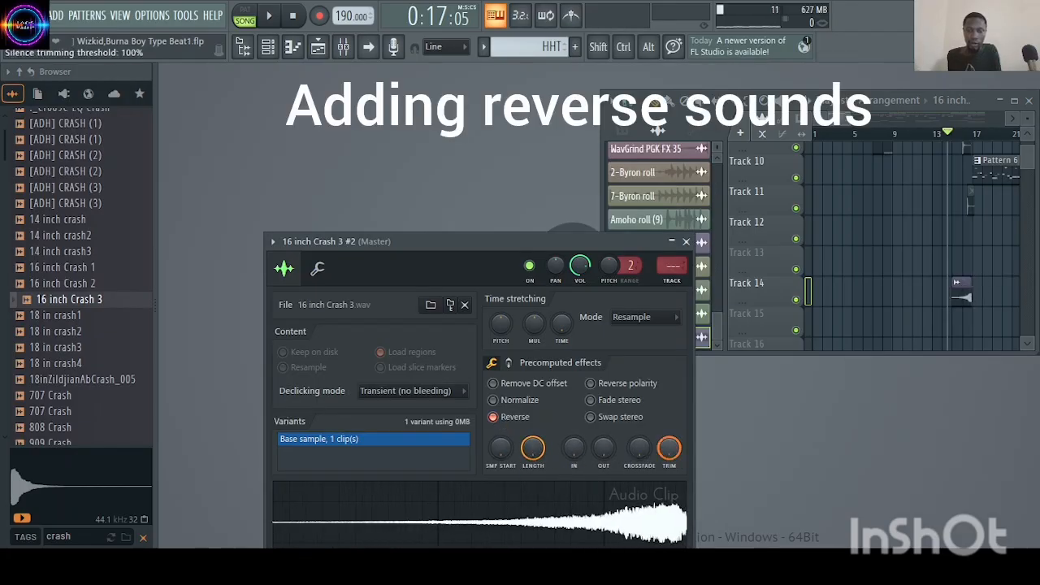
- Play the transition into bar 17 several times to check the reversed crash on Track 14
right_click(982, 315)
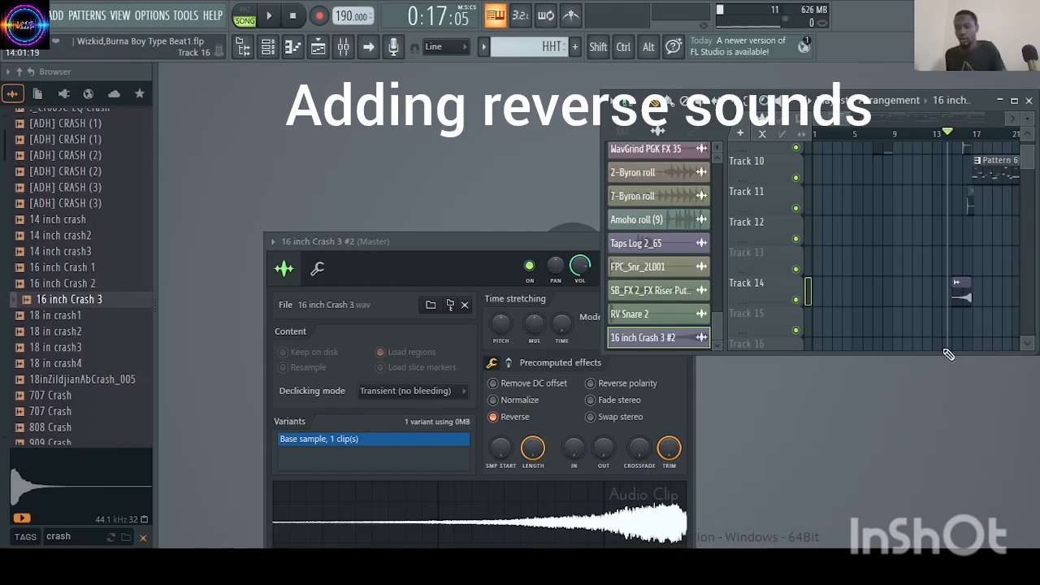
scroll(1014, 372, "up", 5)
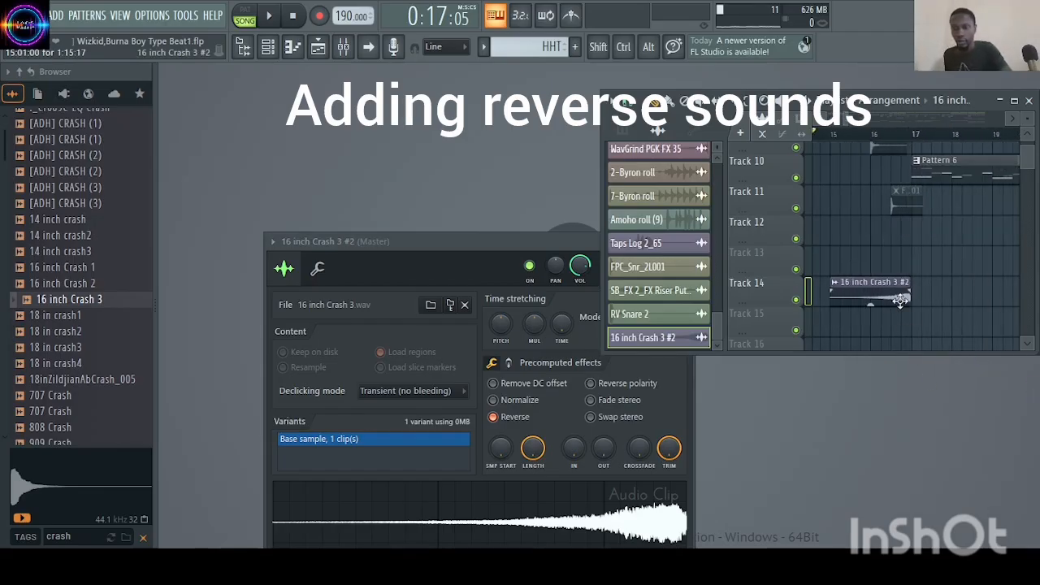
key("space")
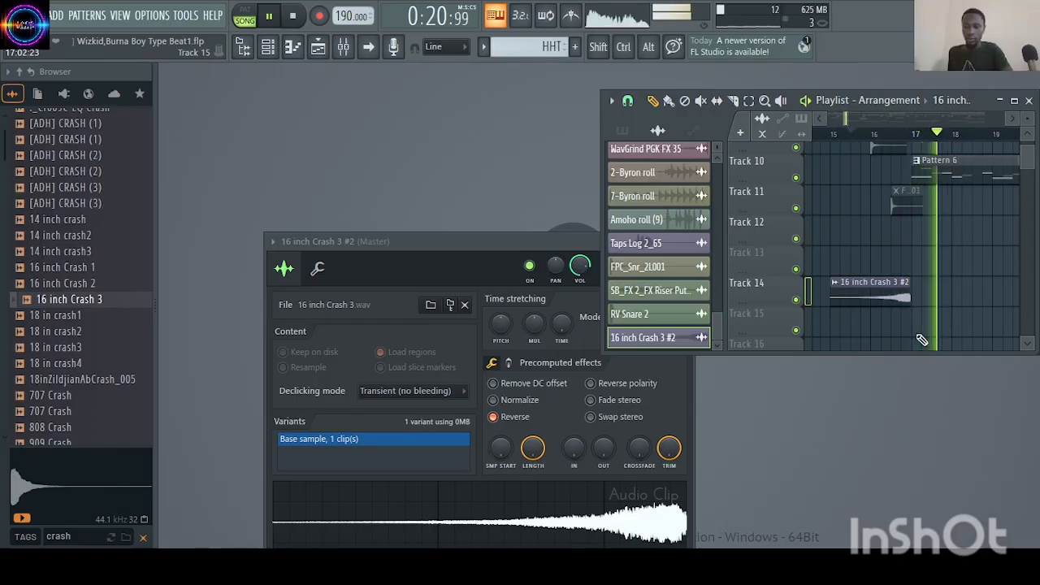
scroll(920, 340, "up", 6)
scroll(908, 249, "down", 4)
key("space")
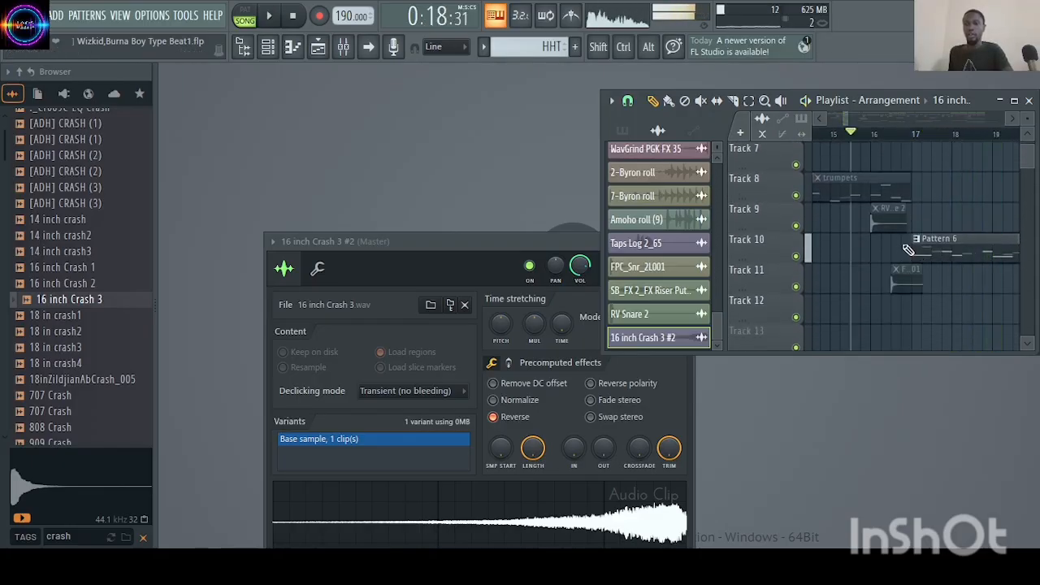
key("space")
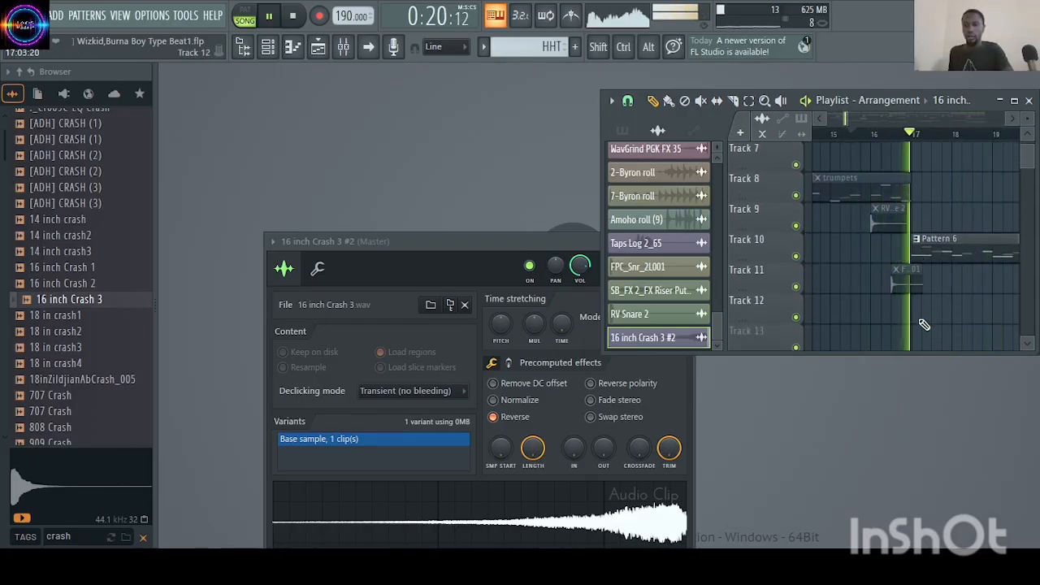
key("space")
key("space")
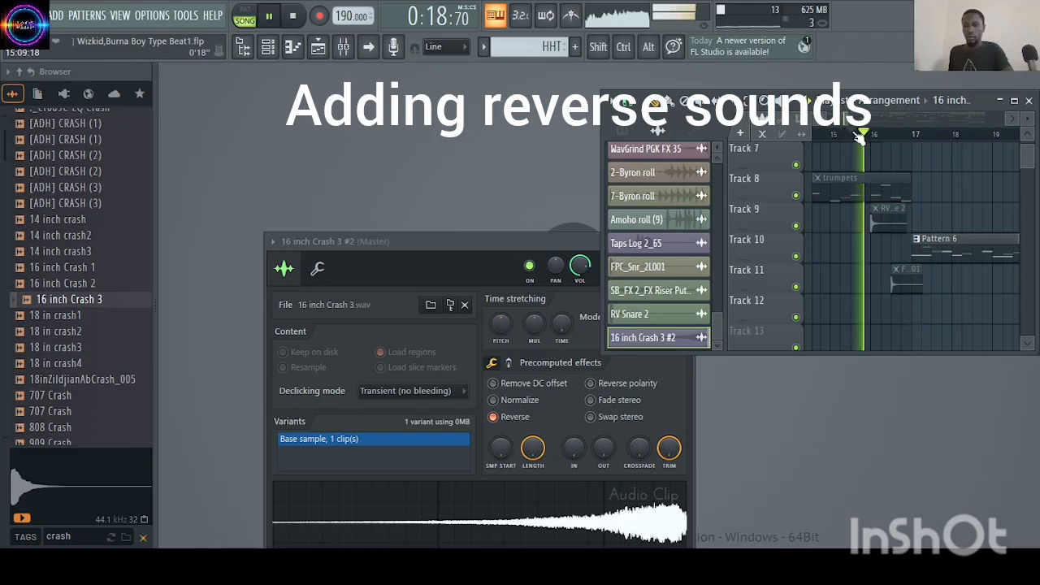
key("space")
- Audition the 16 inch crashes and place another 16 inch Crash 3 clip on Track 12 at bar 17
left_click(63, 286)
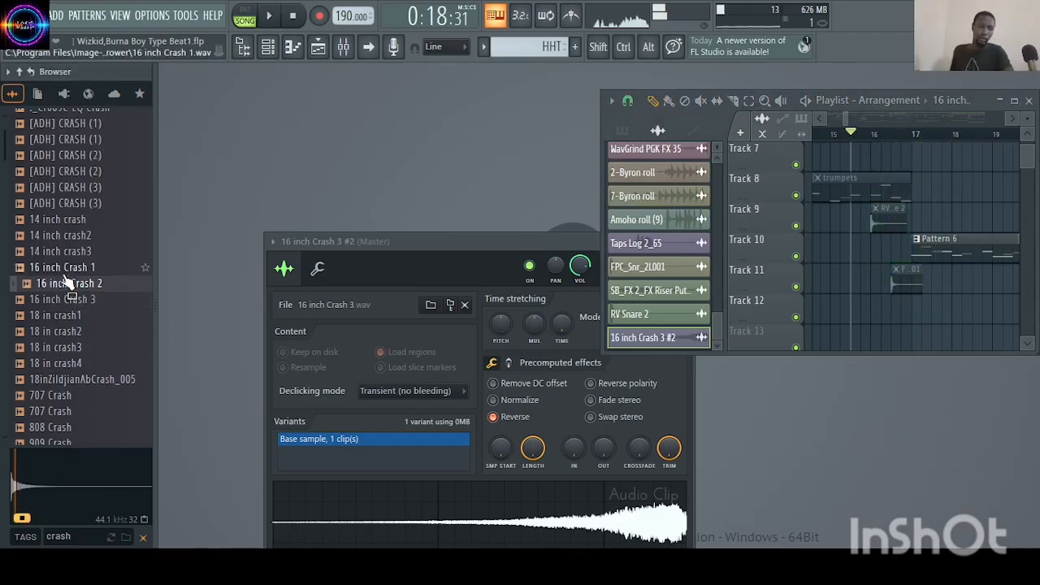
left_click(64, 269)
left_click(63, 299)
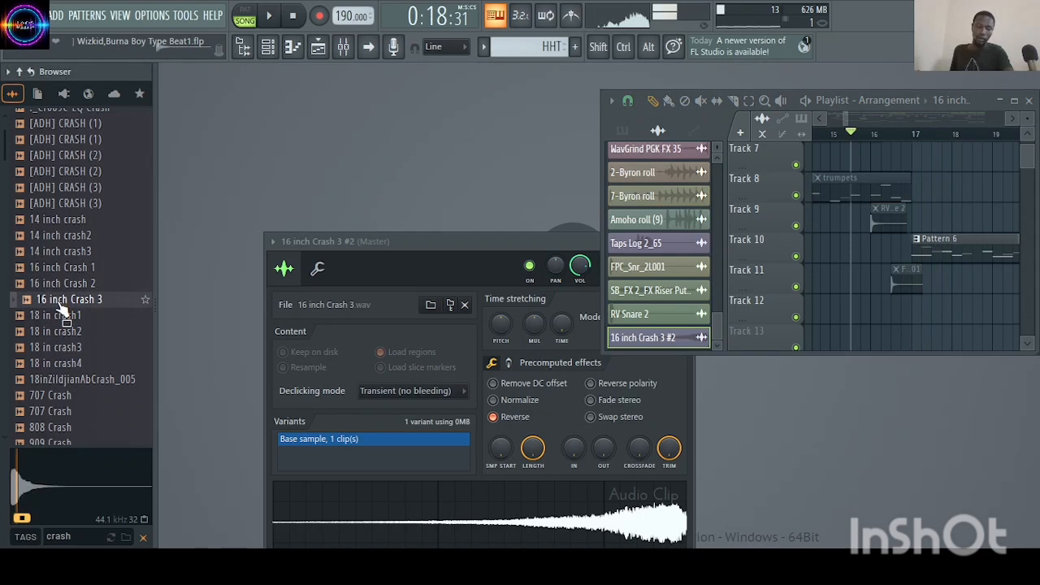
left_click_drag(63, 315, 945, 313)
left_click_drag(831, 118, 858, 119)
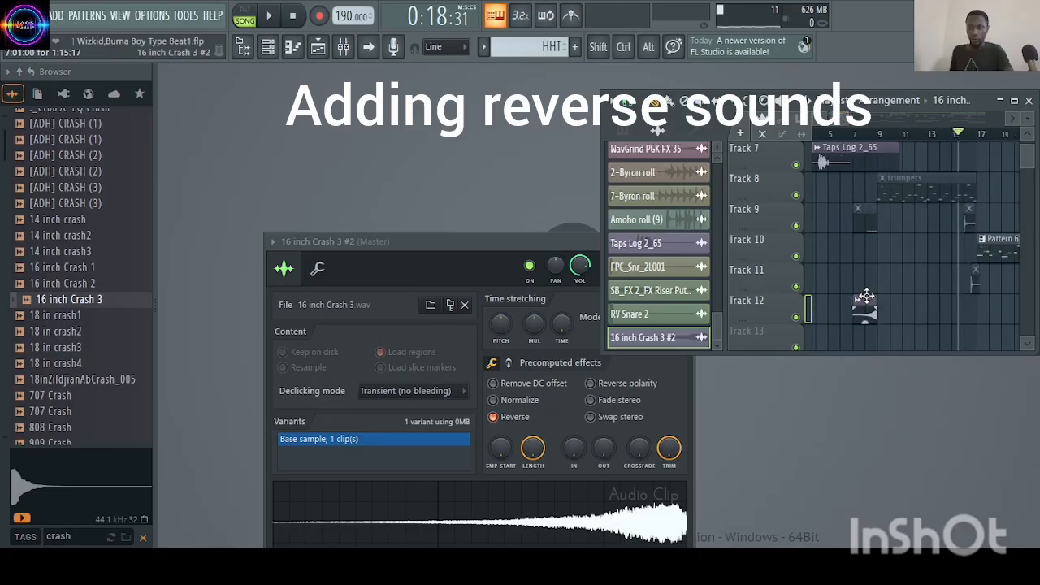
left_click_drag(866, 296, 995, 295)
- Make the reversed crash on Track 14 a unique sample, turn off Reverse for the Track 12 crash and play the transition
scroll(975, 325, "down", 3)
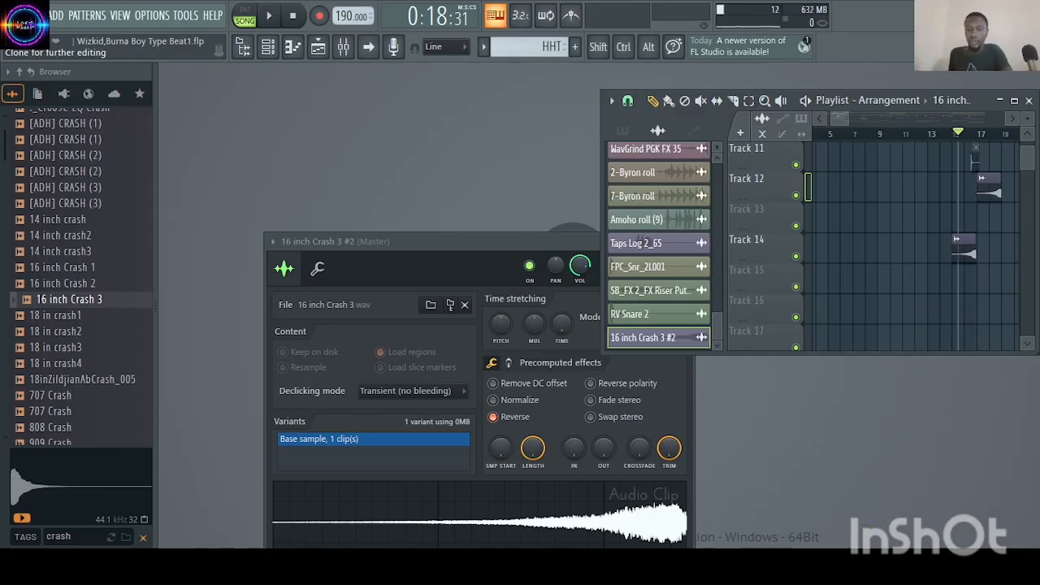
left_click(872, 514)
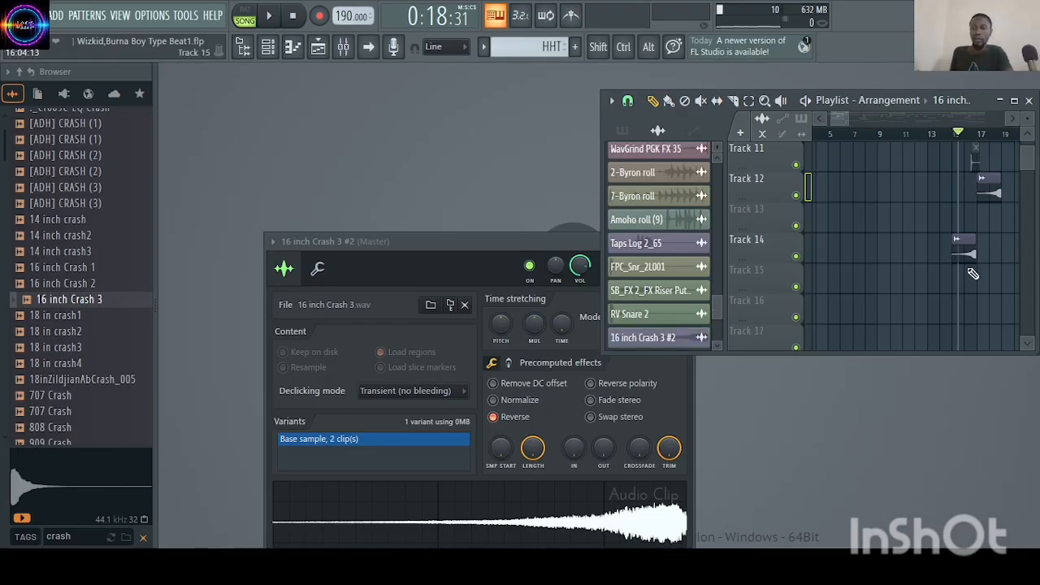
double_click(991, 186)
left_click(508, 417)
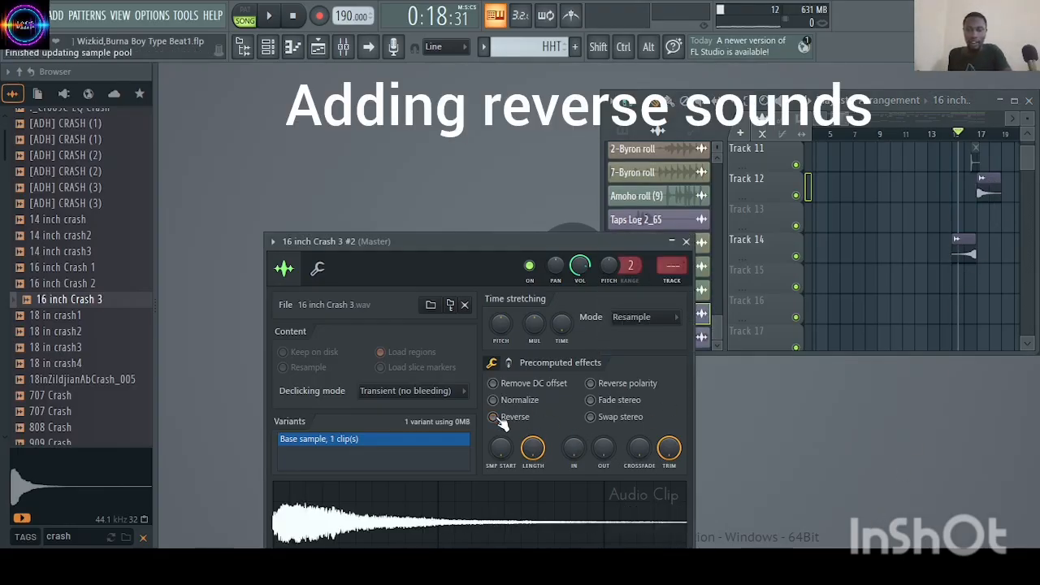
key("space")
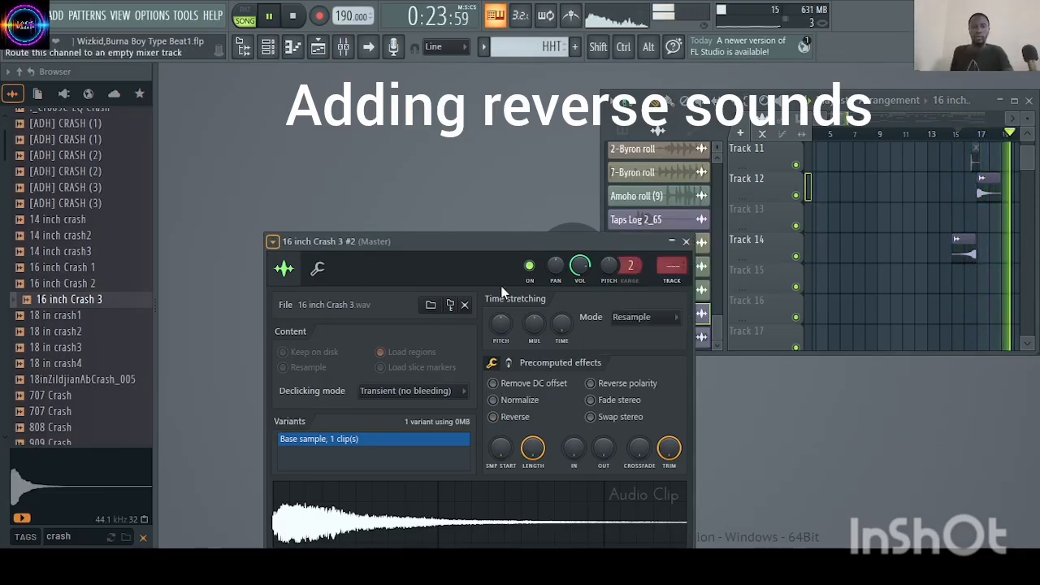
- Route 16 inch Crash 3 #2 to empty mixer track 21 and lower that track's volume to -5.1 dB
left_click(672, 266)
key("space")
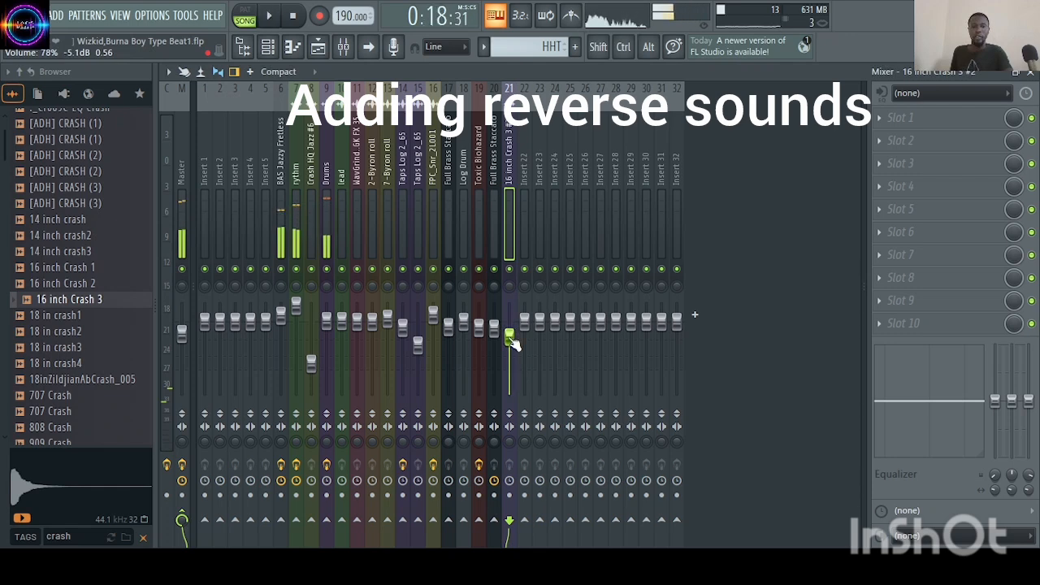
left_click(1030, 73)
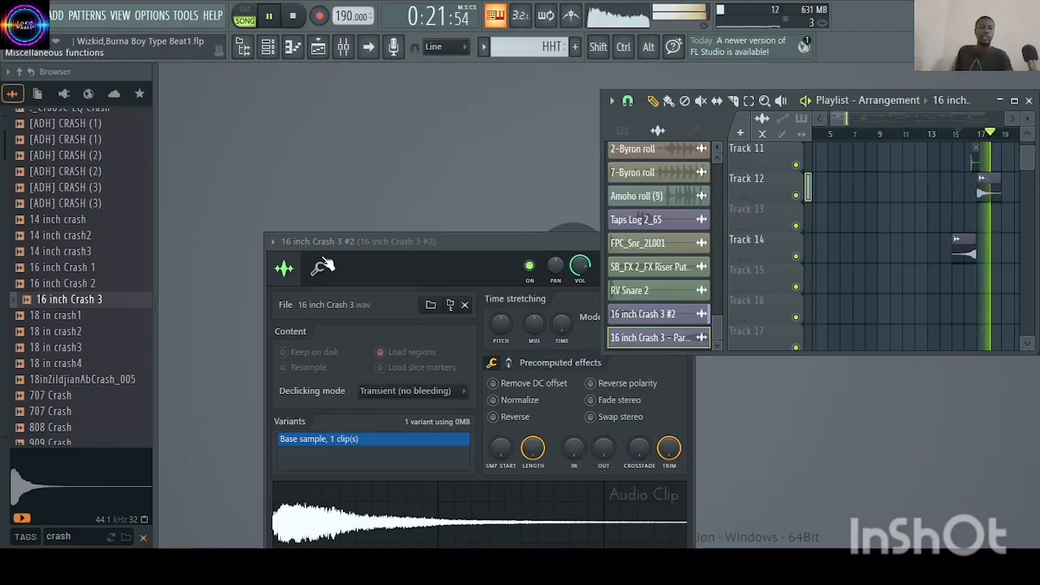
- Reroute 16 inch Crash 3 #2 to mixer track 22, set its volume to -3.6 dB and play the transition
left_click(482, 267)
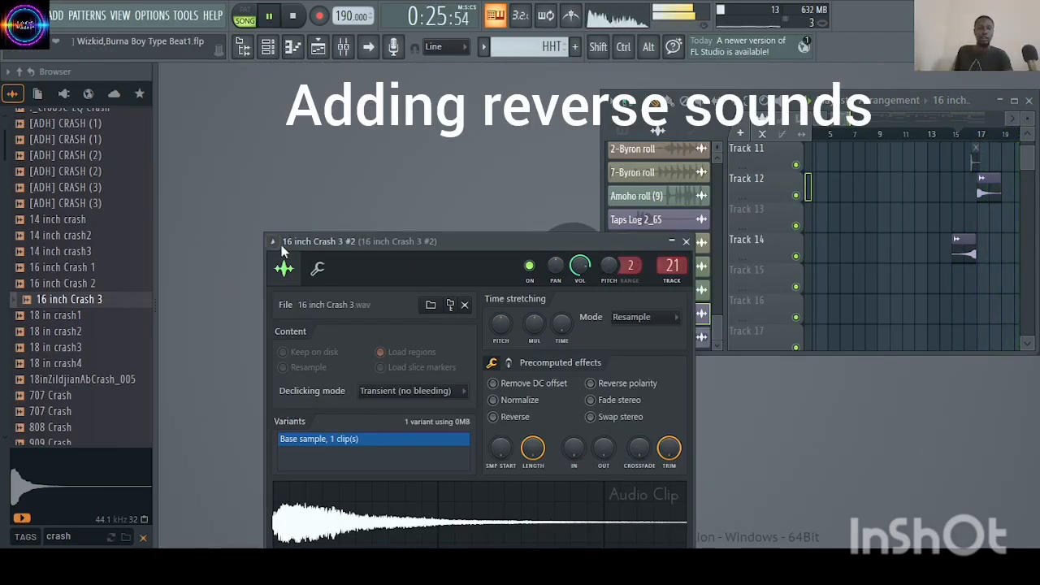
key("ctrl+l")
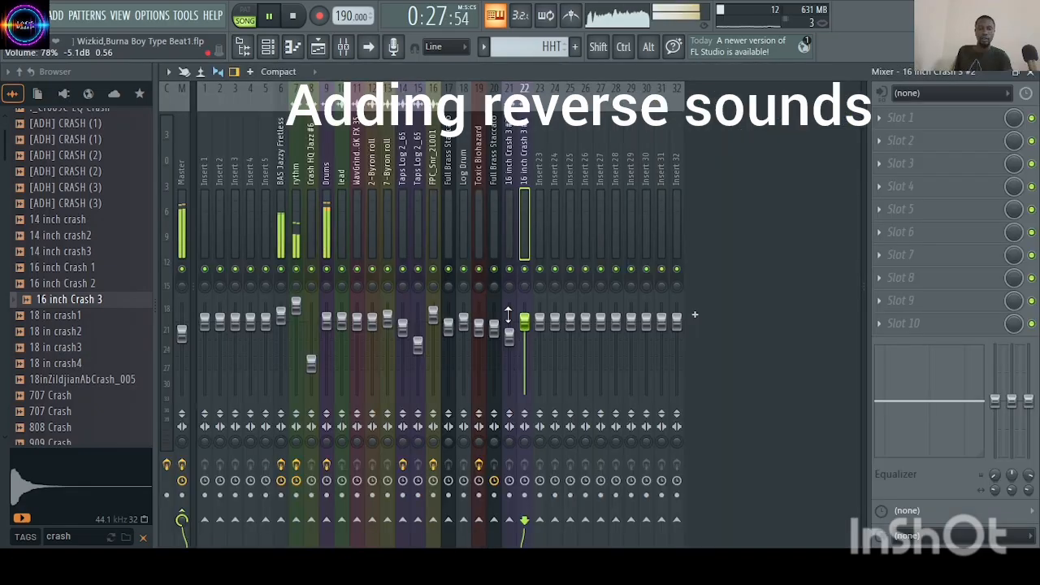
left_click_drag(525, 324, 525, 331)
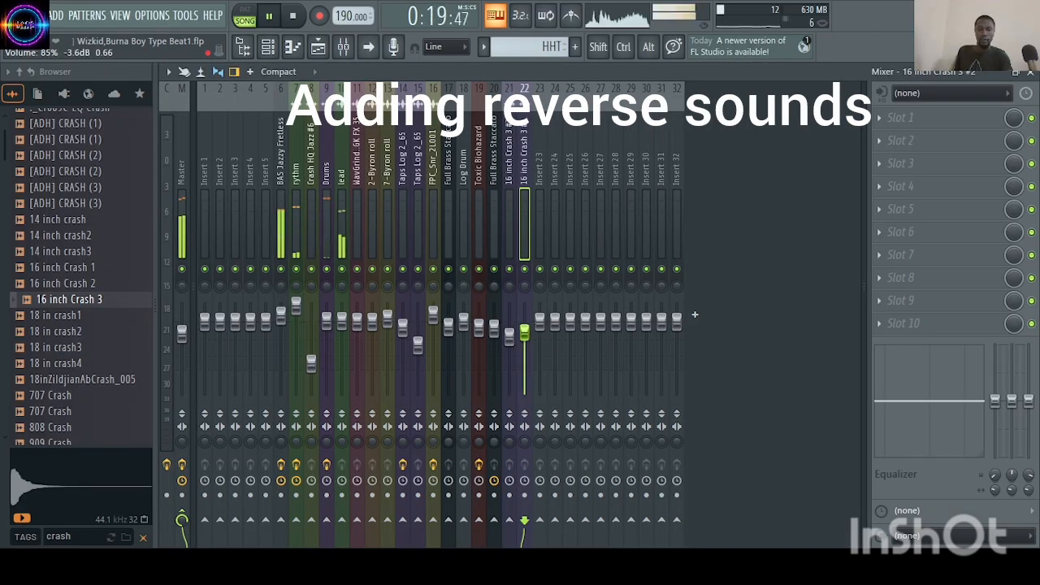
key("space")
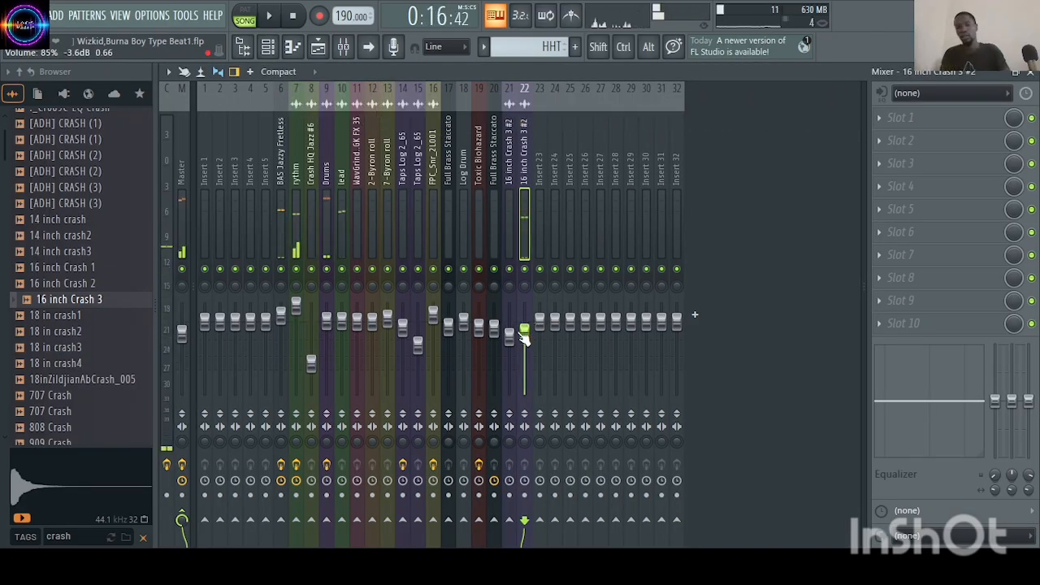
key("space")
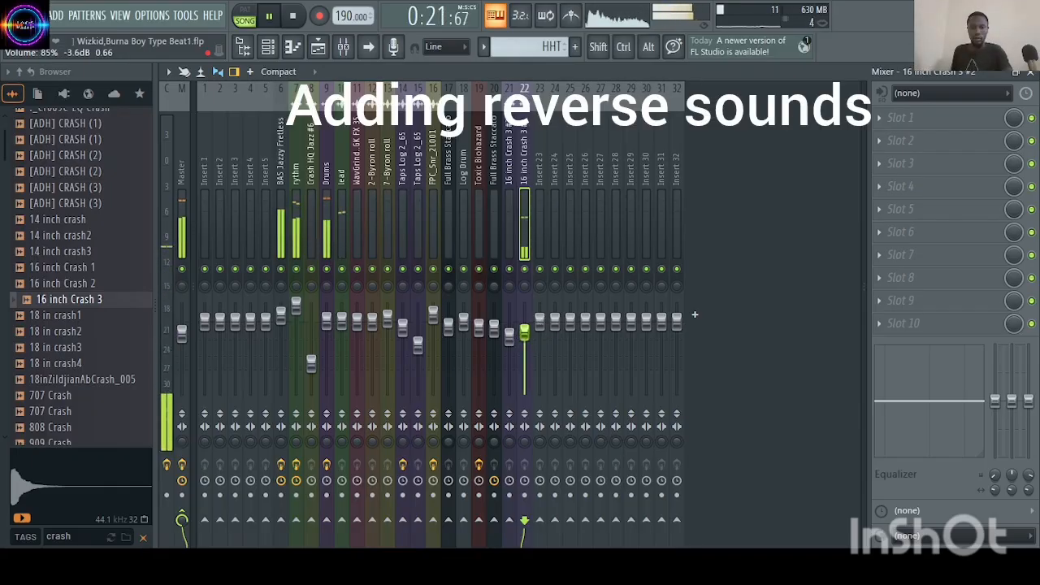
key("space")
key("space")
- Route the reversed 16 inch Crash 3 - Part_1 clip from Track 14 to empty mixer track 23 and stop playback
key("F5")
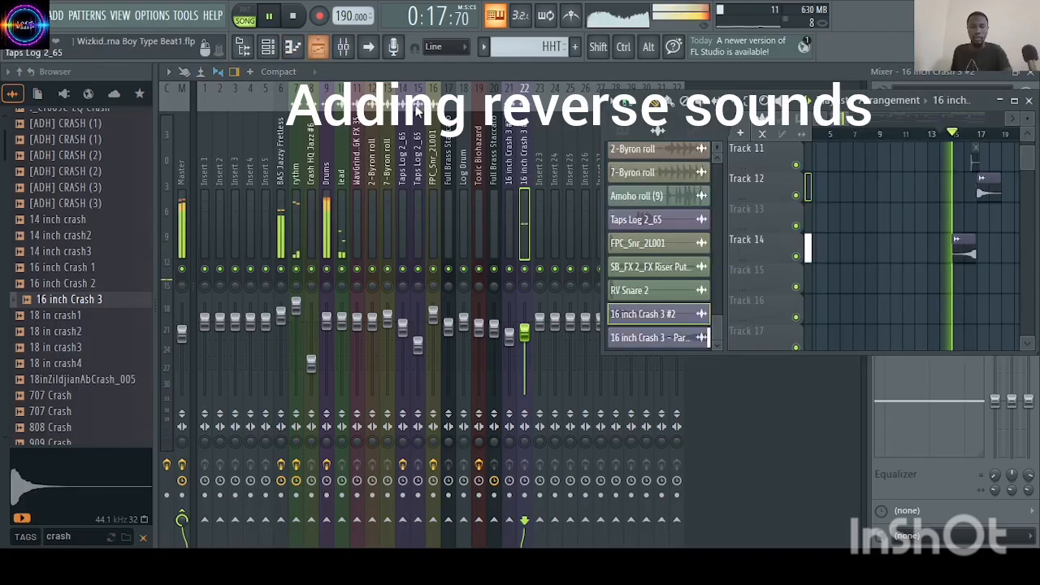
double_click(962, 241)
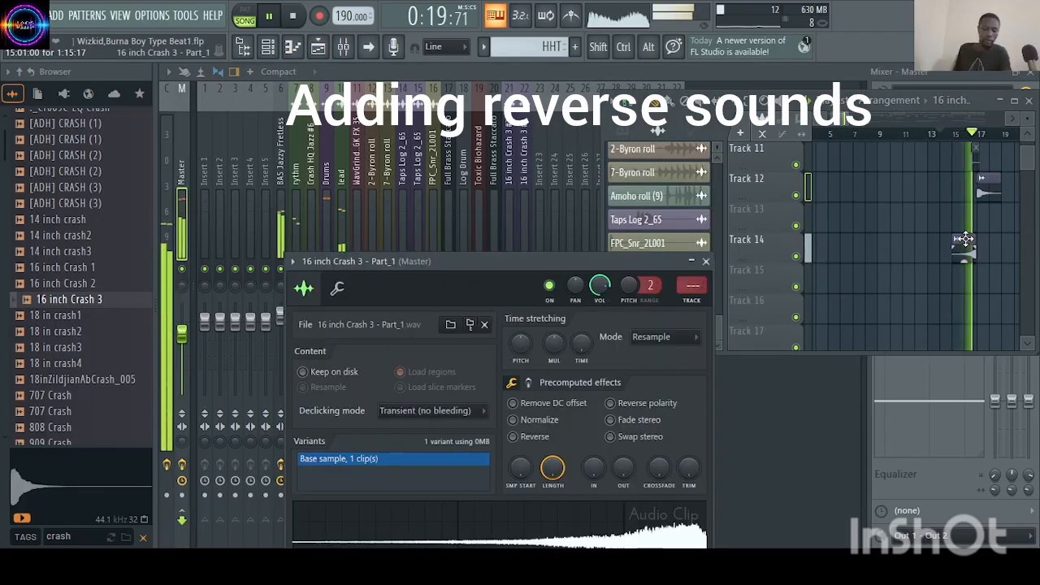
key("ctrl+l")
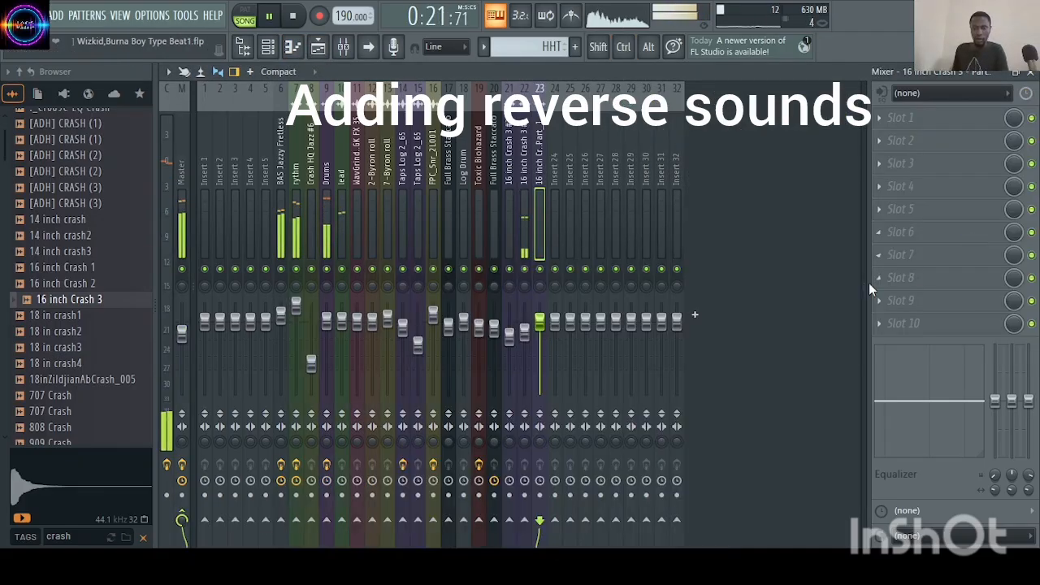
key("F9")
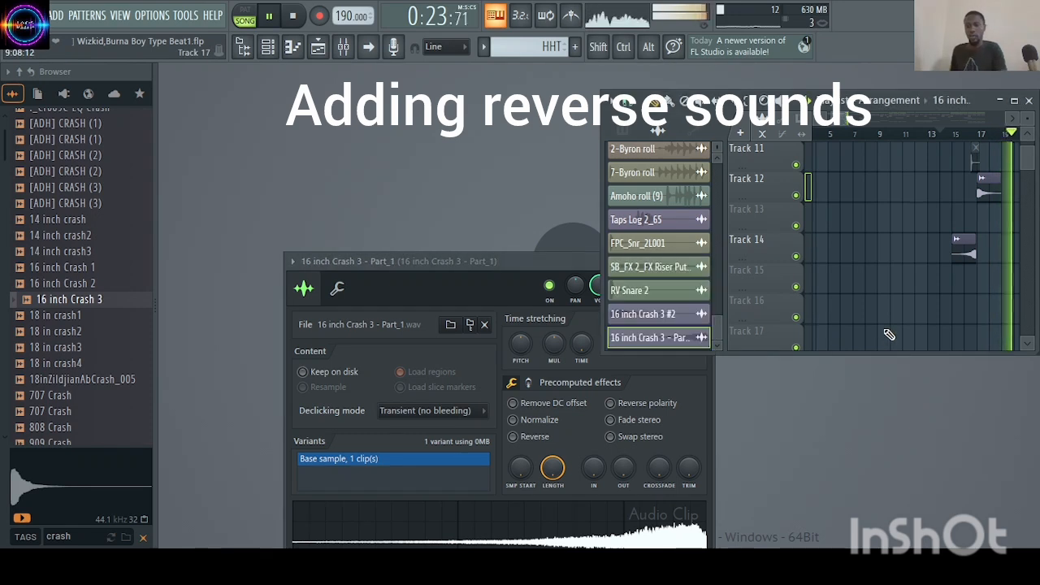
key("space")
- Nudge the reversed crash clip on Track 14 so it ends exactly at bar 17, and play the transition
scroll(964, 132, "up", 3)
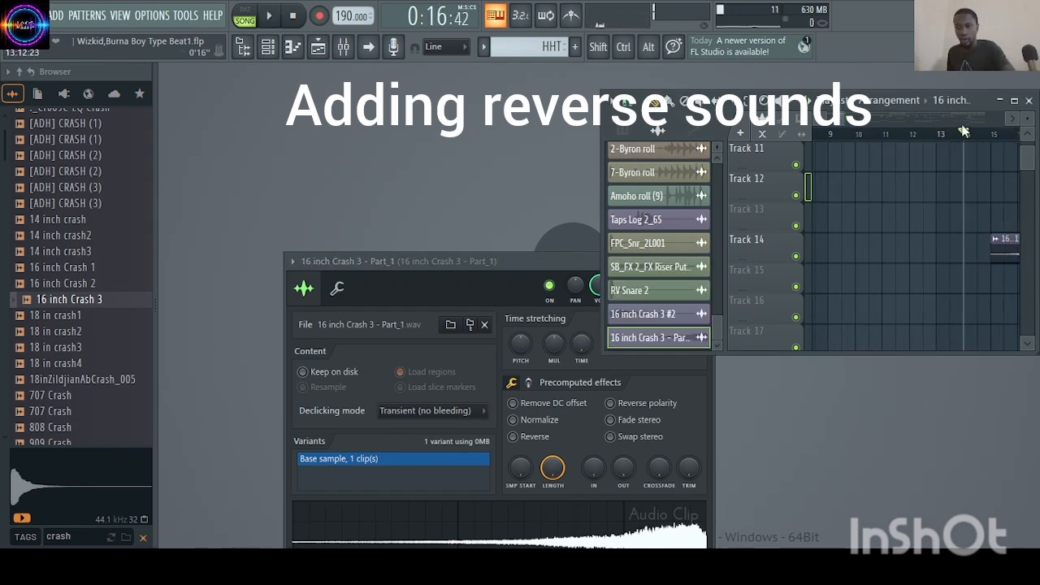
left_click(1013, 120)
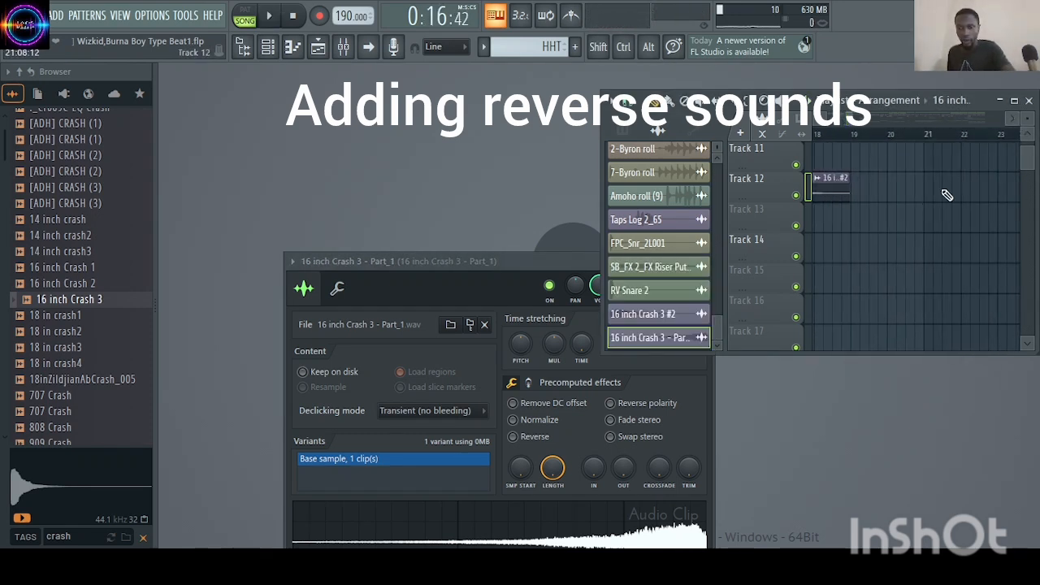
scroll(844, 136, "up", 1)
left_click(821, 119)
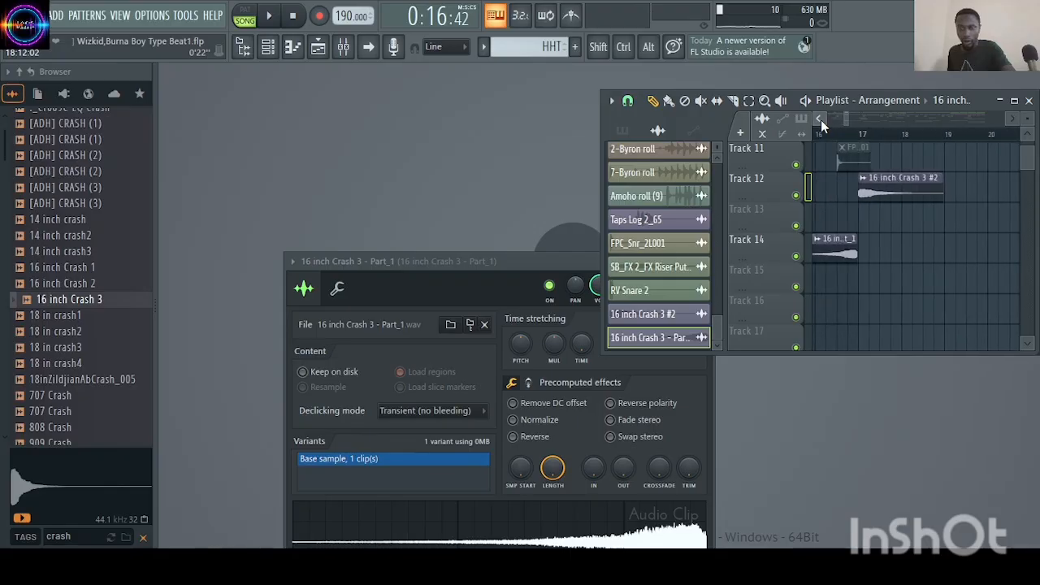
scroll(916, 271, "up", 2)
scroll(874, 294, "up", 2)
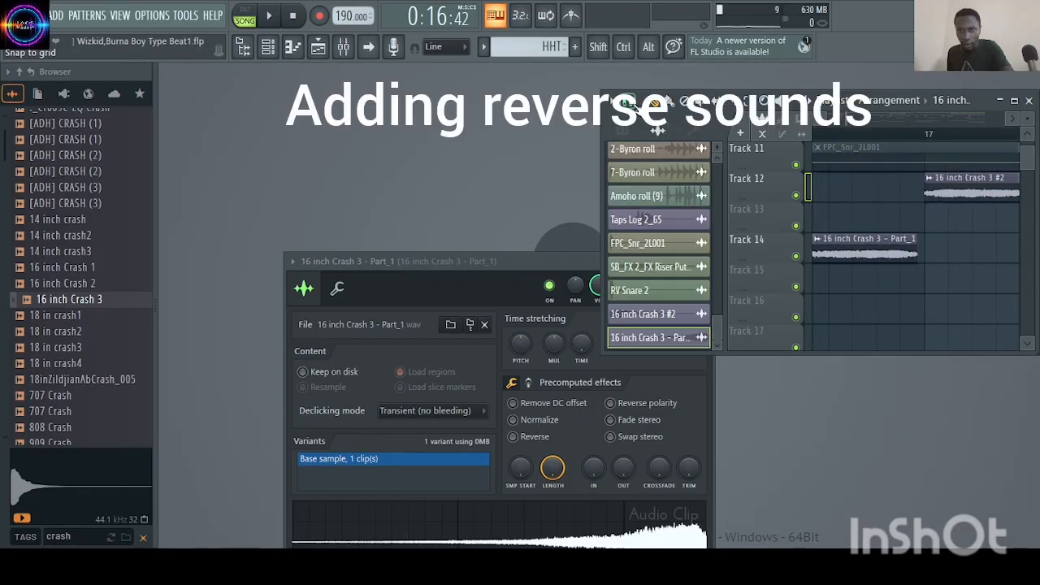
left_click_drag(884, 249, 890, 252)
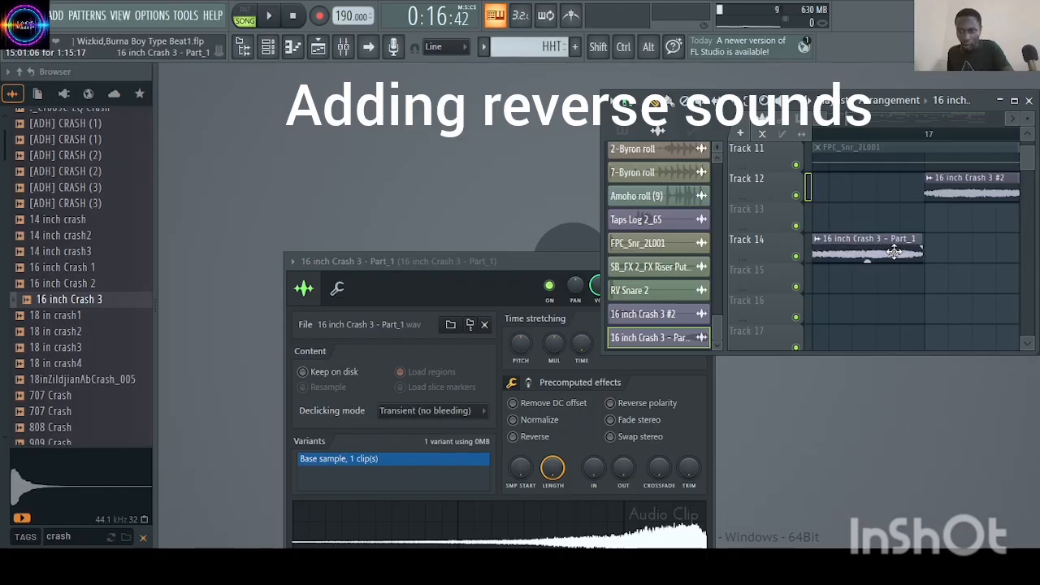
key("space")
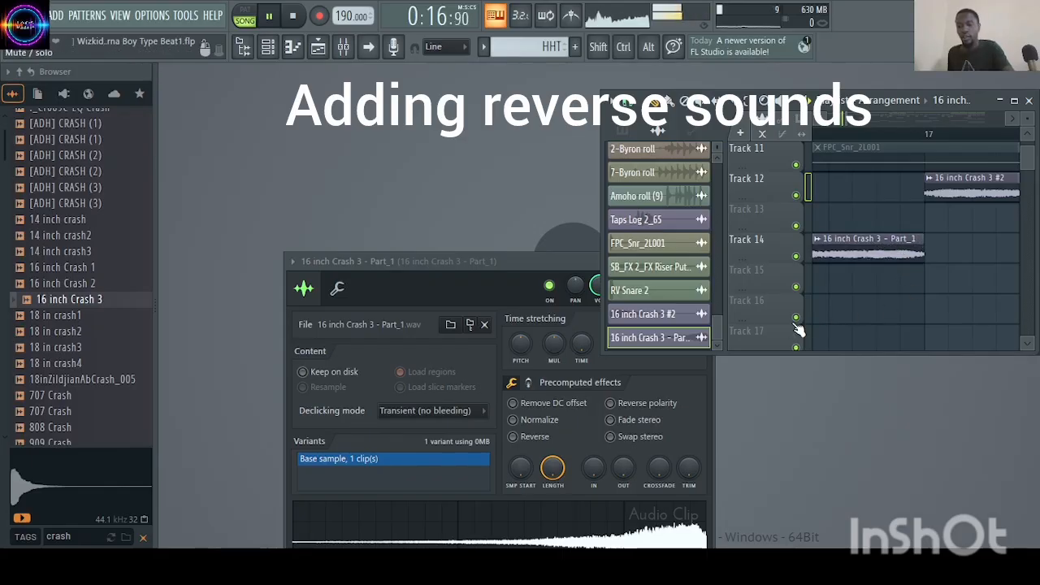
key("Page_Down")
key("Page_Down")
key("Page_Down")
key("Page_Down")
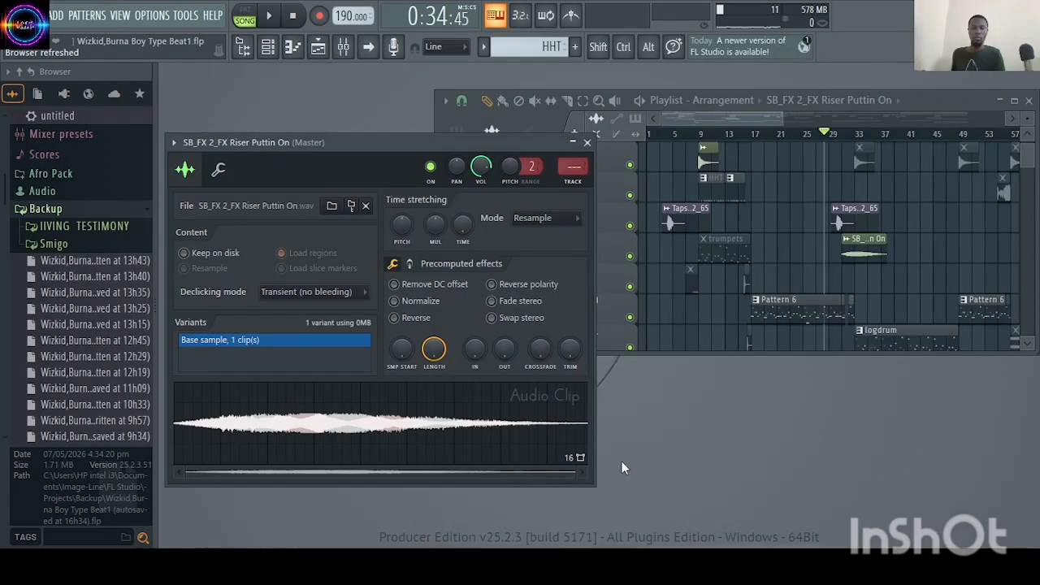
- Audition the SB_FX 2_FX Riser Puttin On sample and its clip on Track 8
left_click_drag(393, 432, 560, 433)
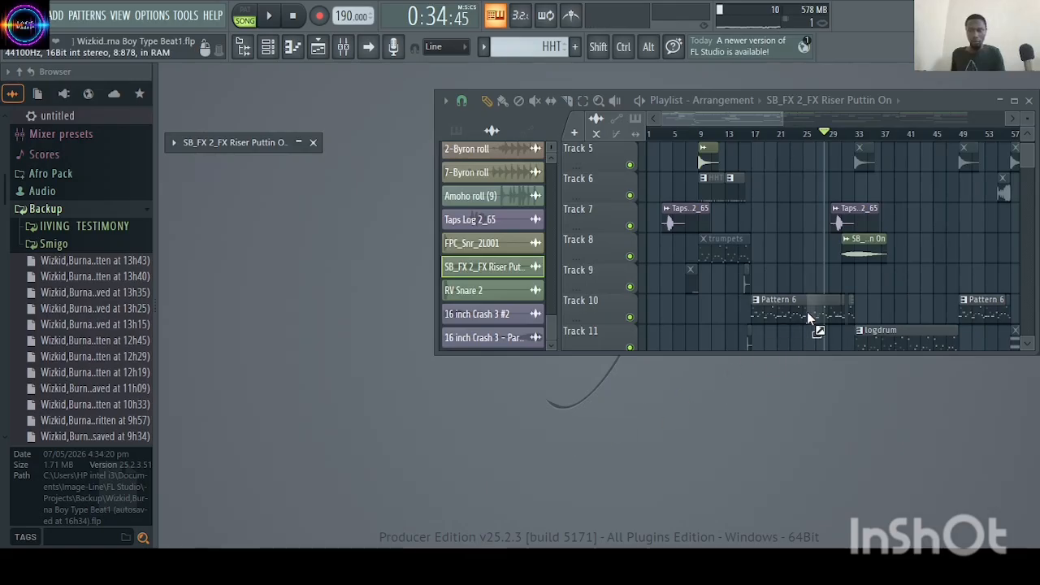
left_click_drag(806, 311, 845, 250)
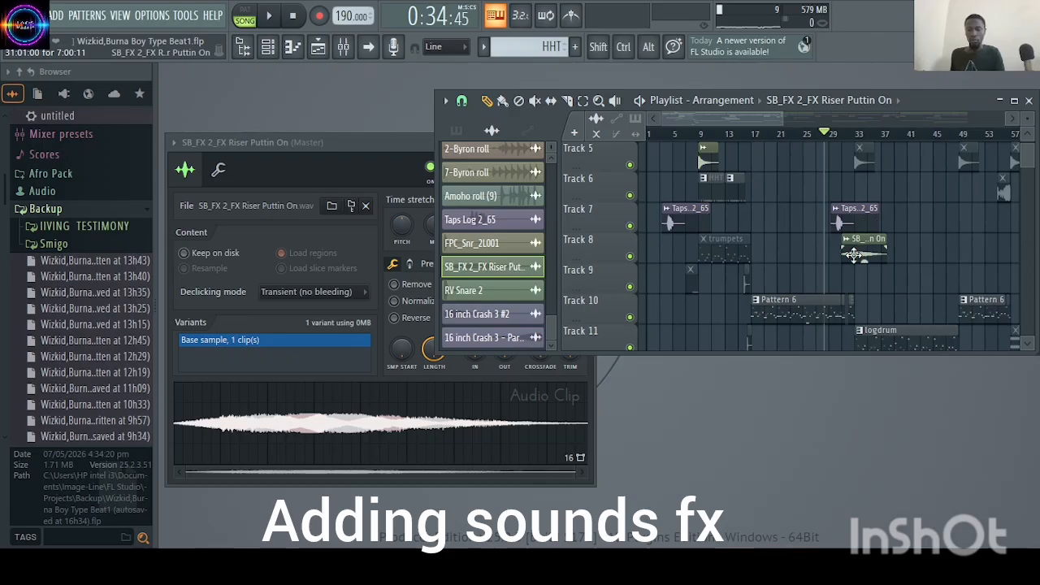
left_click(451, 427)
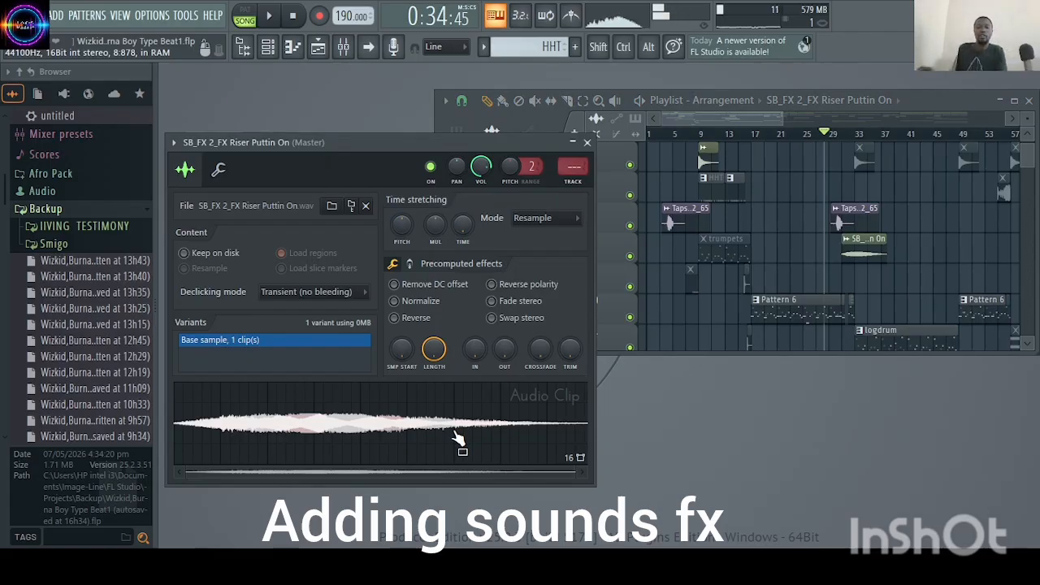
key("space")
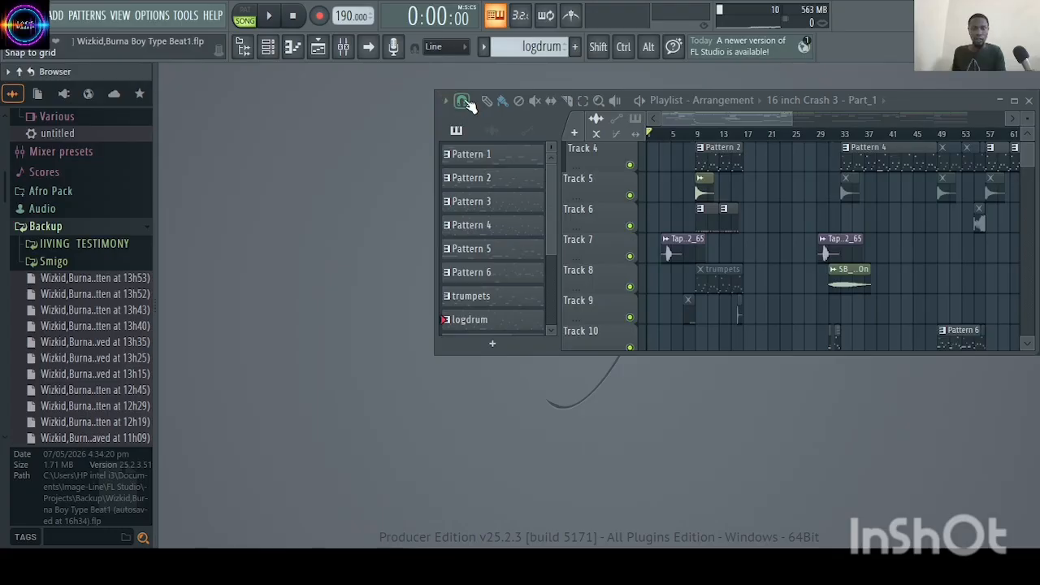
- Play the section from bar 7 and copy the bar 9 Pattern 2 clip to Track 15, with the pattern named brass
left_click(686, 134)
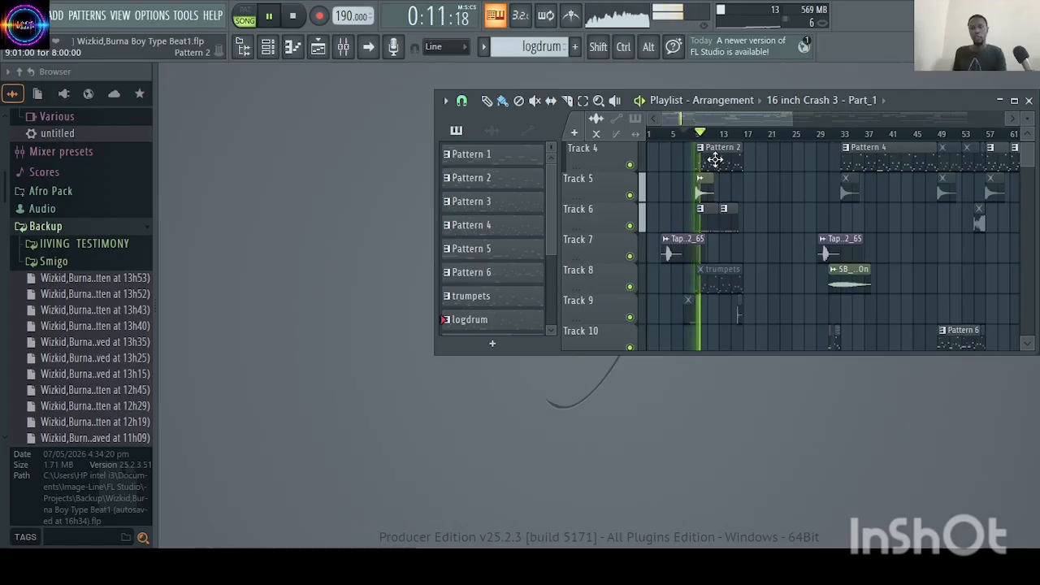
key("space")
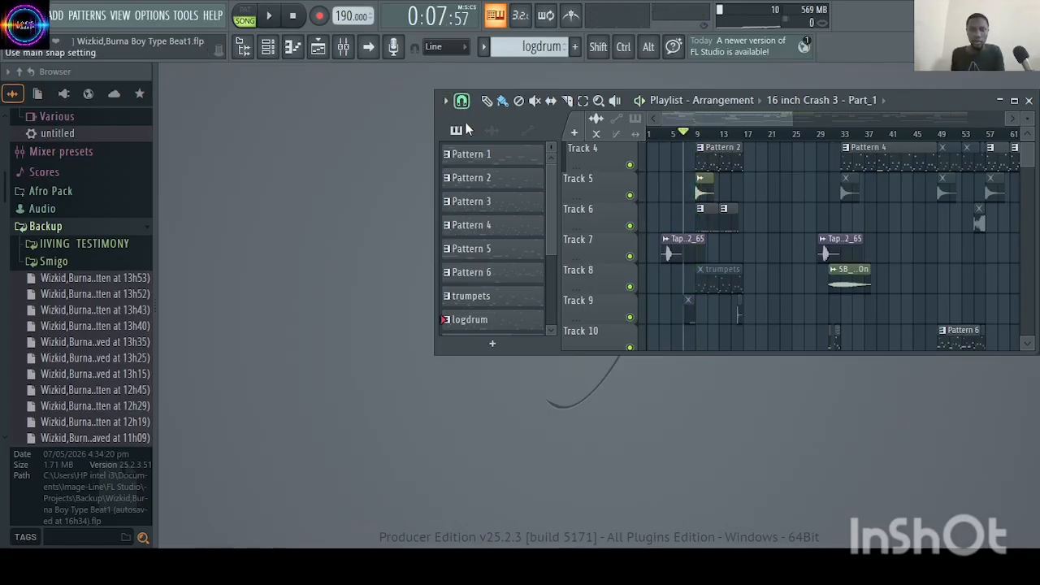
left_click_drag(714, 162, 718, 249)
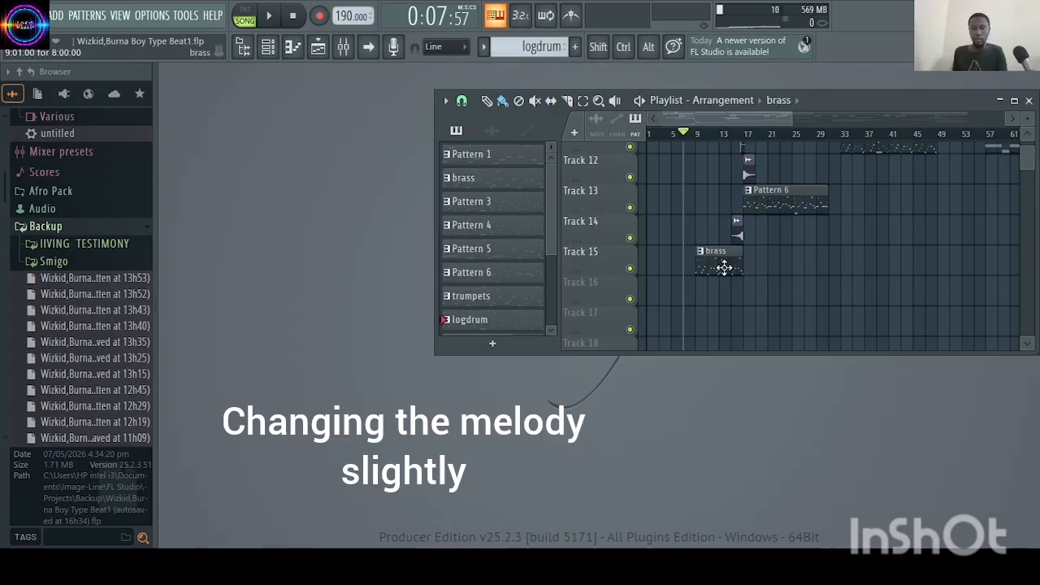
double_click(723, 268)
left_click(1031, 72)
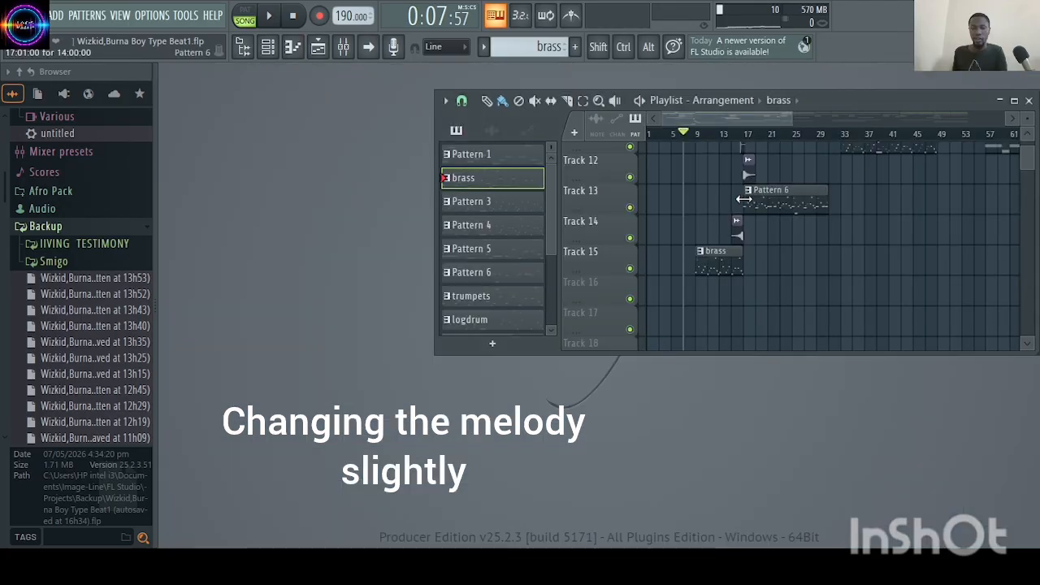
- Move the brass pattern's notes from the BAS Jazzy Fretless channel to the Full Brass Staccato channel and play the result
left_click(267, 46)
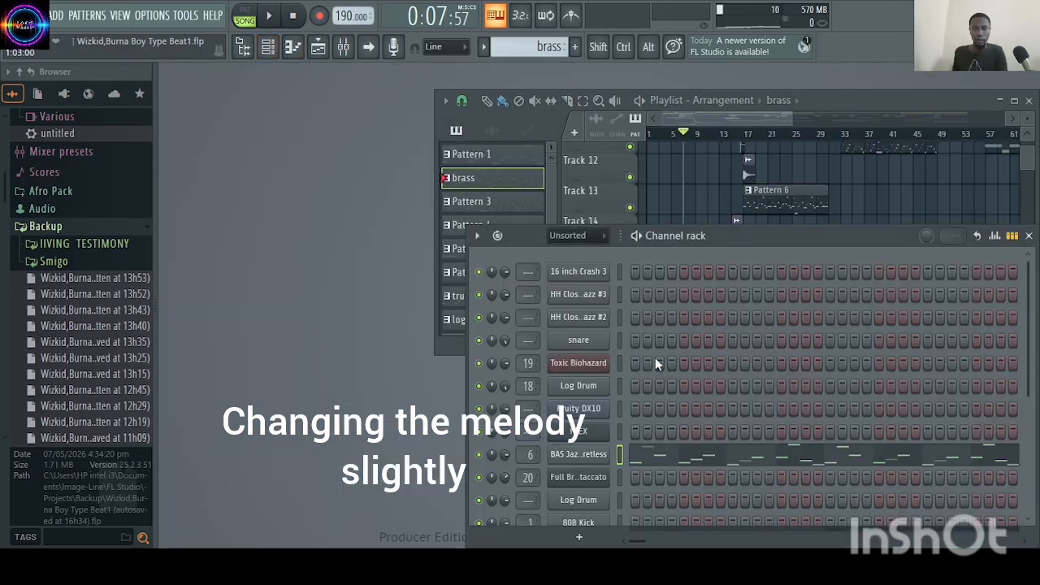
left_click_drag(742, 237, 705, 129)
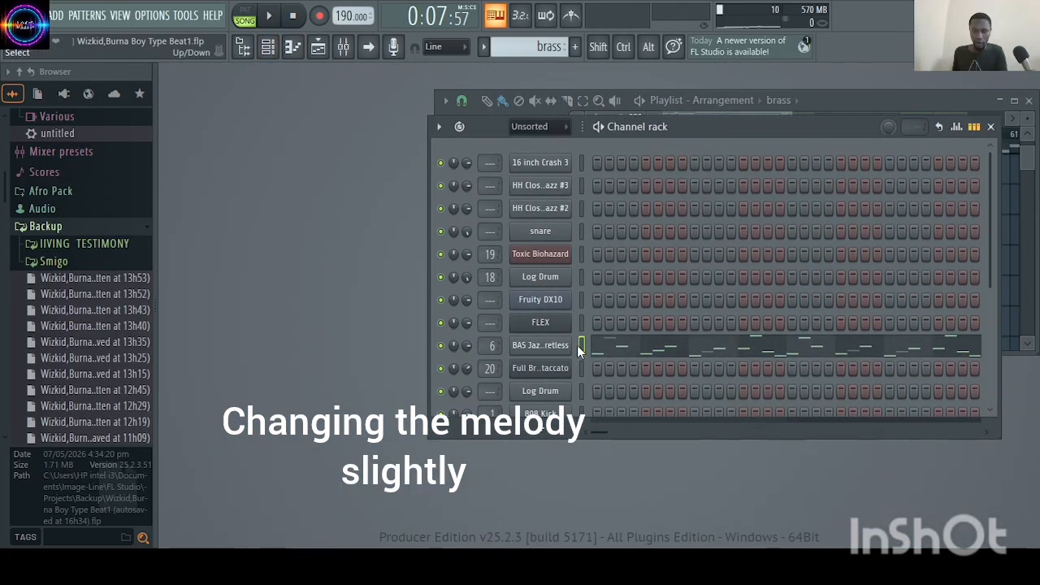
key("ctrl")
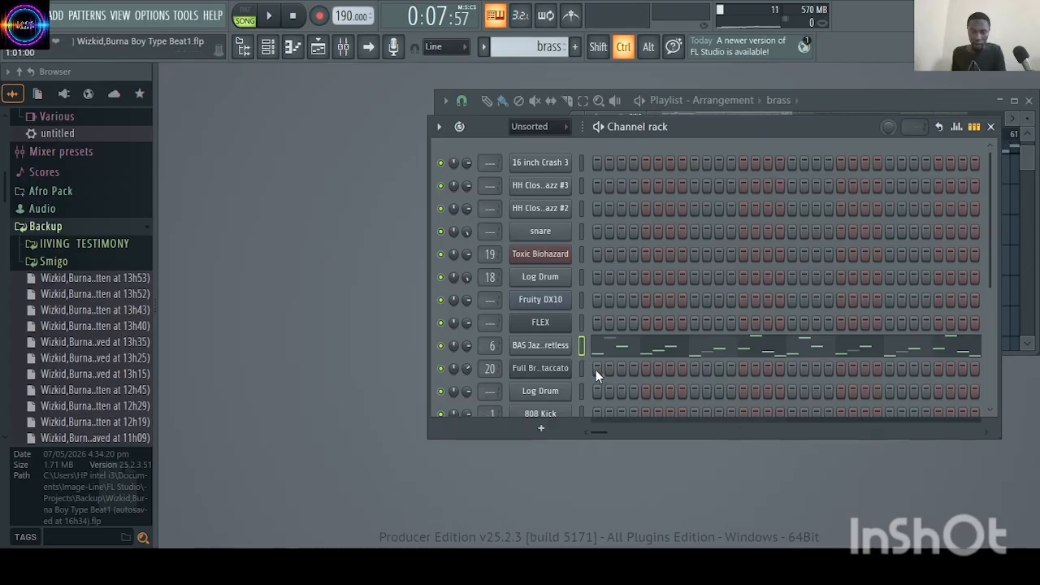
key("ctrl+z")
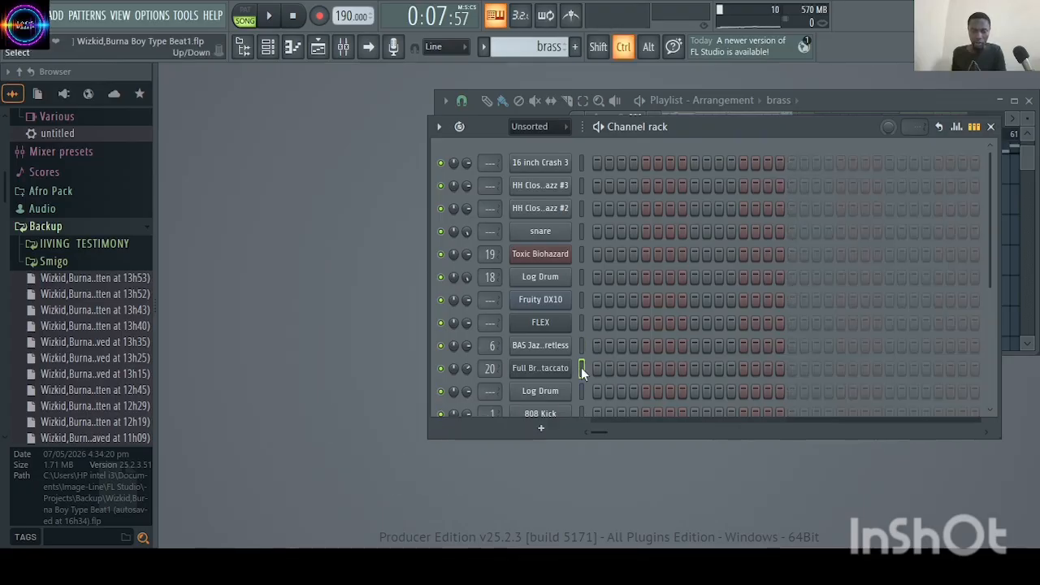
key("ctrl+z")
key("space")
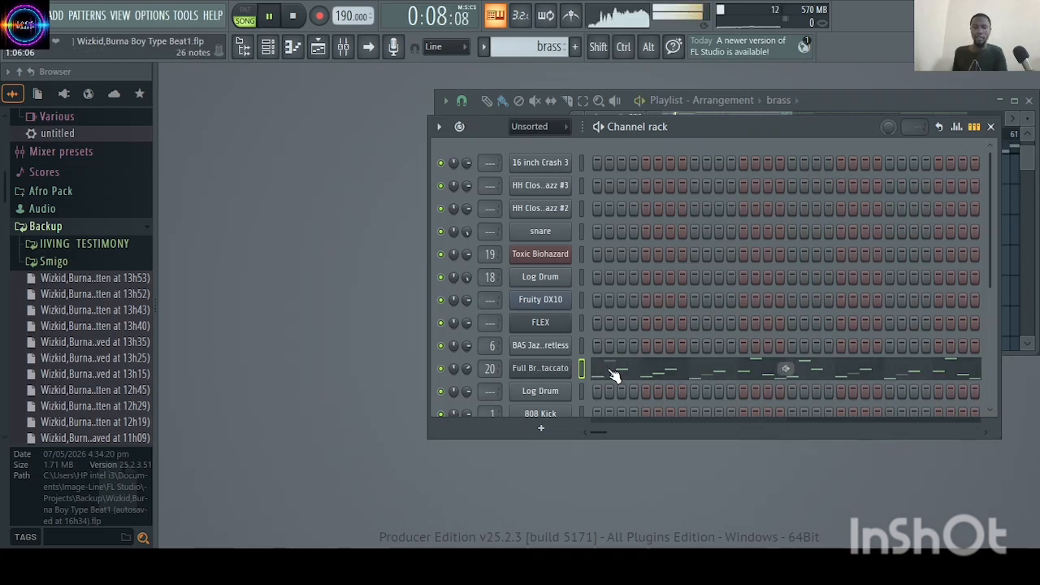
- Transpose all Full Brass Staccato notes down two octaves and play the eight-bar melody
left_click(615, 372)
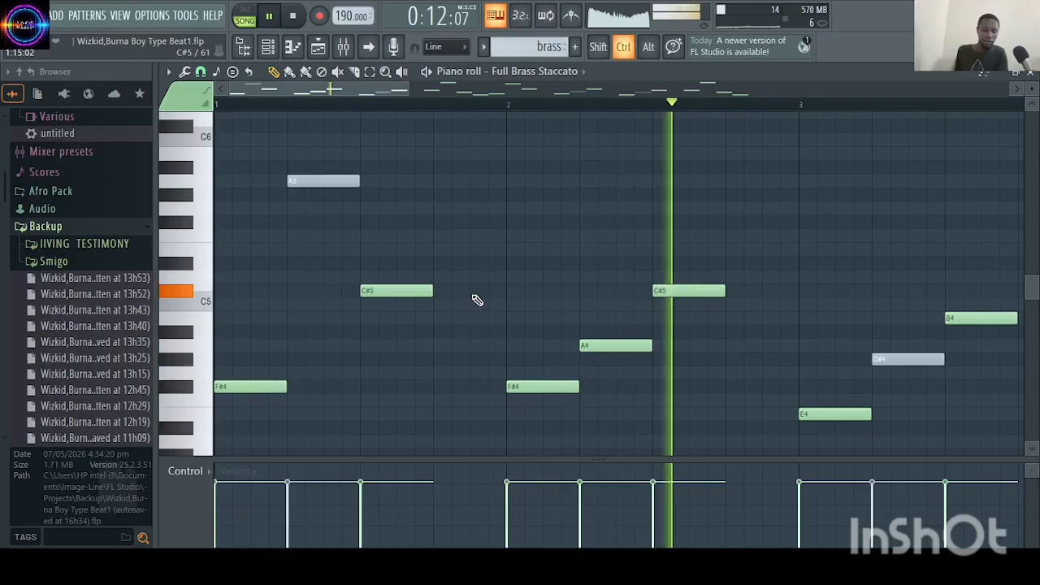
key("ctrl+Down")
key("space")
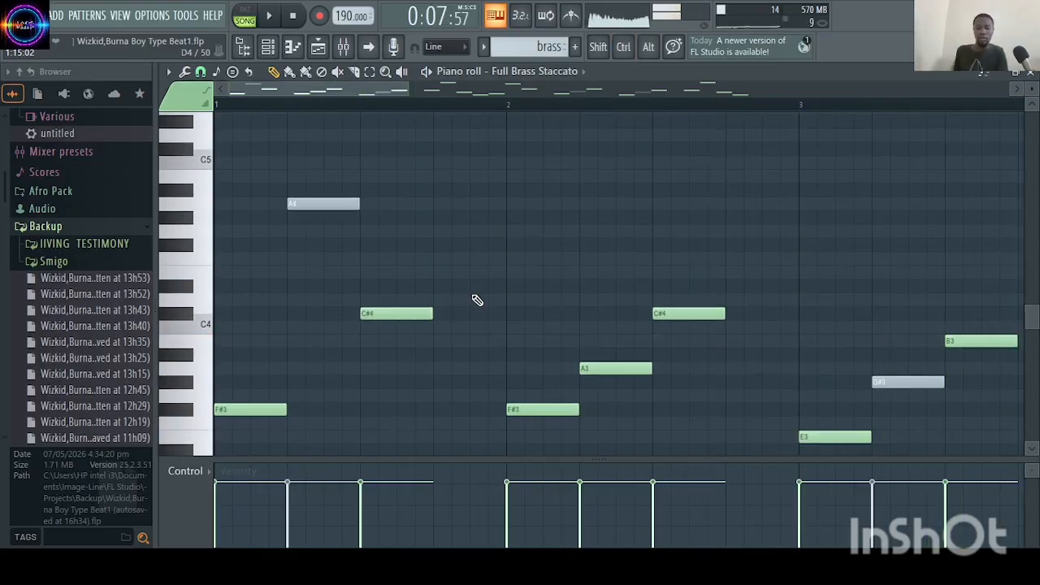
key("ctrl+Down")
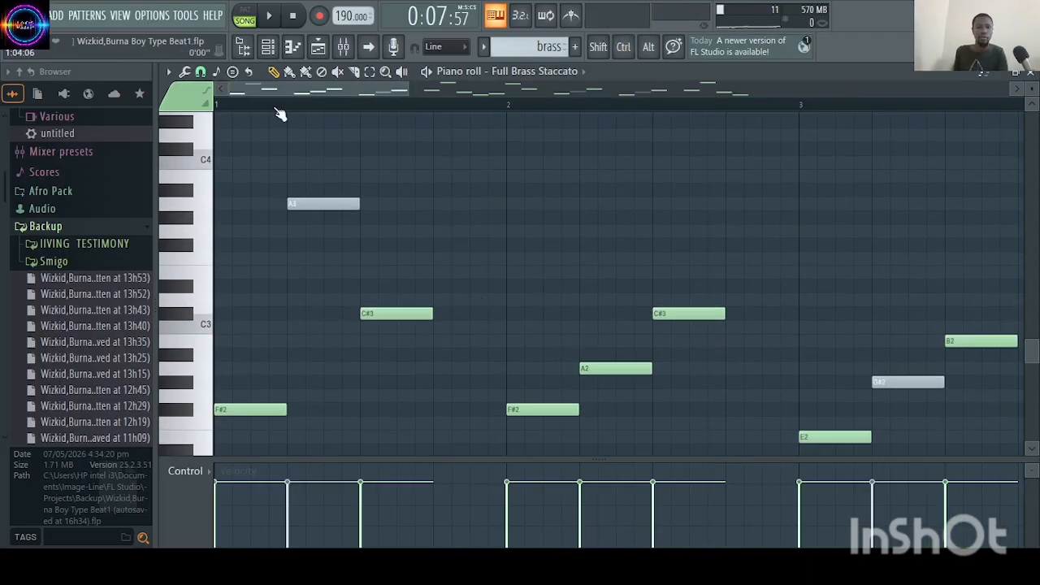
left_click_drag(410, 84, 1007, 91)
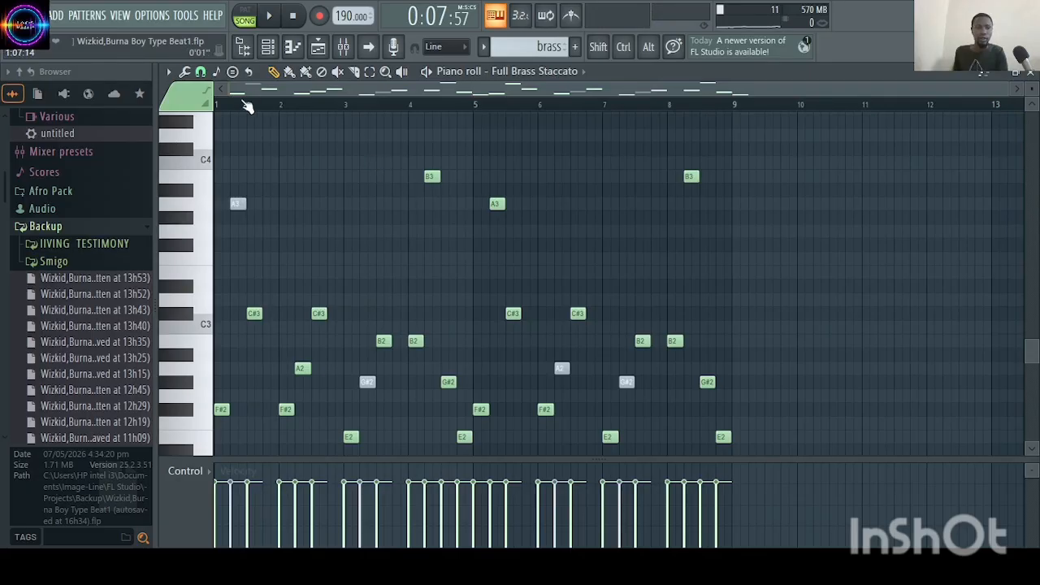
key("space")
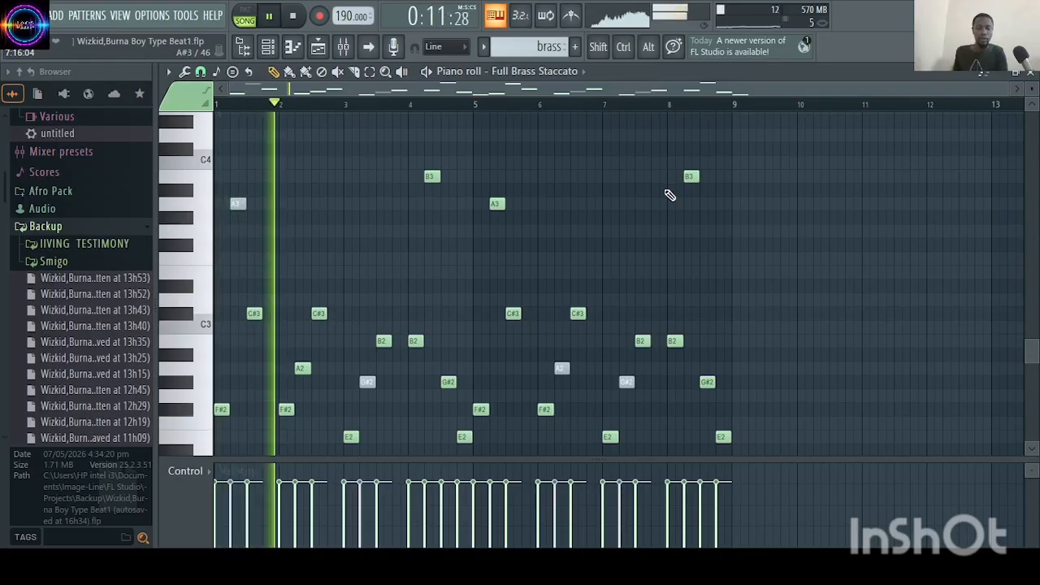
- Transpose the Full Brass Staccato notes up one octave, listen to the melody again and stop playback
key("ctrl+Up")
key("space")
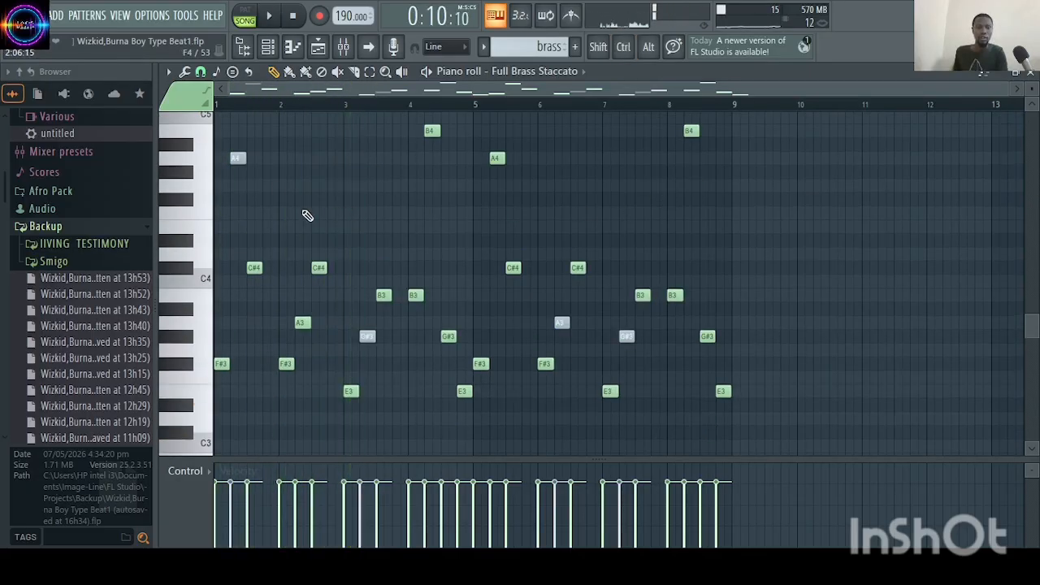
key("space")
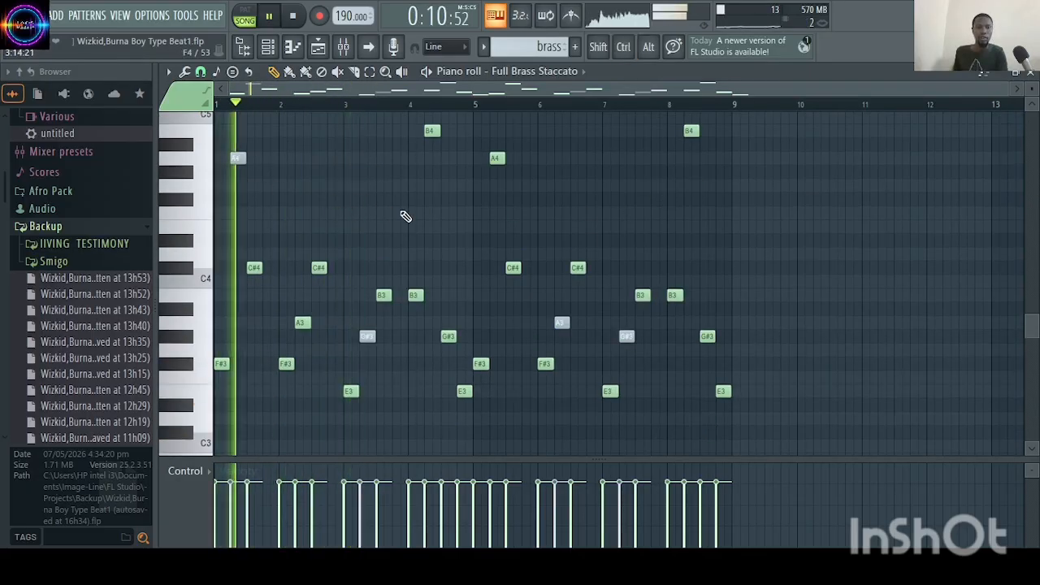
left_click(1030, 73)
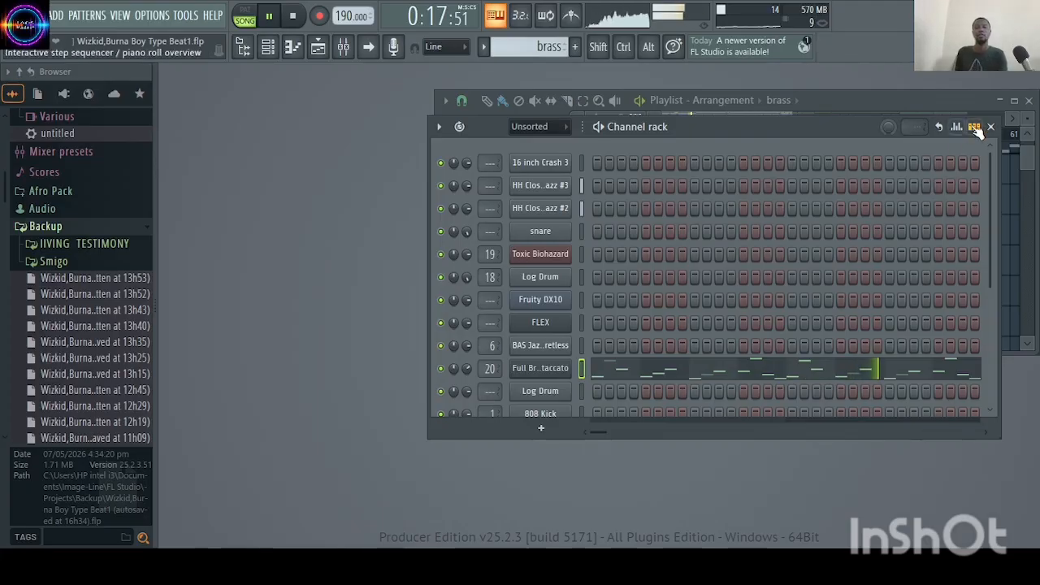
key("space")
- Route HH Closed HQ Jazz #3 to empty mixer track 24 and HH Closed HQ Jazz #2 to mixer track 25
left_click(540, 187)
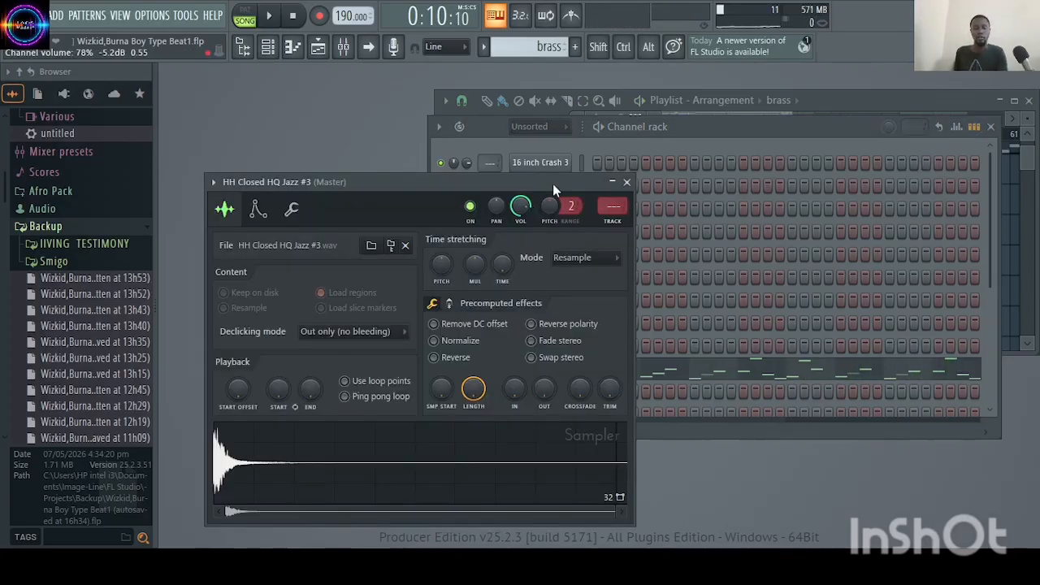
key("ctrl+l")
key("F9")
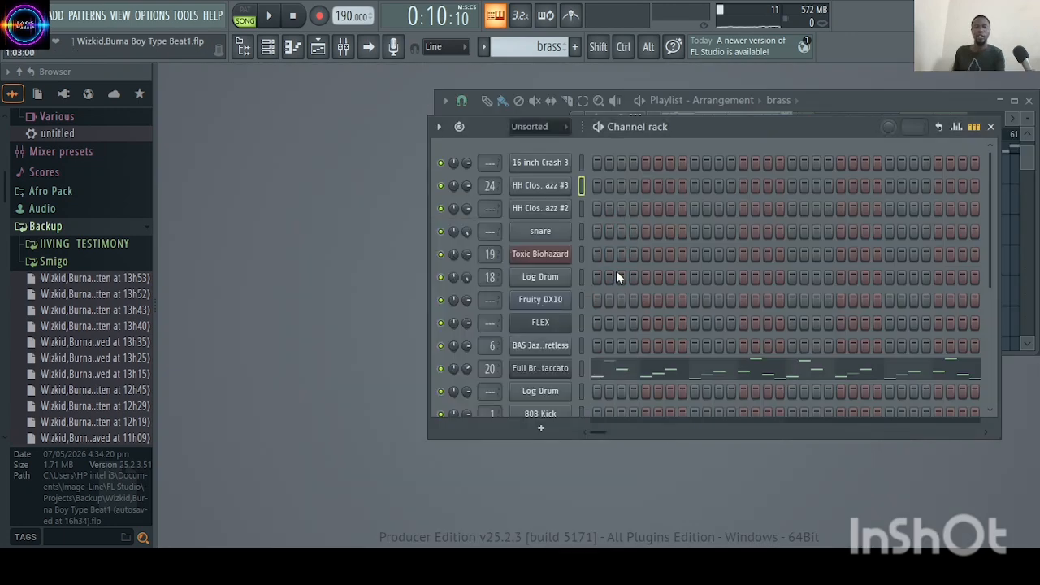
left_click(549, 204)
key("ctrl+l")
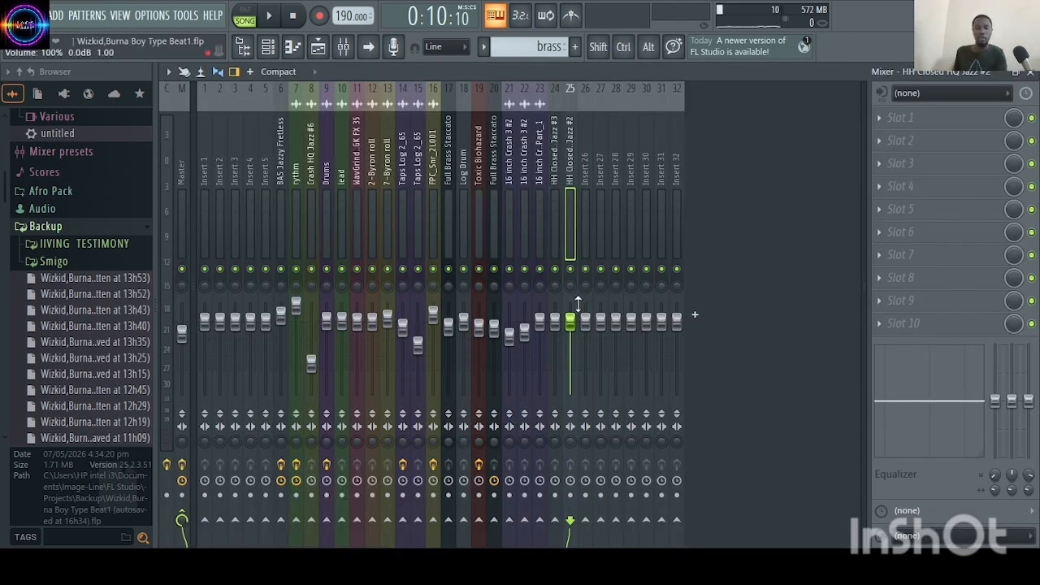
- Lower the two hi-hat mixer tracks during playback, setting track 25 to -12.0 dB, and return to the playlist
key("space")
left_click_drag(571, 323, 572, 356)
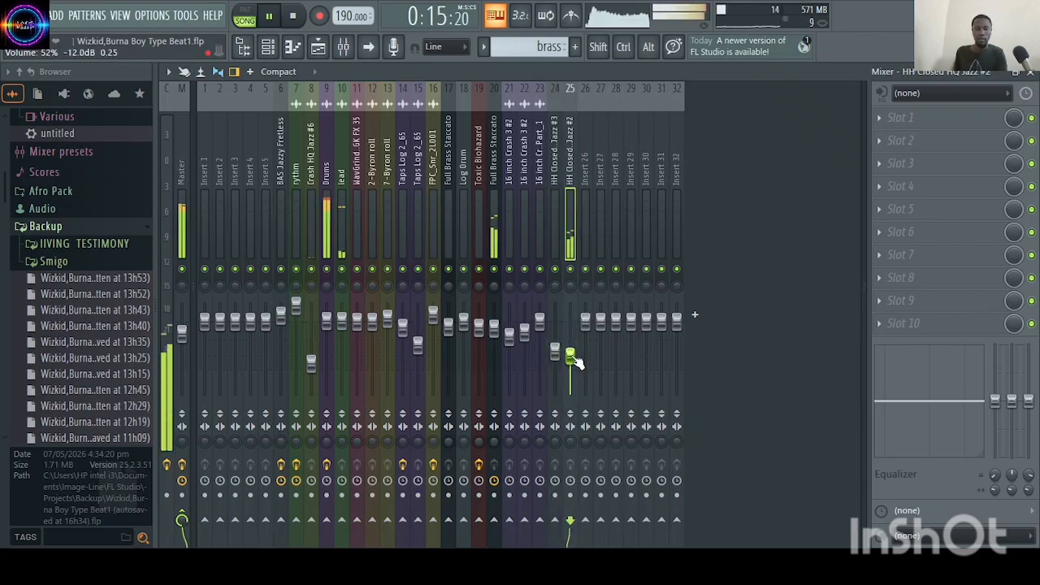
left_click(1030, 72)
left_click(933, 97)
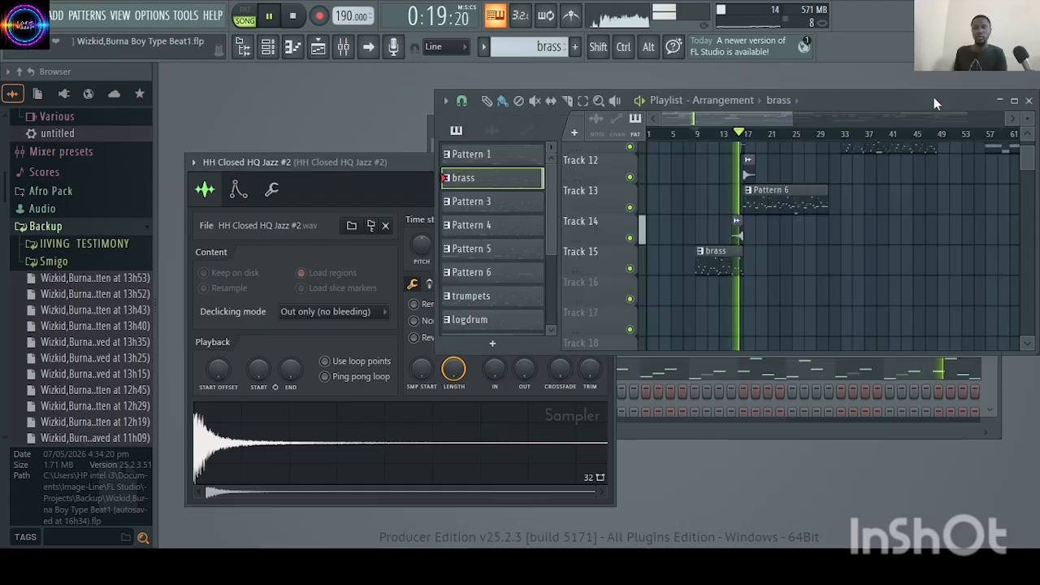
key("space")
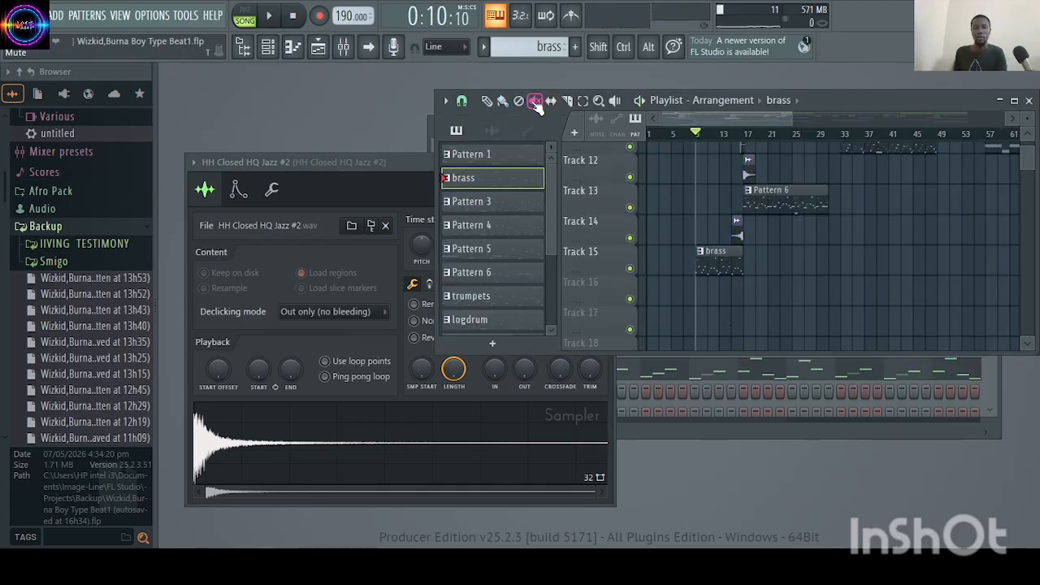
- During playback, mute the brass clip on Track 15, unmute the trumpets clip on Track 8 and continue playing from bar 31
key("space")
scroll(718, 265, "up", 5)
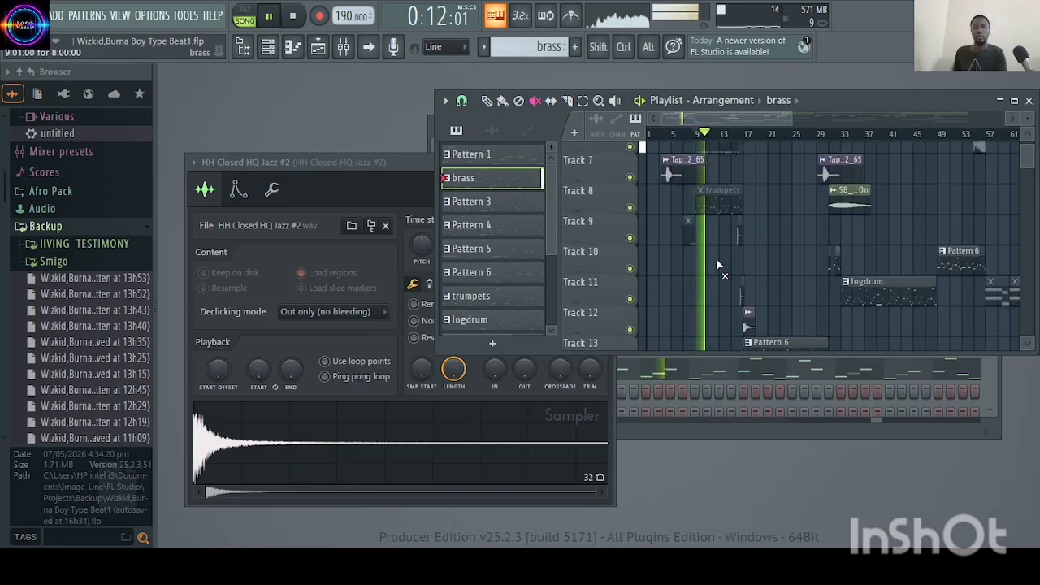
scroll(718, 265, "down", 4)
scroll(718, 265, "up", 2)
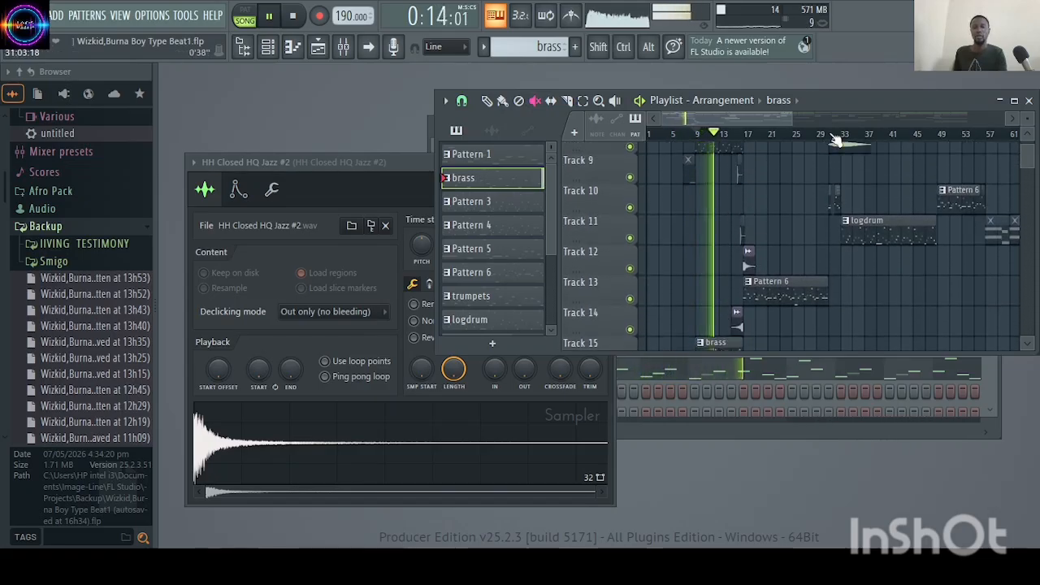
left_click(830, 136)
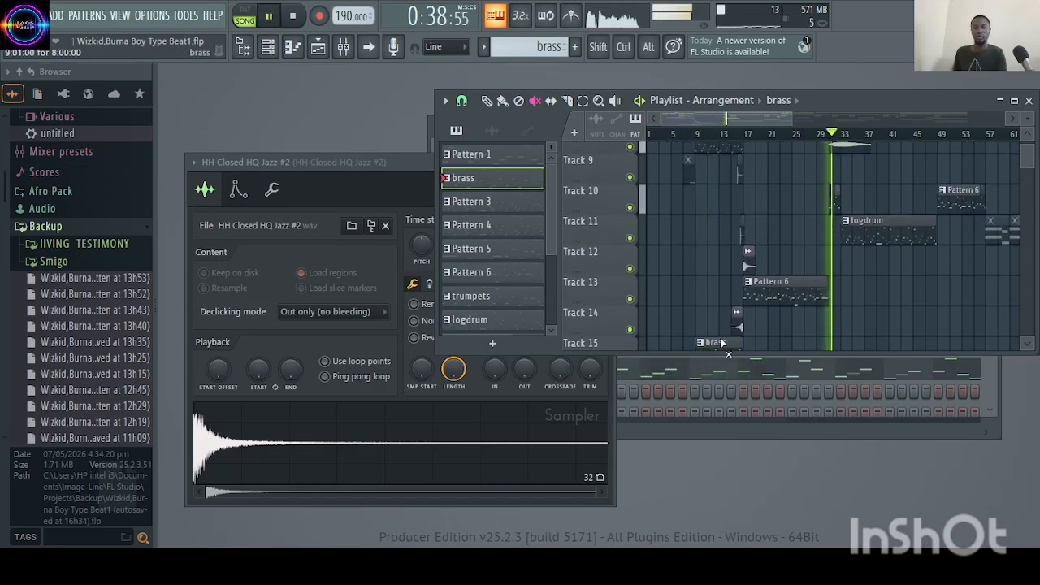
scroll(719, 301, "up", 4)
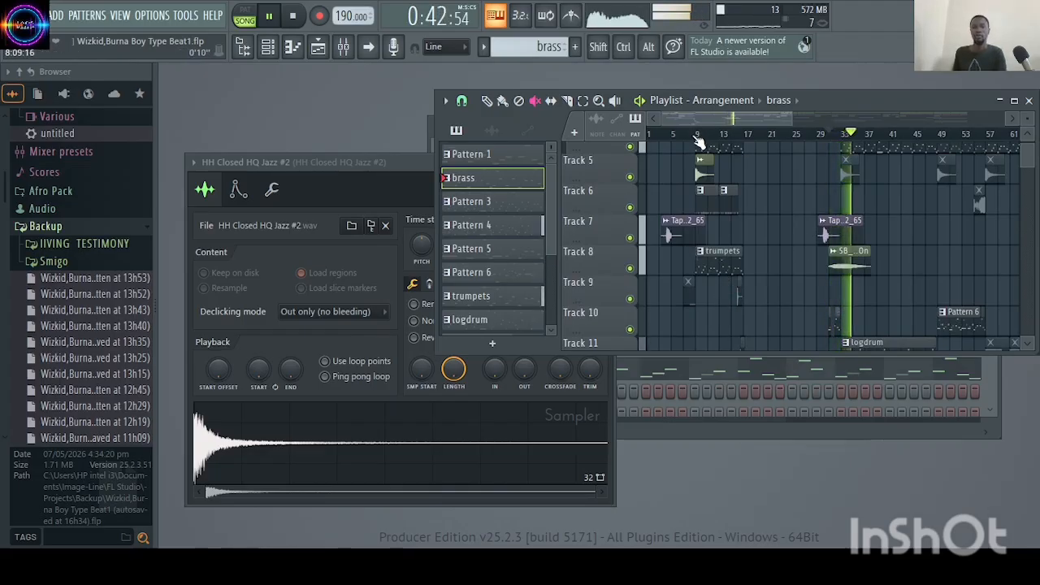
- Review the whole arrangement across all playlist tracks during playback and switch to the Draw tool
scroll(784, 111, "down", 3)
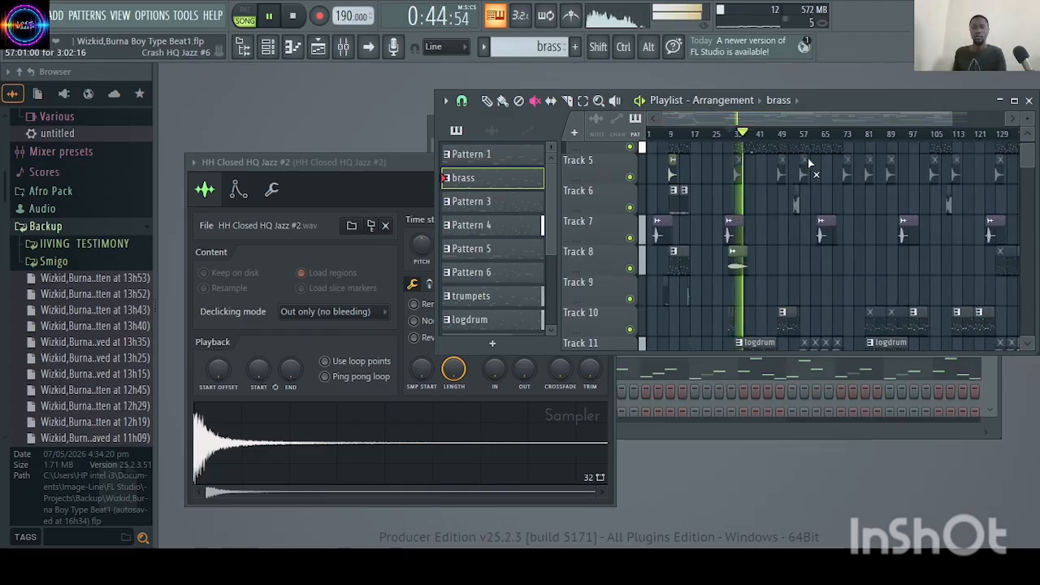
left_click_drag(1027, 159, 1031, 141)
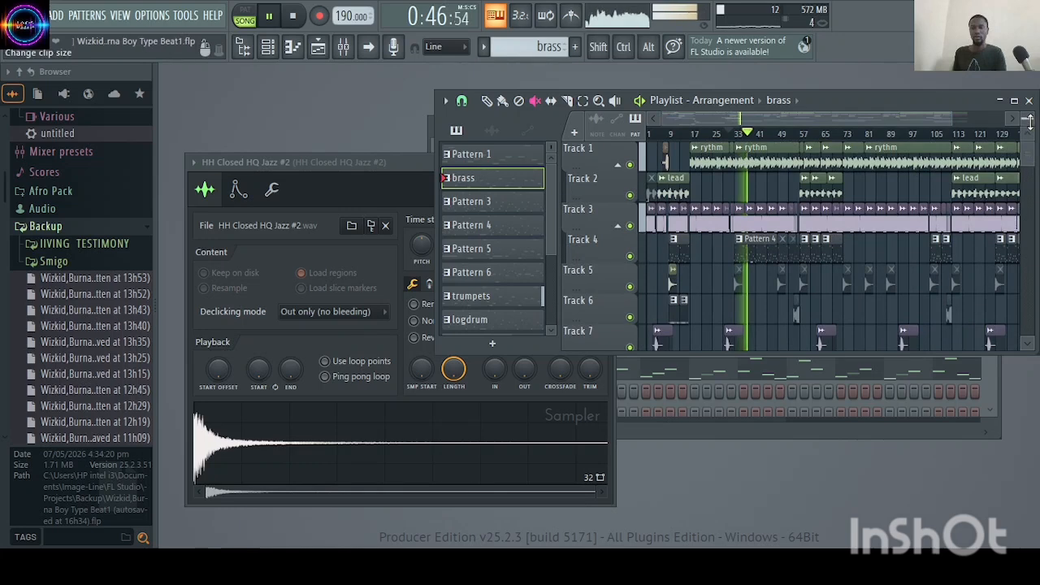
scroll(1028, 120, "down", 3)
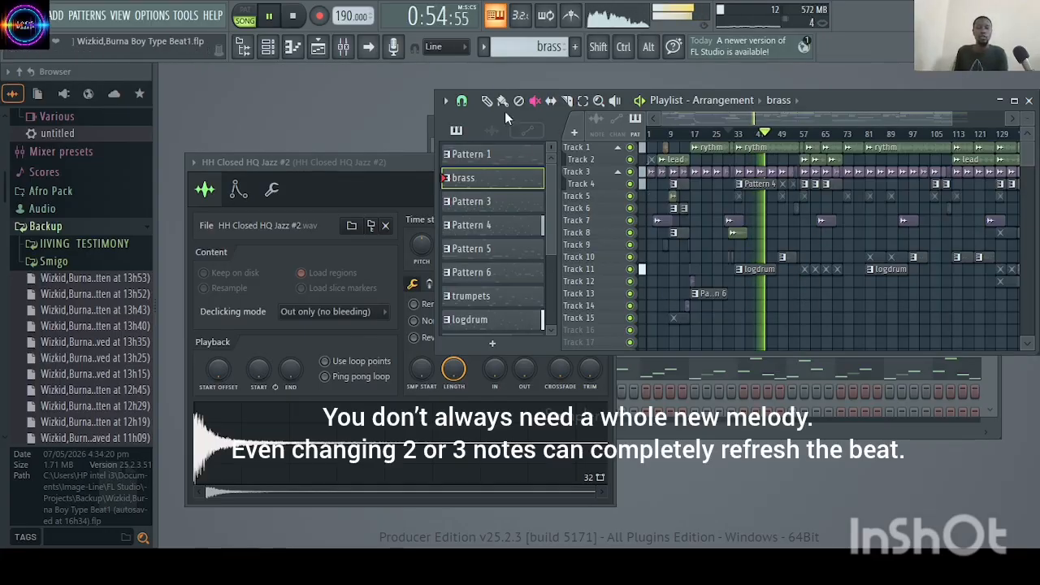
left_click(487, 100)
scroll(723, 256, "down", 3)
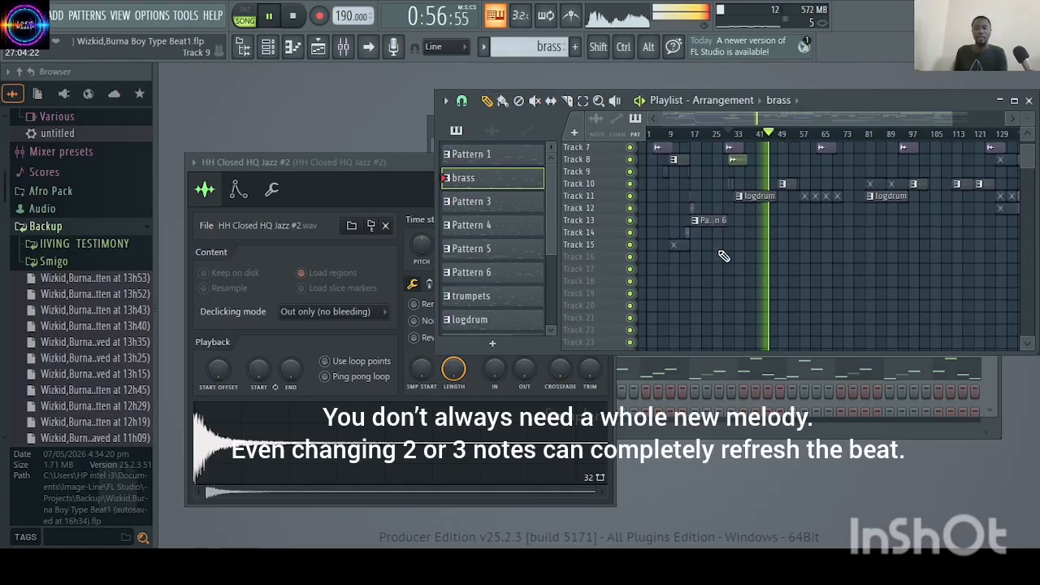
- Review the BAS Jazzy Fretless notes of the Pattern 6 clip on Track 13 during playback and return to the playlist
scroll(723, 255, "down", 5)
scroll(723, 256, "up", 4)
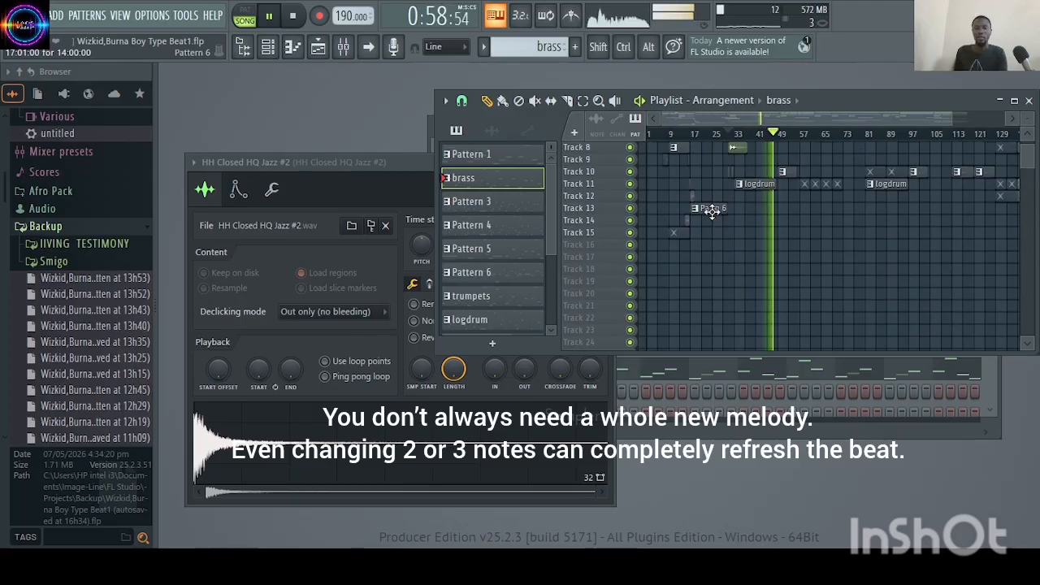
double_click(712, 211)
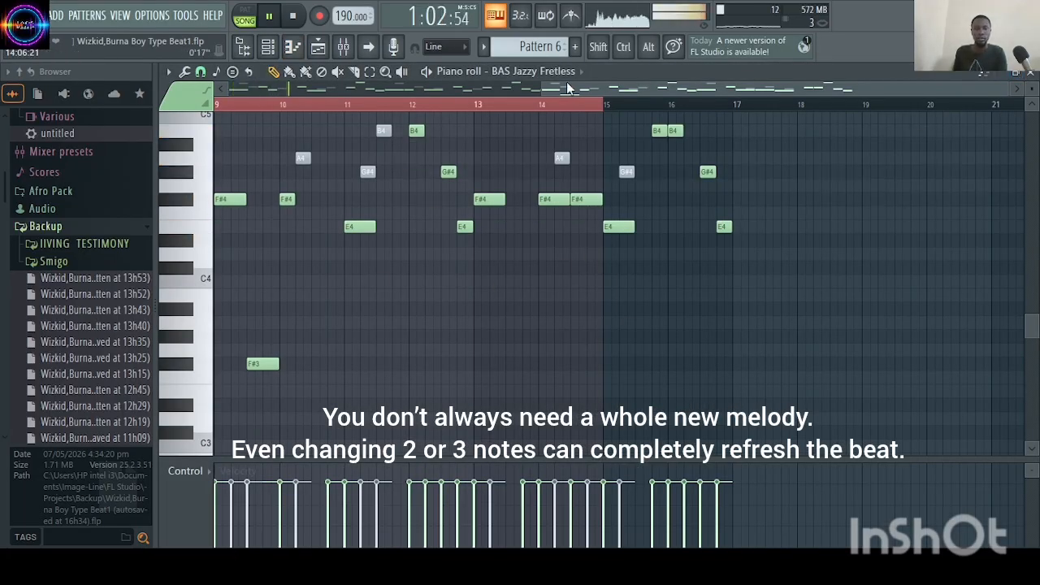
left_click_drag(543, 87, 264, 88)
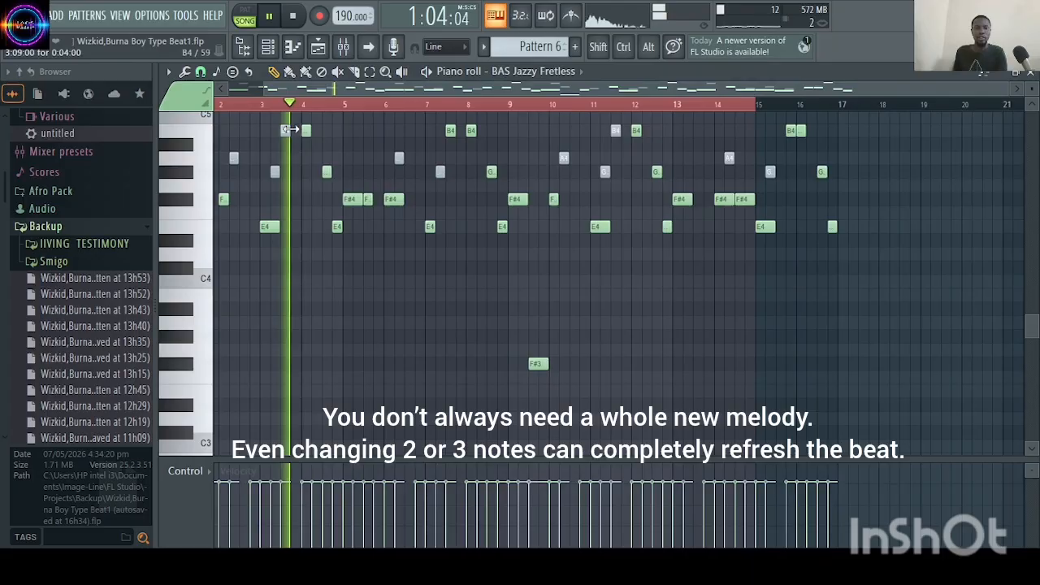
left_click(1030, 72)
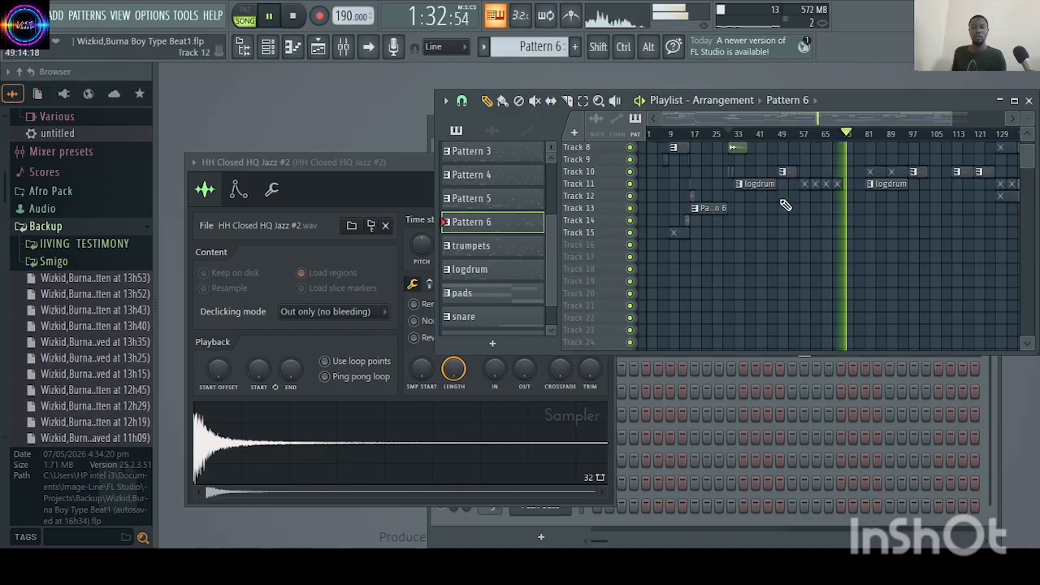
- Listen to the arrangement again from around bar 25 and bar 9, pausing and resuming playback
left_click(717, 135)
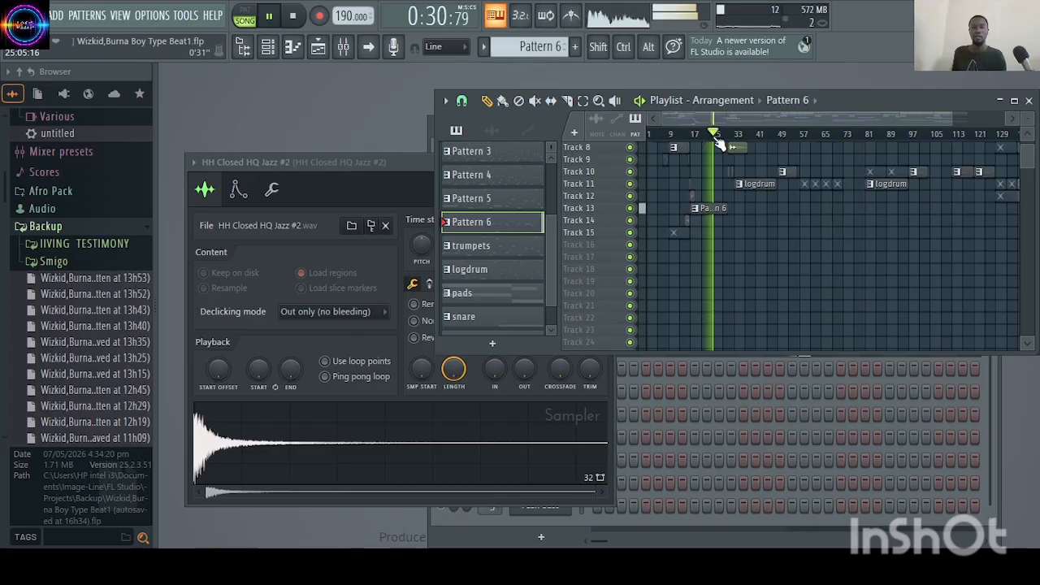
left_click(670, 135)
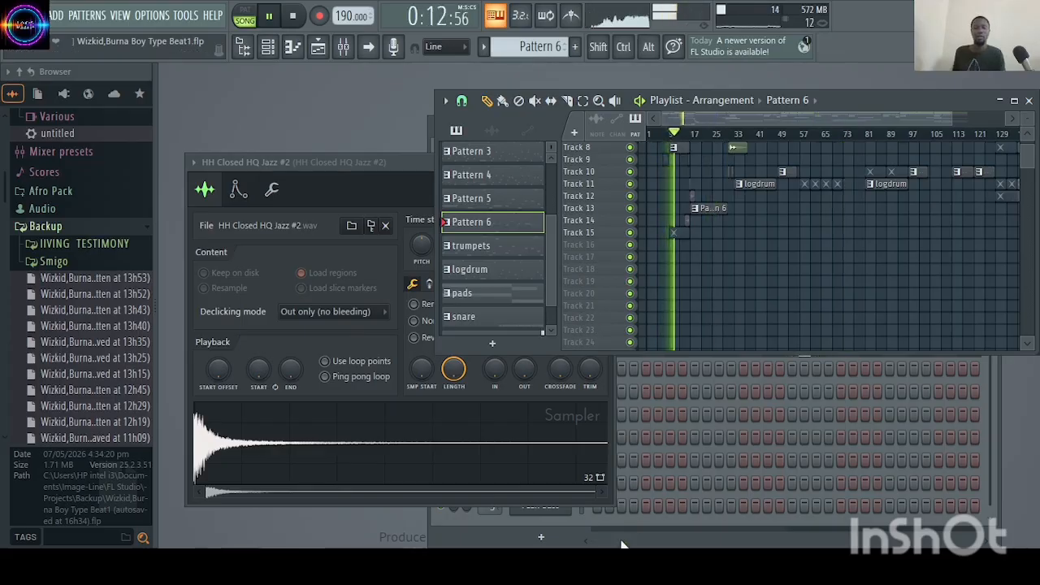
key("space")
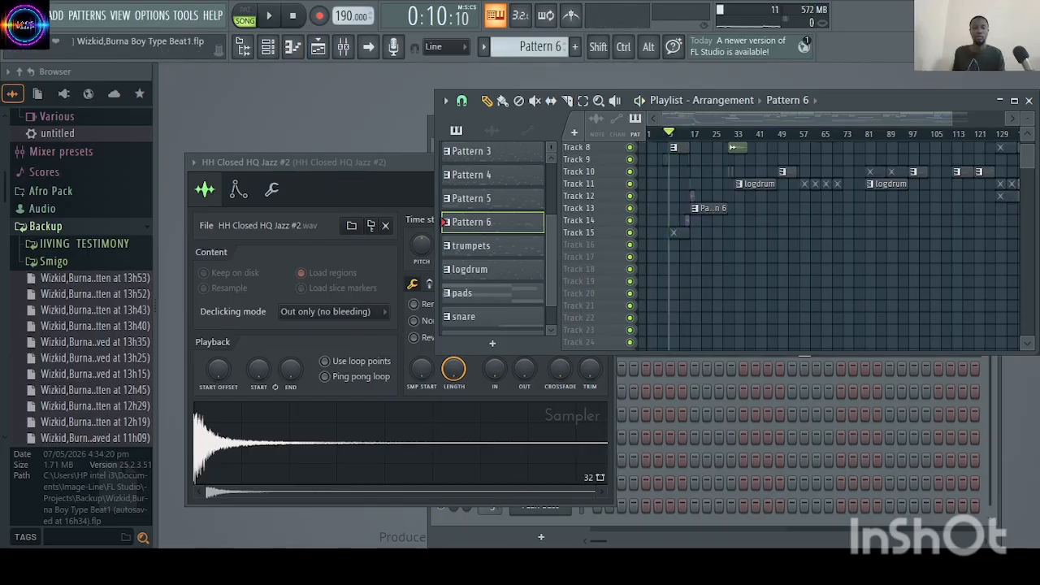
left_click(270, 17)
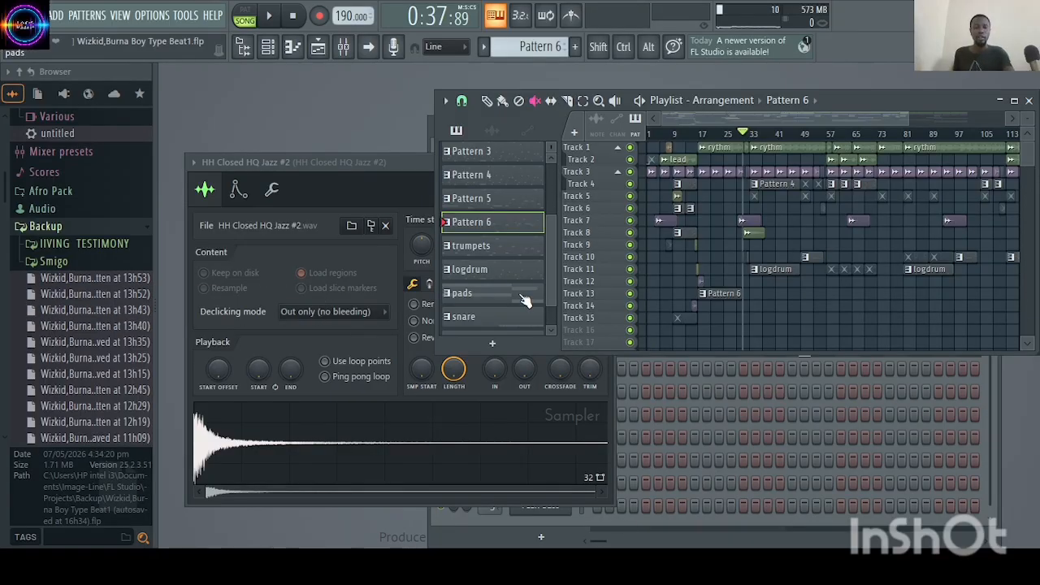
- Search the browser for "be"
left_click(74, 536)
type("b")
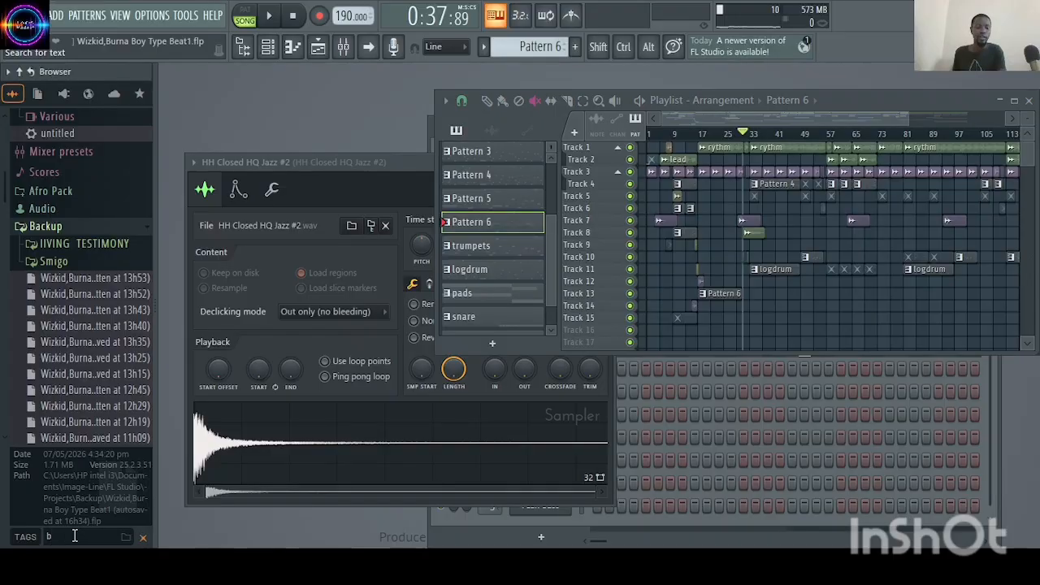
type("e")
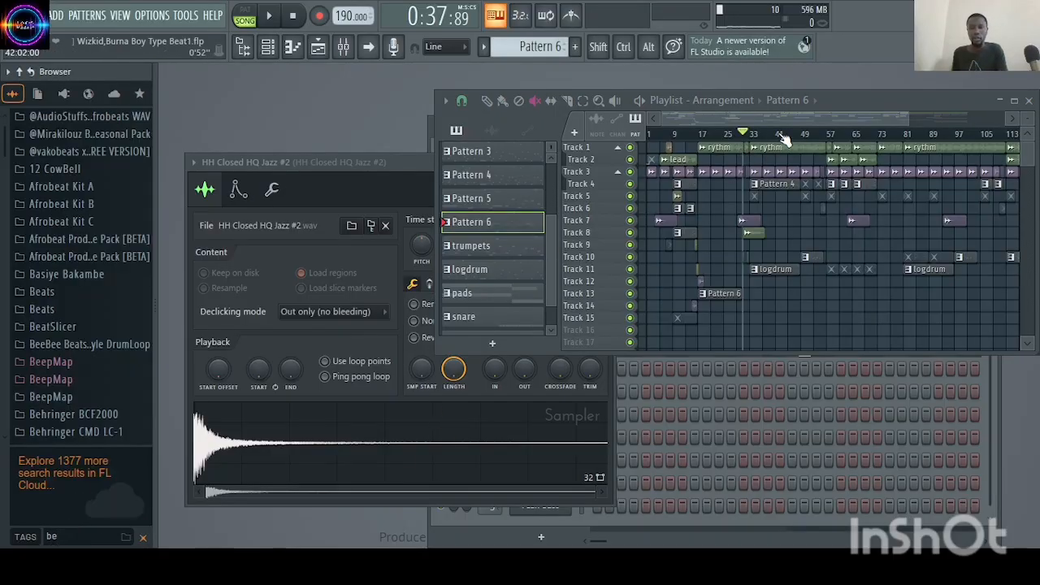
- Create a new pattern named bell and add a Harmor channel, with its plugin window fully in view
left_click_drag(851, 96, 748, 272)
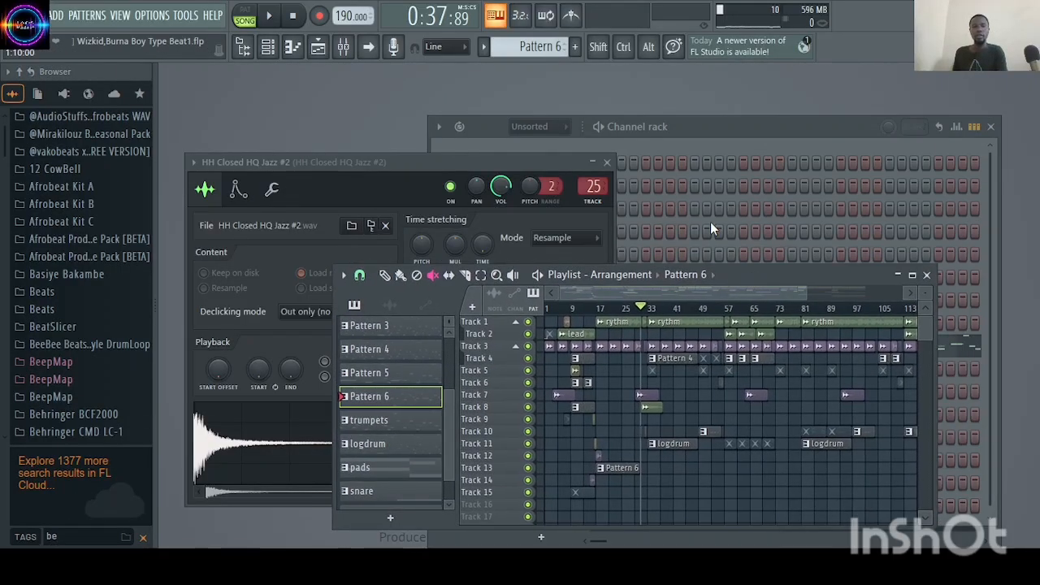
left_click(750, 126)
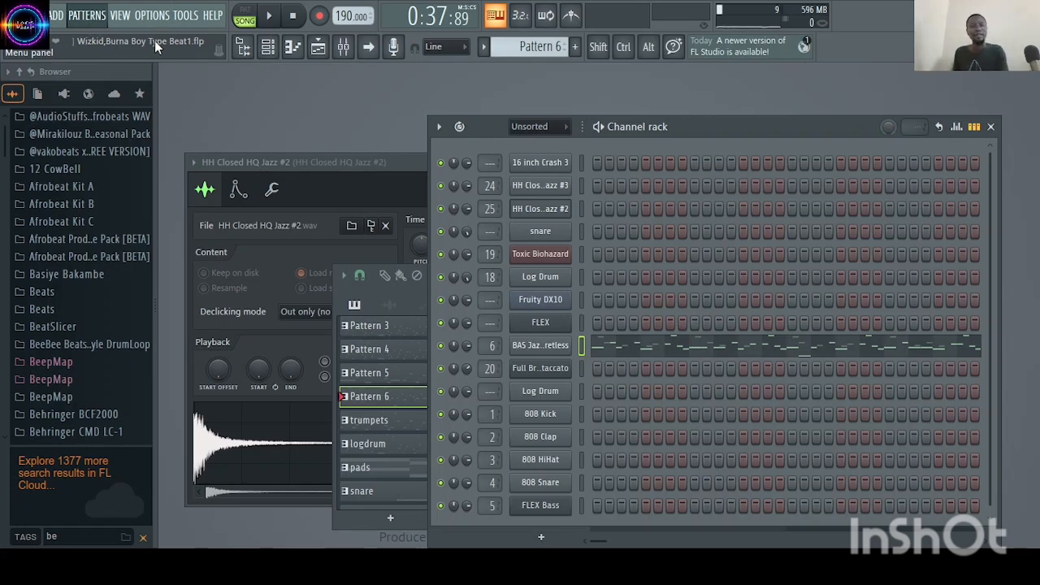
key("F4")
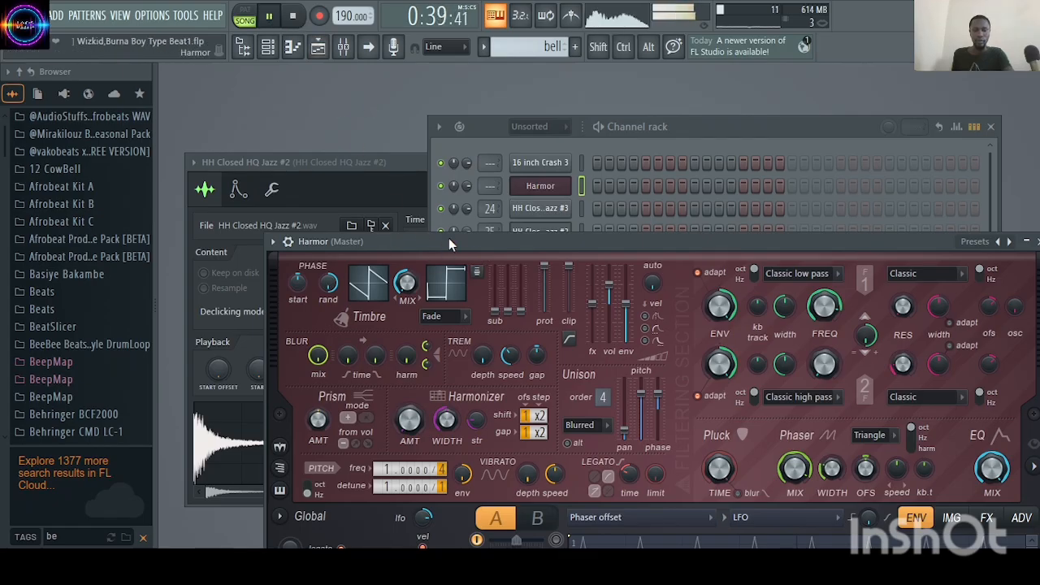
left_click_drag(448, 238, 429, 145)
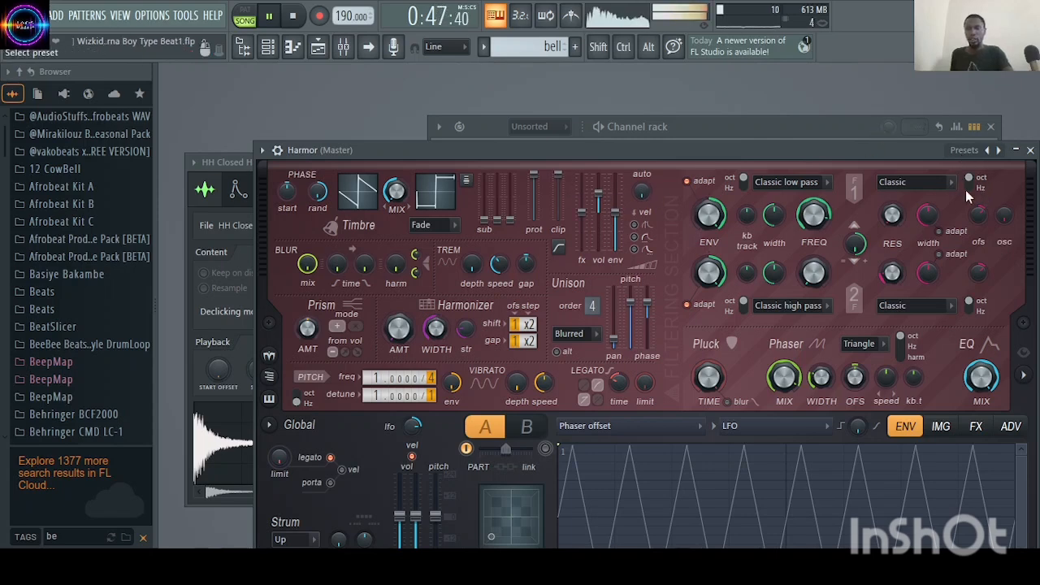
- Audition the Christmas bells and Church bell presets in Harmor and load the Cursed bells preset
left_click(909, 204)
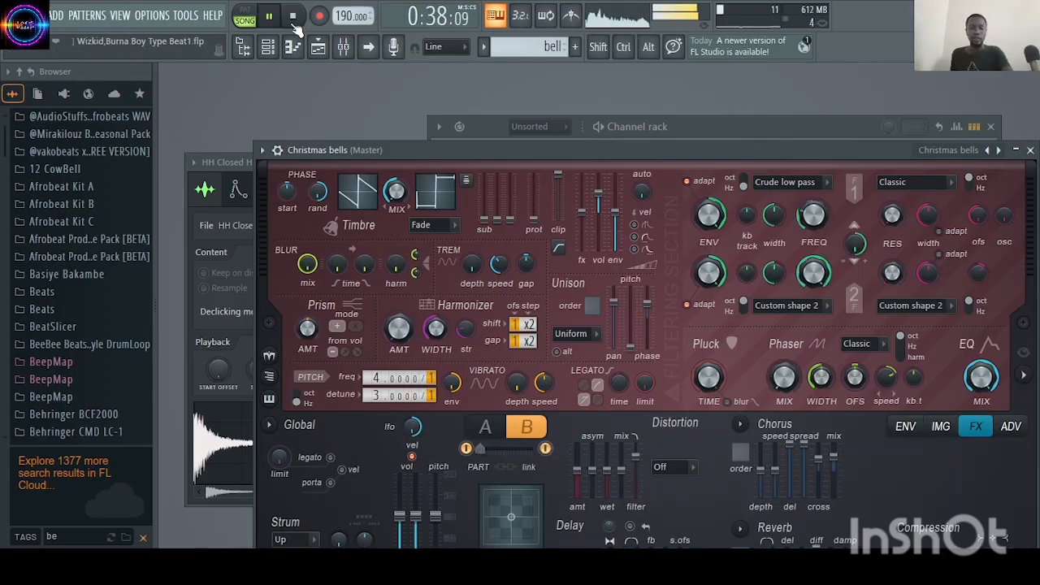
left_click(802, 126)
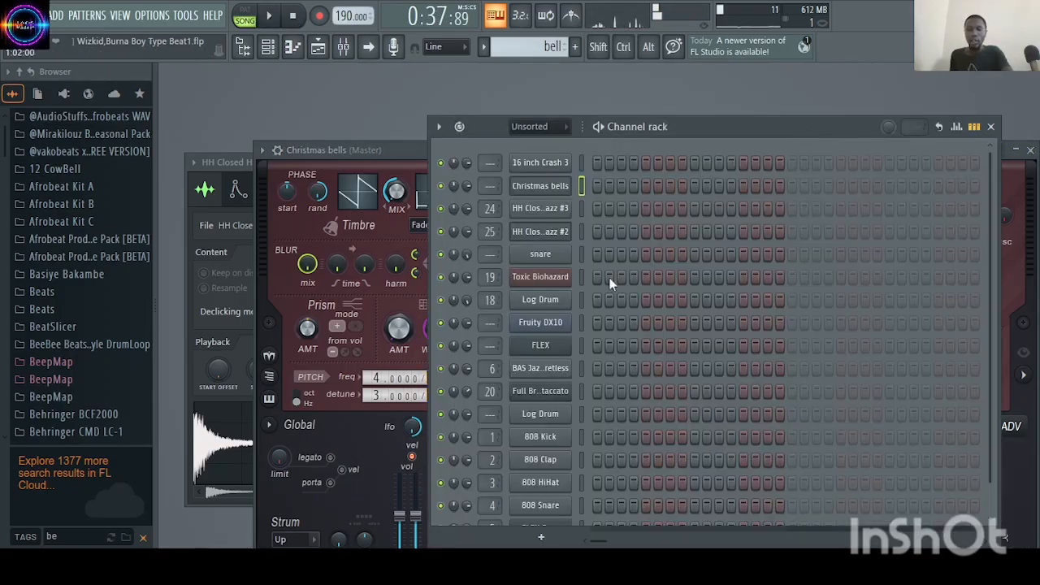
left_click(404, 149)
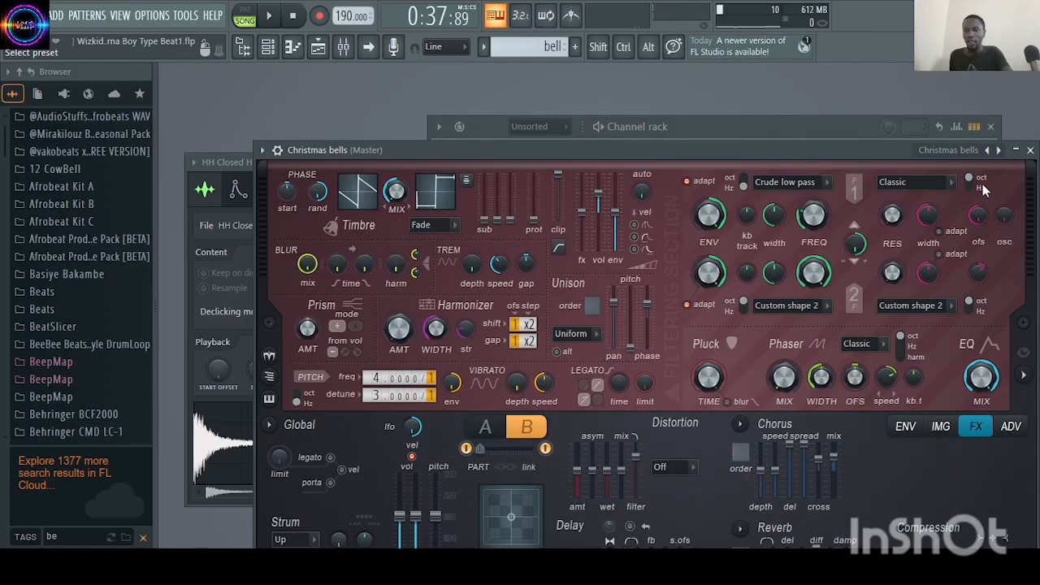
left_click(898, 219)
key("b")
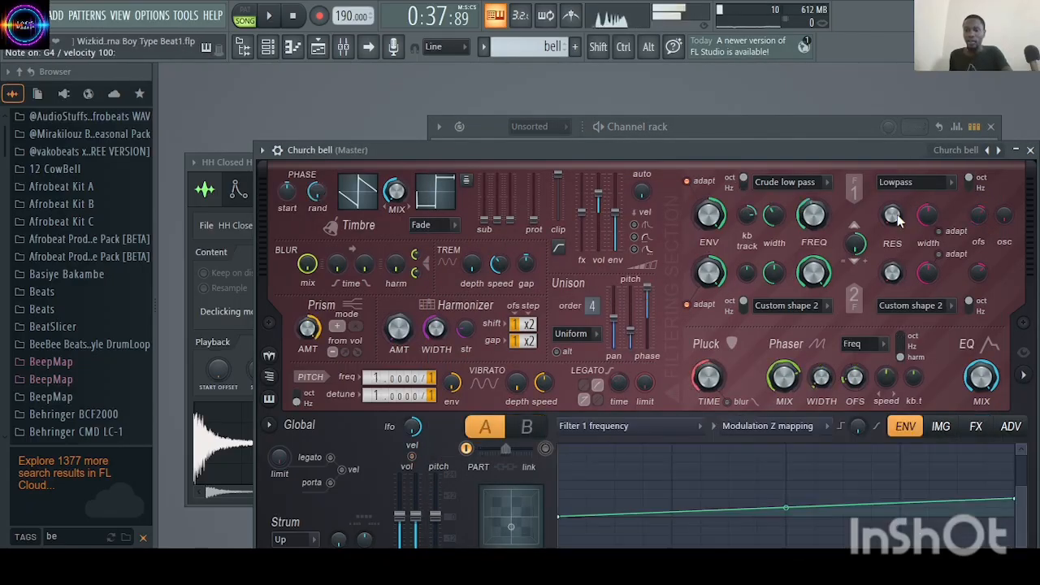
left_click(1000, 151)
key("b")
left_click(1000, 151)
key("b")
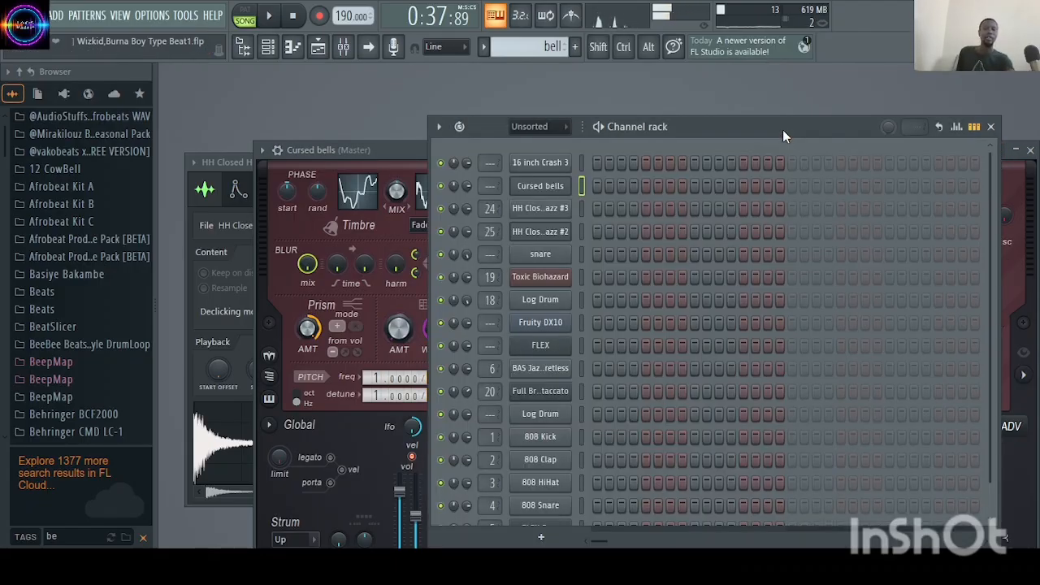
- Place a bell pattern clip on Track 14 at bar 33 during playback and extend it to four bars
left_click(784, 129)
key("space")
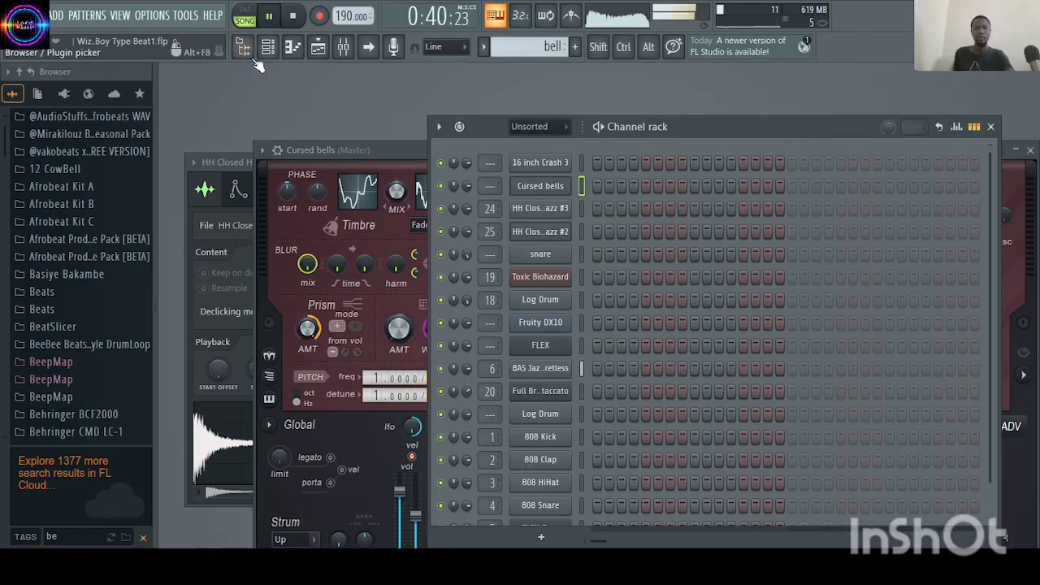
left_click(317, 50)
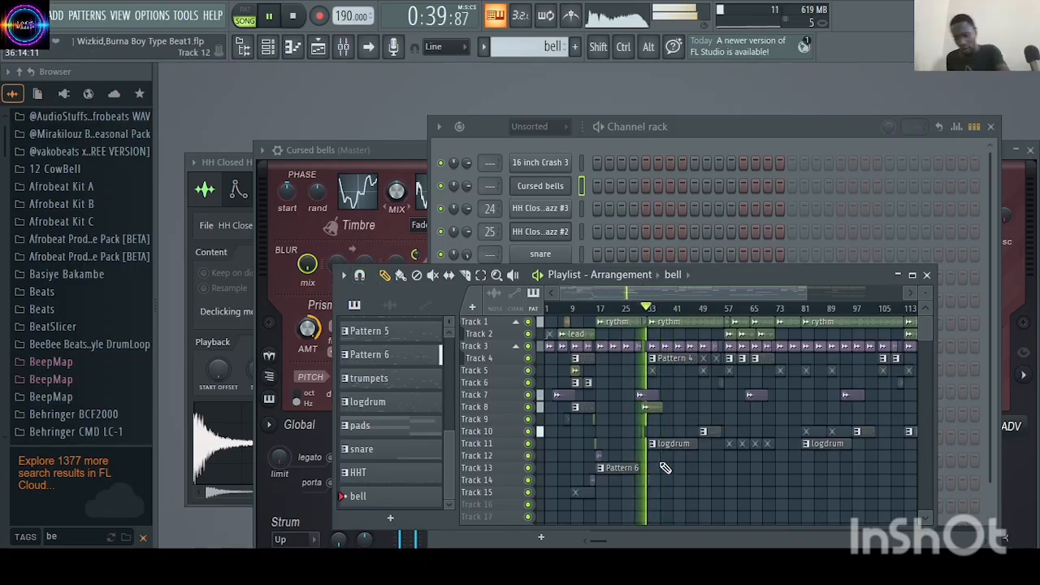
scroll(664, 465, "up", 5)
left_click(621, 480)
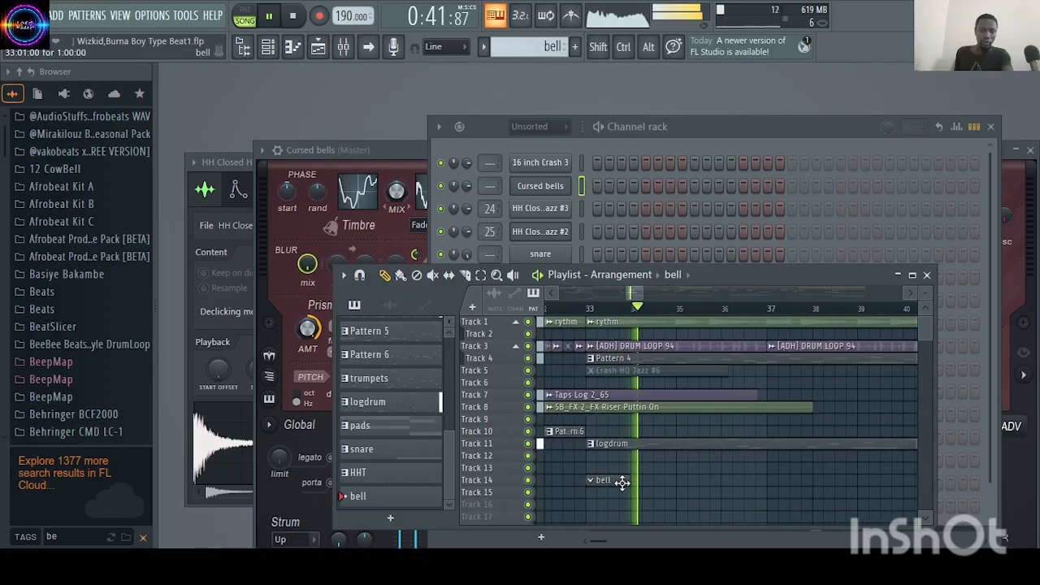
left_click_drag(632, 480, 764, 478)
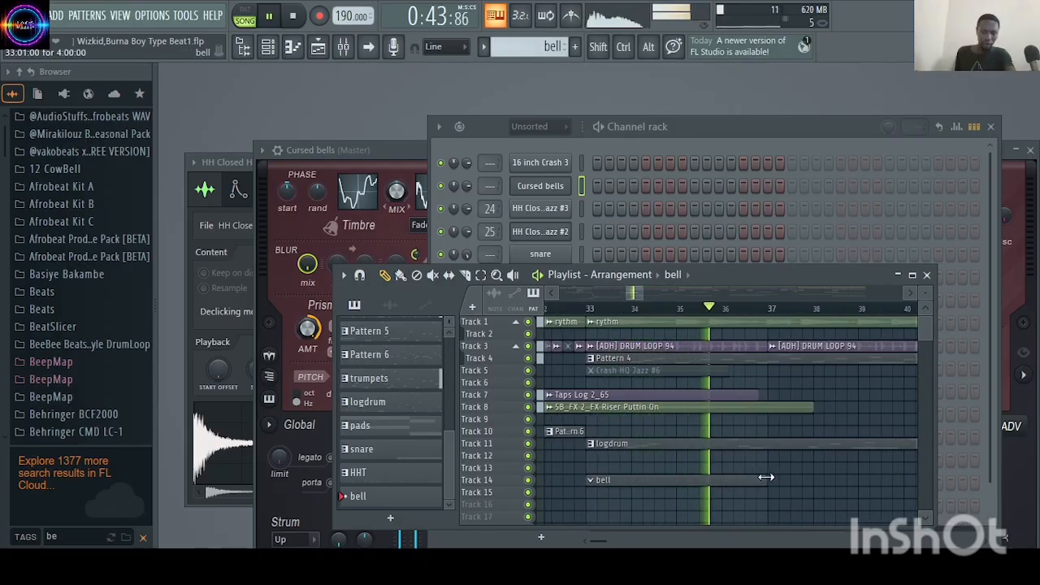
- Open the bell clip's Cursed bells notes and audition piano roll keys up to the sixth octave against the song
double_click(656, 478)
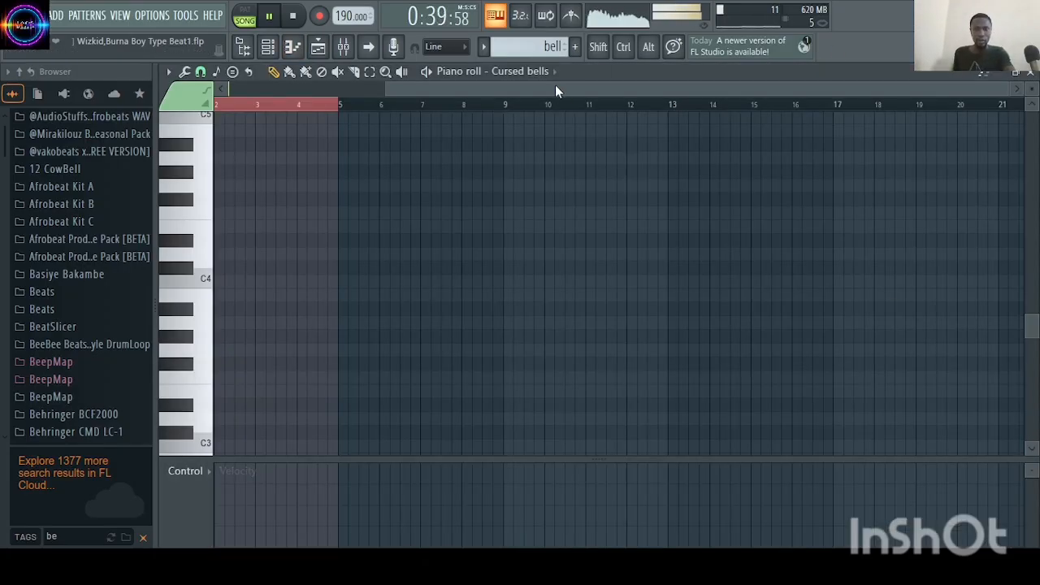
key("space")
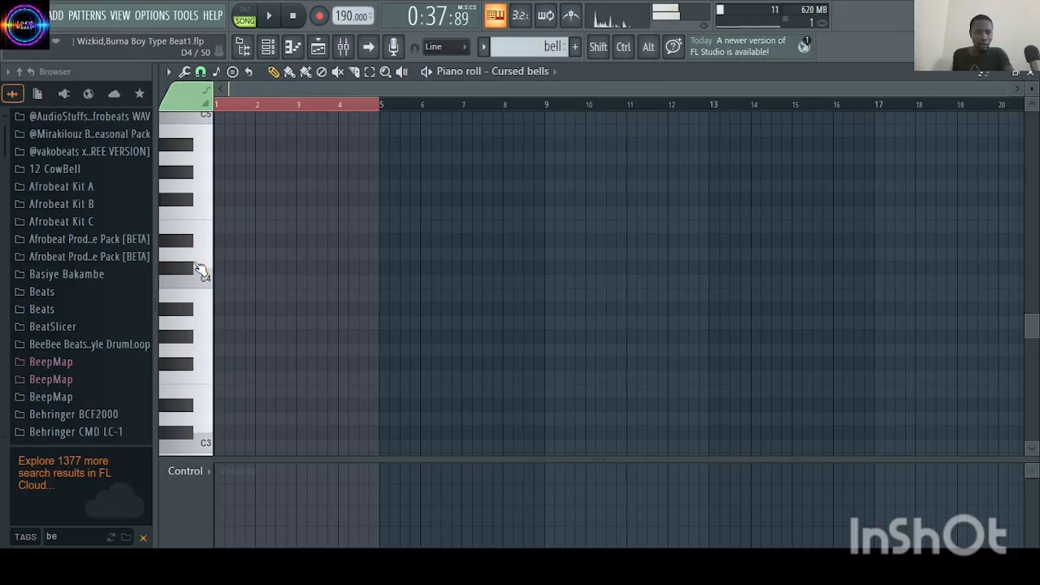
scroll(210, 204, "up", 3)
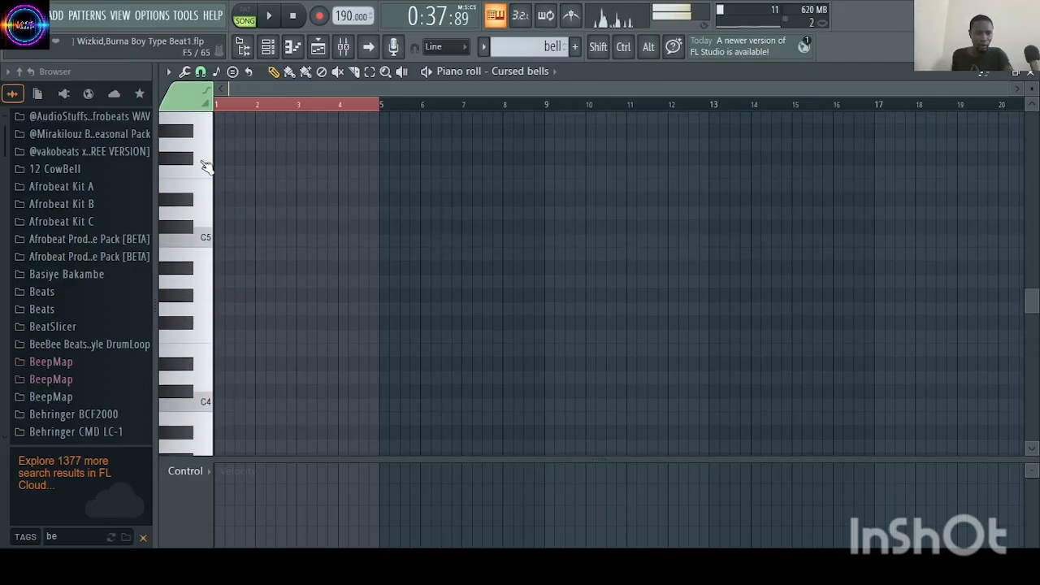
scroll(206, 159, "up", 3)
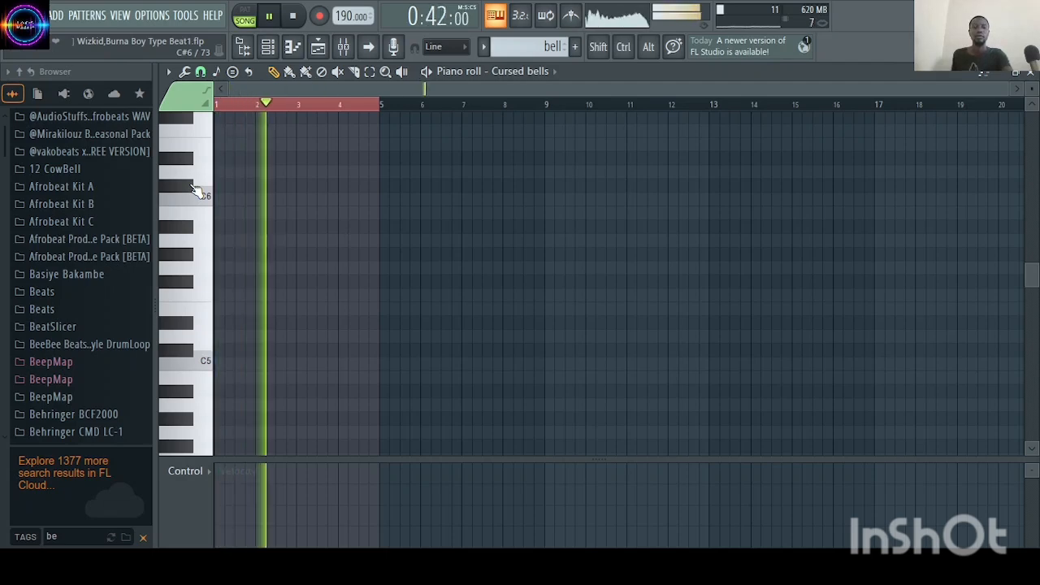
key("space")
left_click(201, 176)
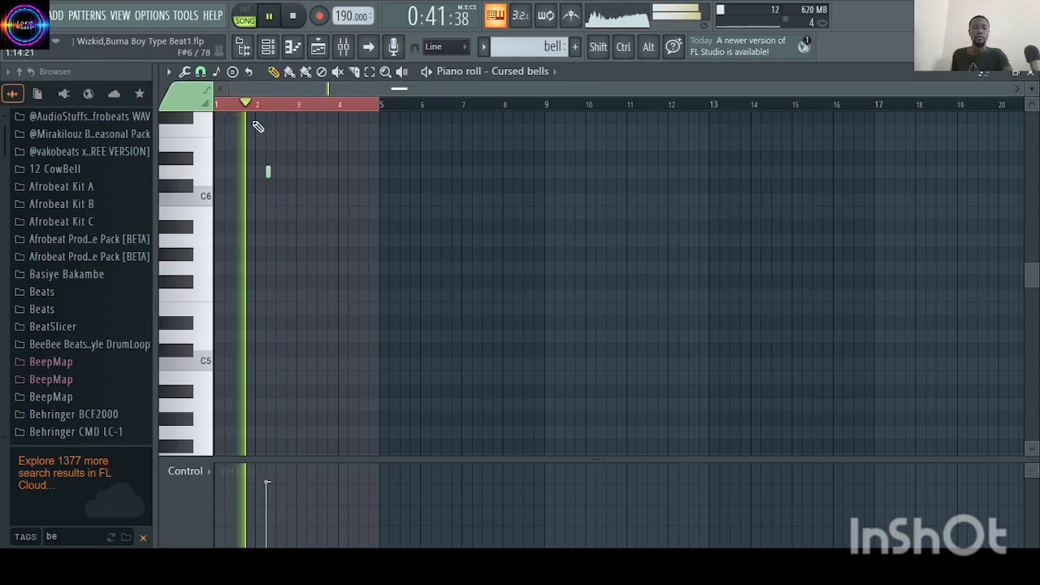
- Place a short D6 note at the start of bar 2 and a C#6 note on step 5 of the same bar
left_click_drag(270, 178, 265, 174)
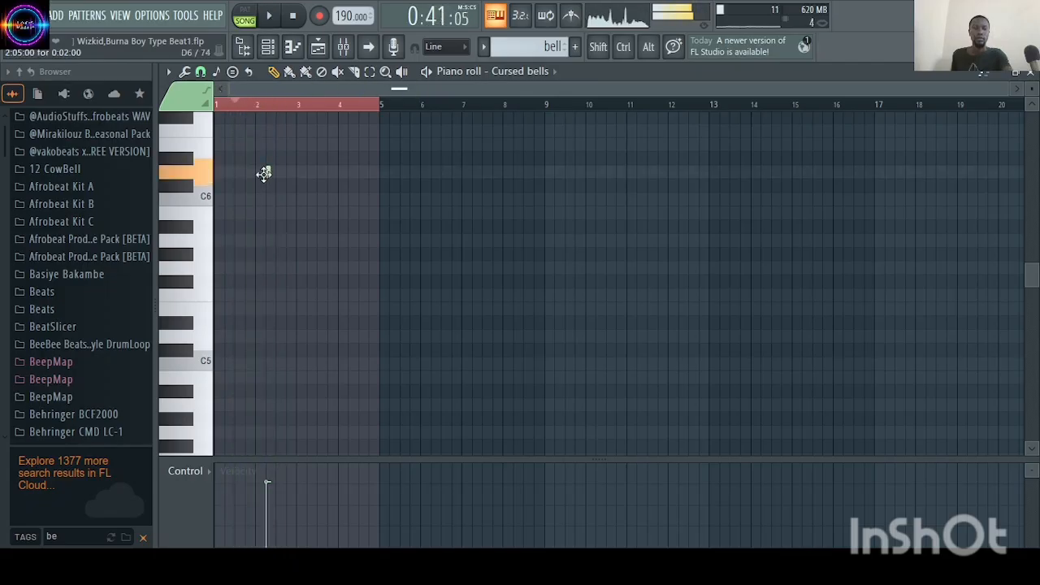
key("space")
left_click(265, 185)
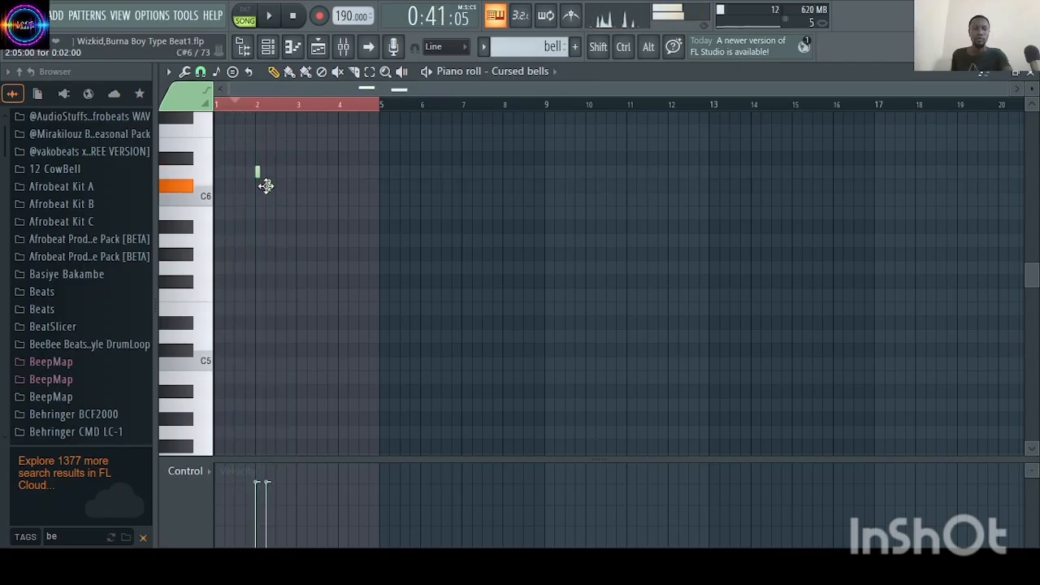
key("space")
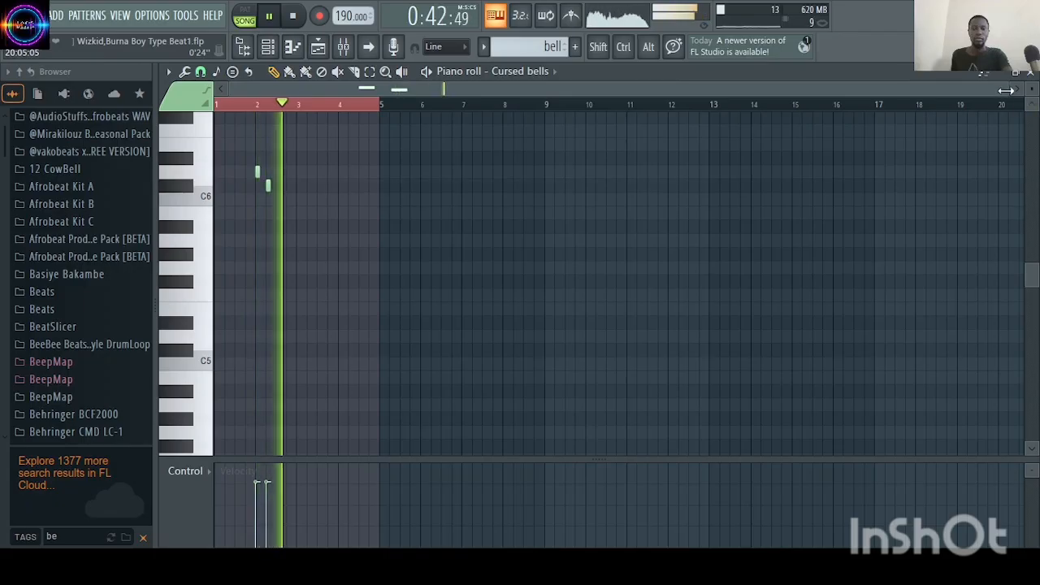
- Move the C#6 bell note to the middle of bar 2, checking its timing against playback
key("space")
left_click_drag(1010, 89, 891, 98)
key("space")
key("space")
key("space")
left_click_drag(419, 185, 461, 189)
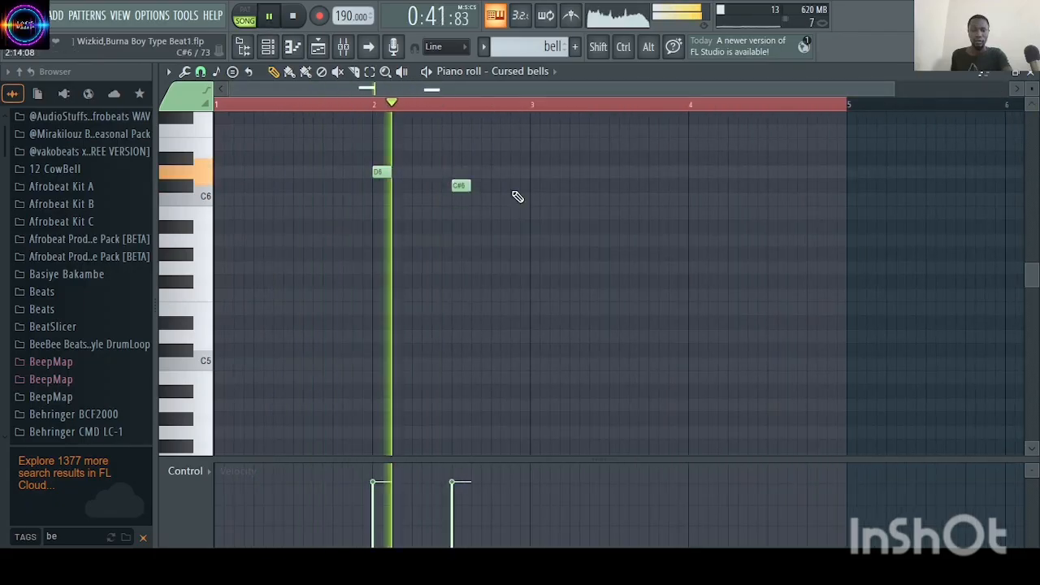
- Add an F#5 bell note at the start of bar 3 and a G#5 note on step 15, checking them during playback
key("space")
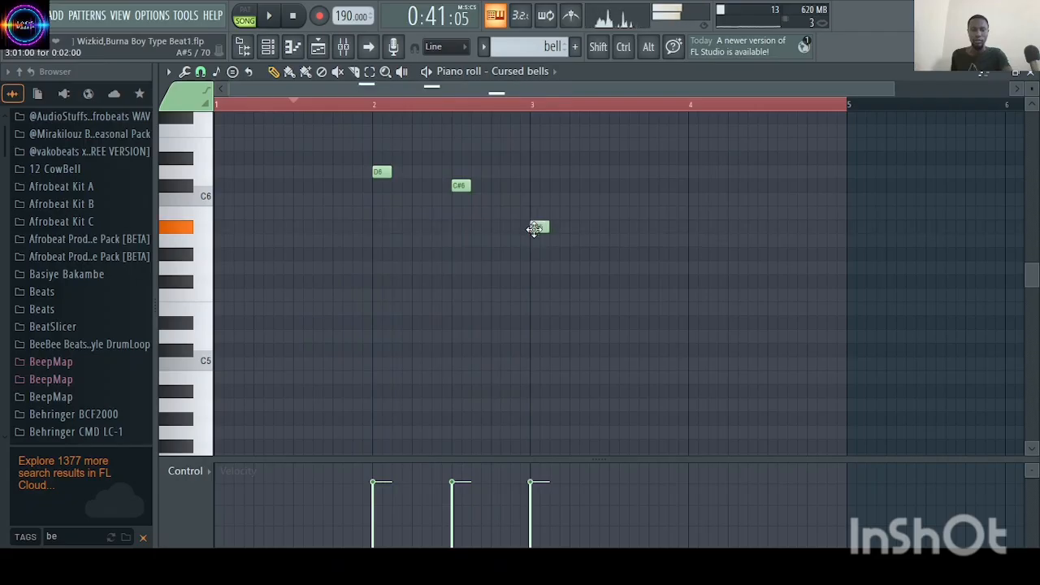
key("space")
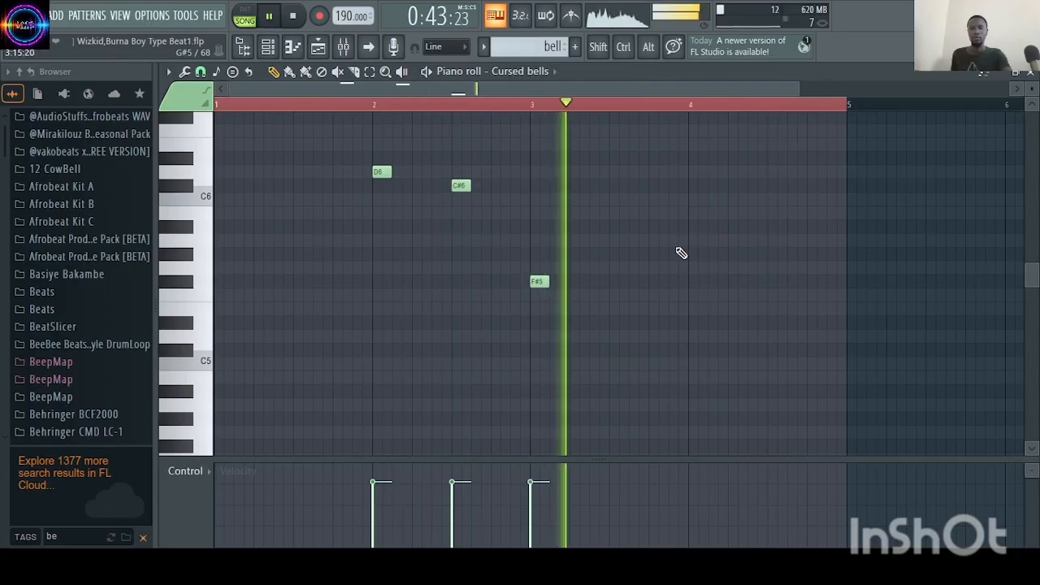
key("space")
mouse_move(668, 242)
left_mouse_down()
mouse_move(663, 262)
mouse_move(672, 261)
left_mouse_up()
key("space")
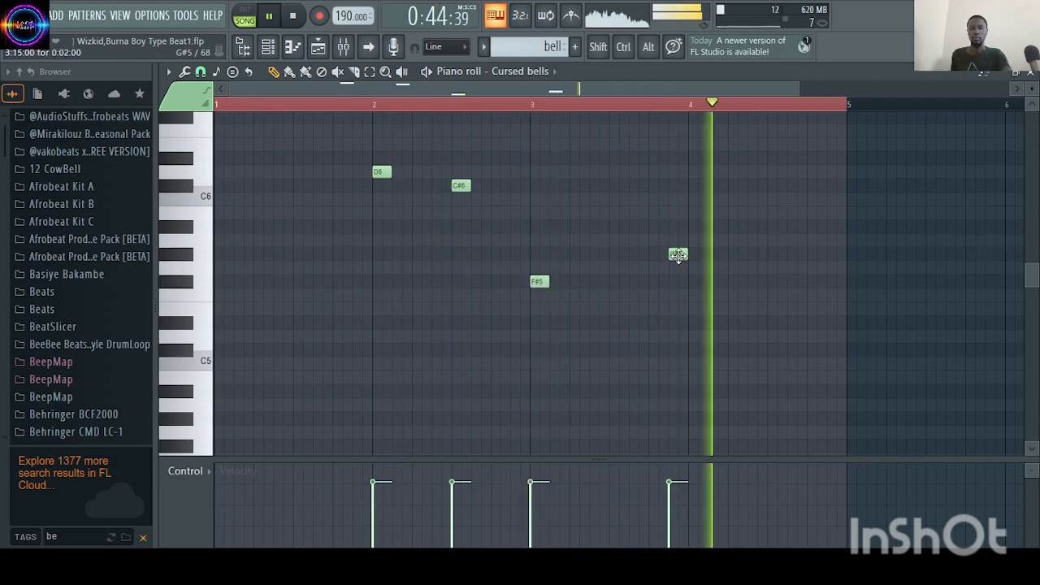
- Move the G#5 bell note to step 13 of bar 3, checking its timing against playback
key("space")
left_click_drag(677, 255, 658, 254)
key("space")
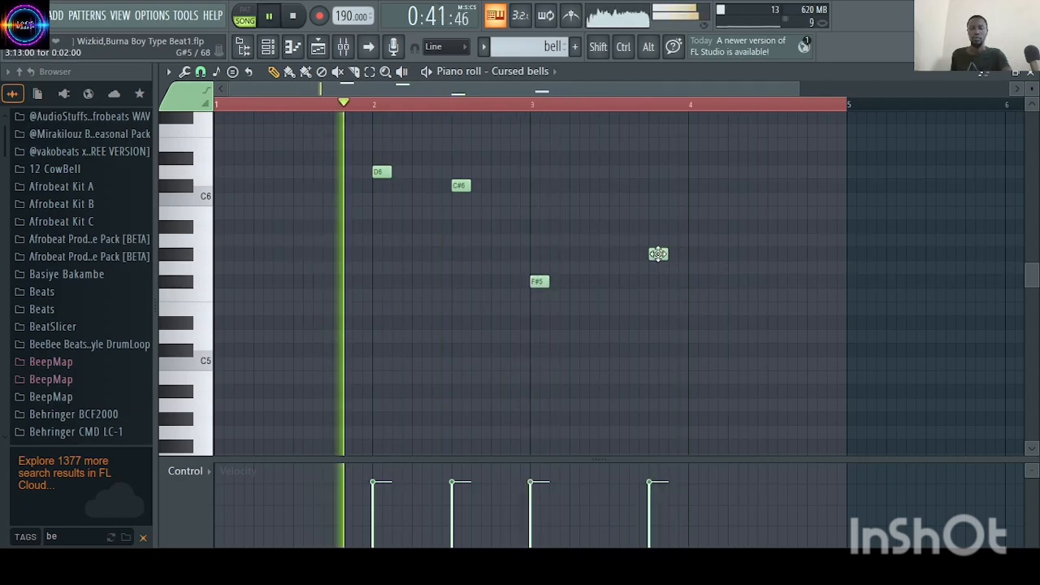
- Replace the F#5 bell note at the start of bar 3 with a C#6 note and check it during playback
right_click(536, 281)
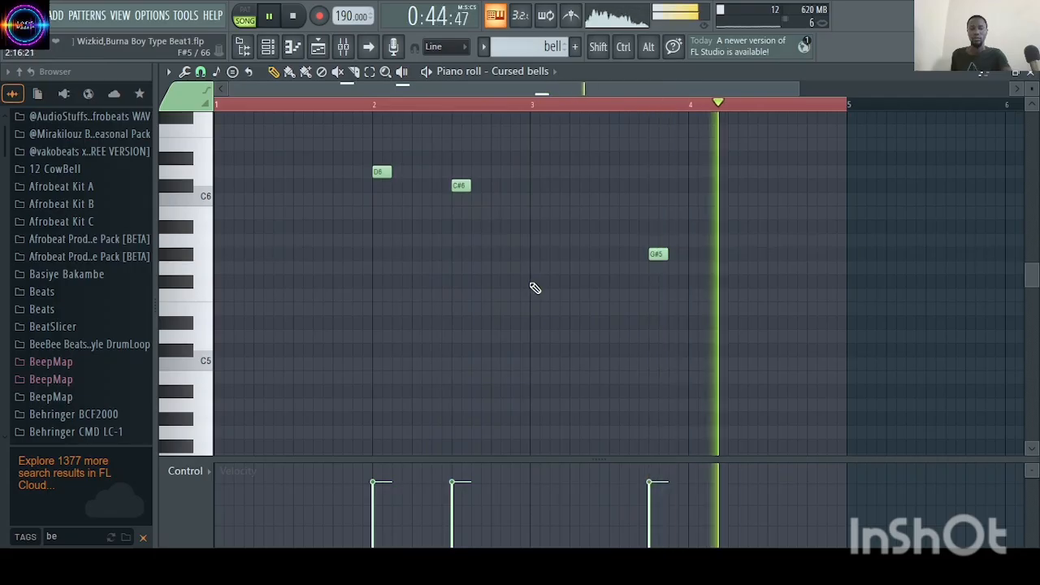
left_click(535, 283)
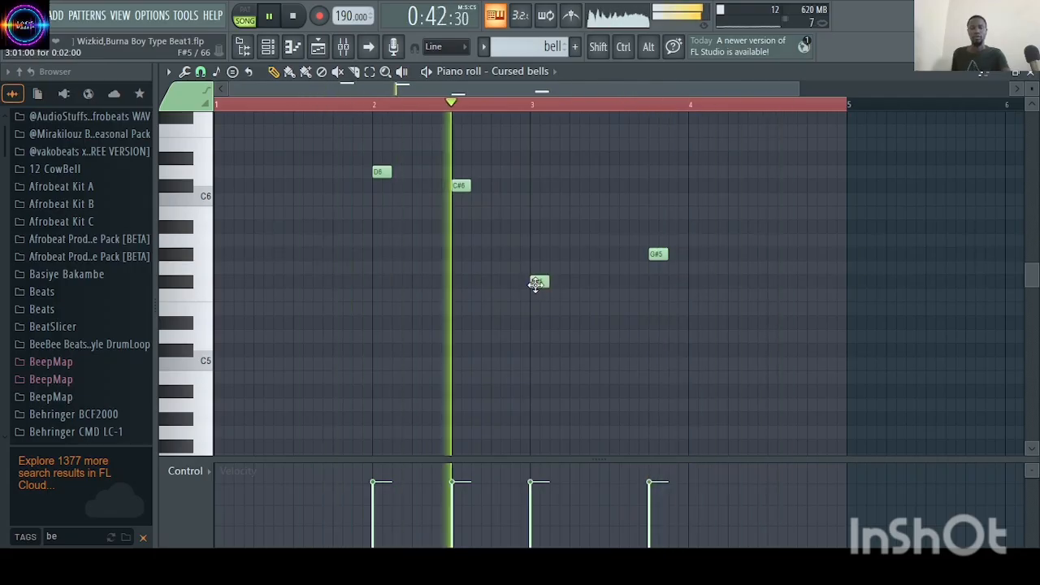
key("space")
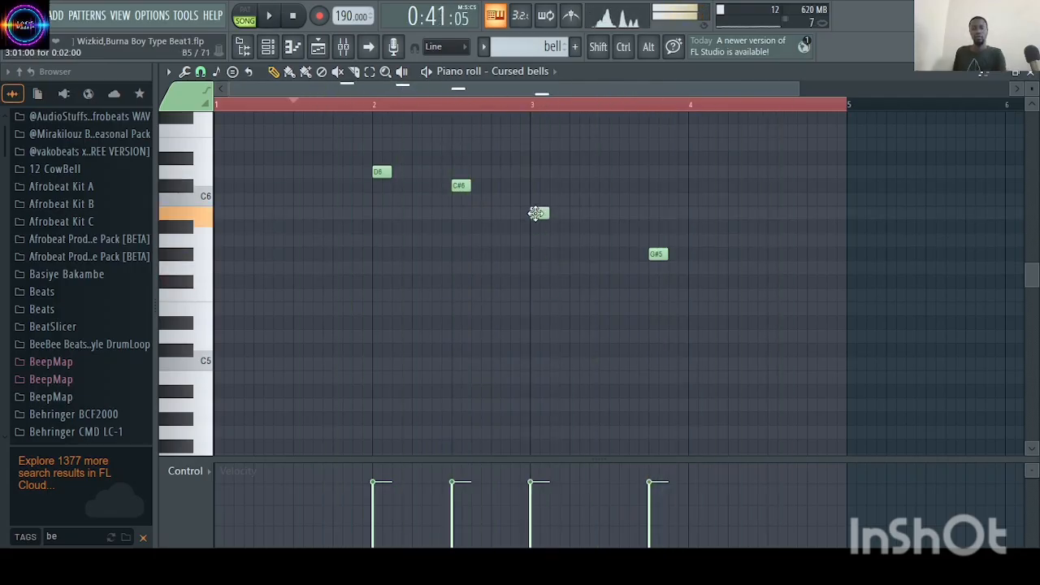
key("space")
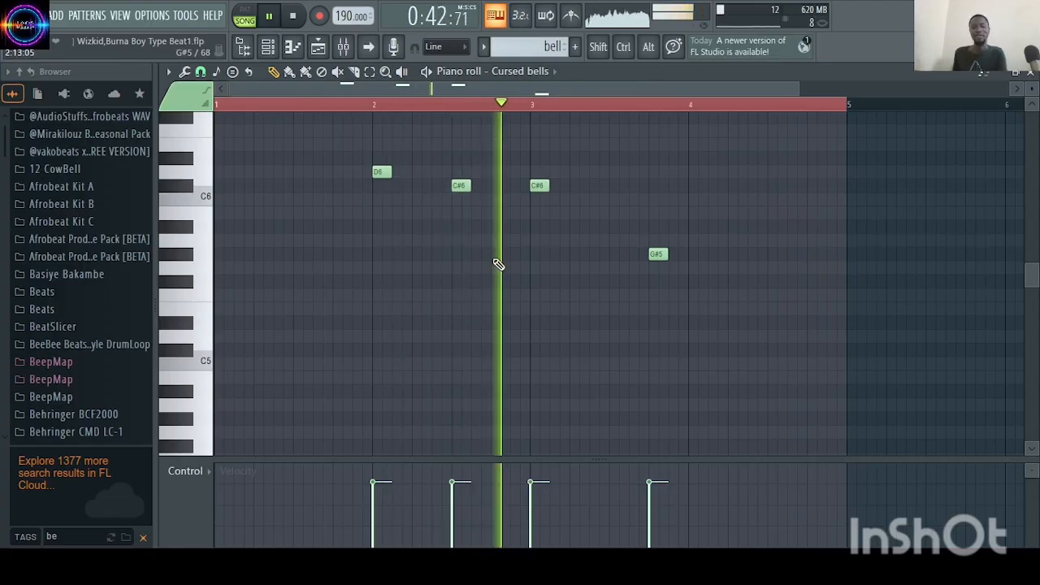
- Extend the bell clip on Track 14 to bar 41 and reopen its notes with all eight bars in view
left_click(1034, 73)
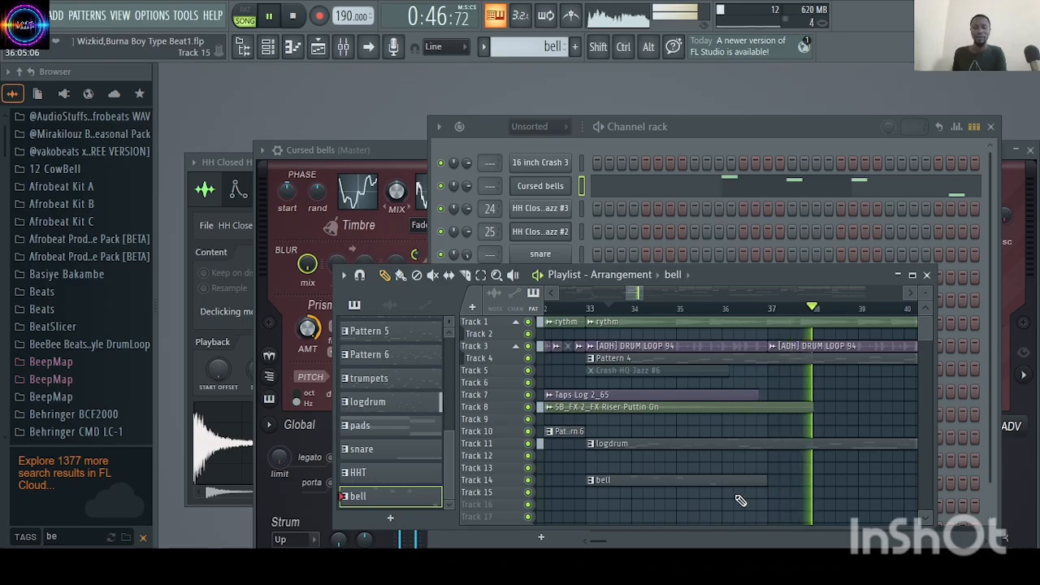
left_click_drag(766, 479, 862, 476)
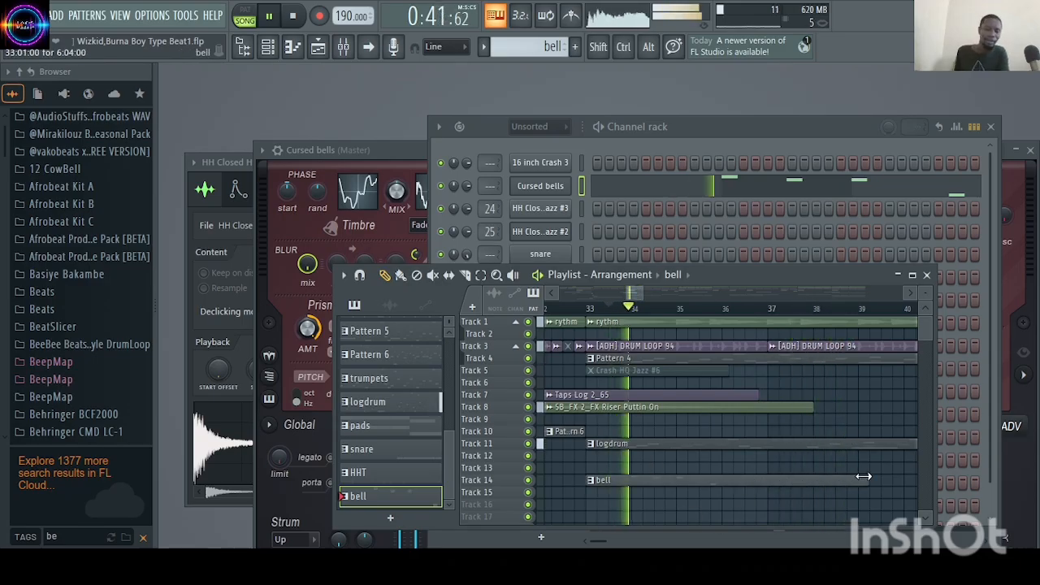
double_click(736, 484)
left_click_drag(788, 90, 488, 89)
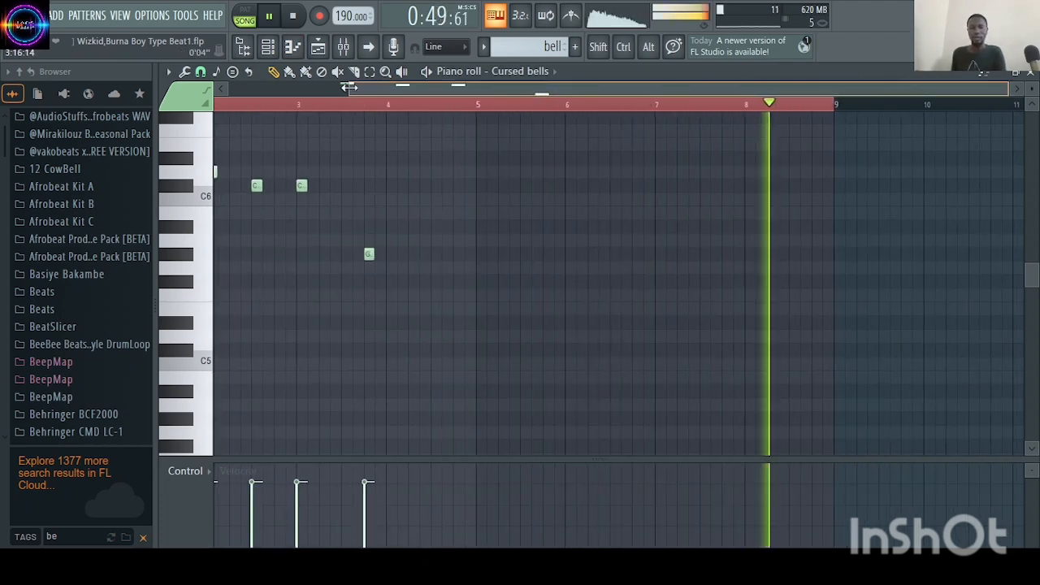
left_click_drag(350, 88, 230, 91)
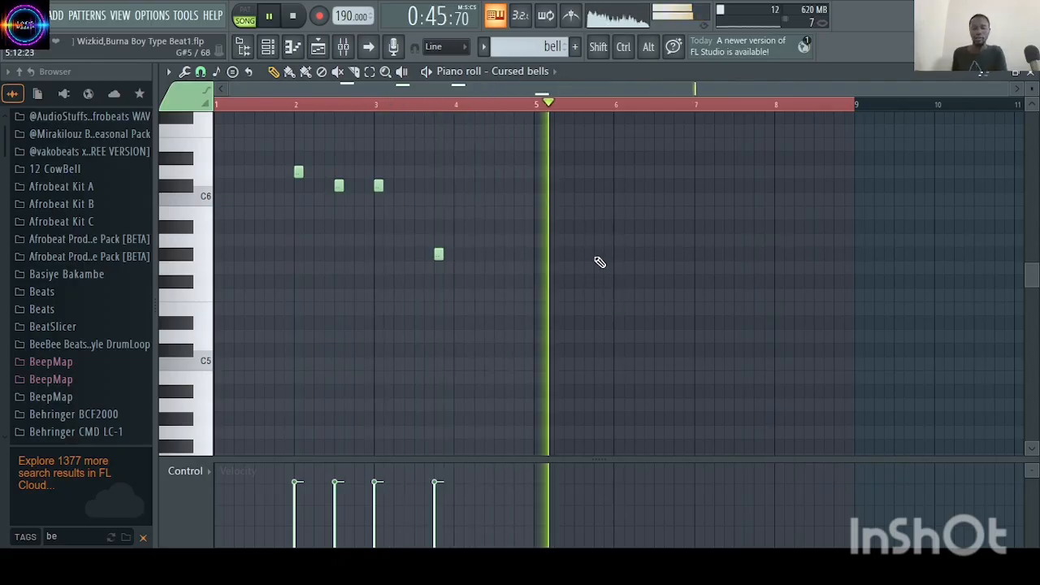
- Add an F#5 bell note at the start of bar 6 and set playback to begin just before it
key("space")
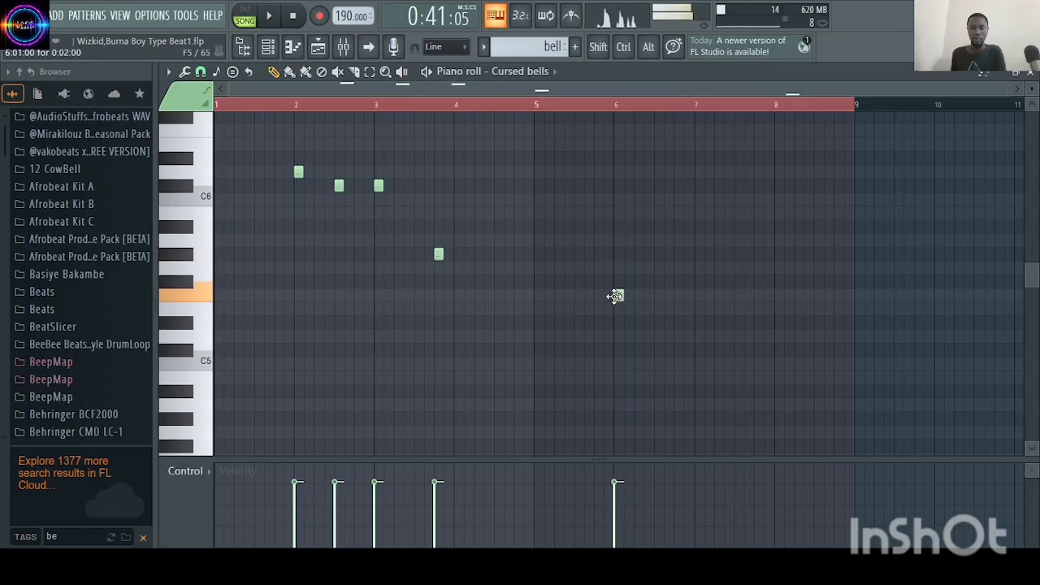
key("space")
left_click(606, 104)
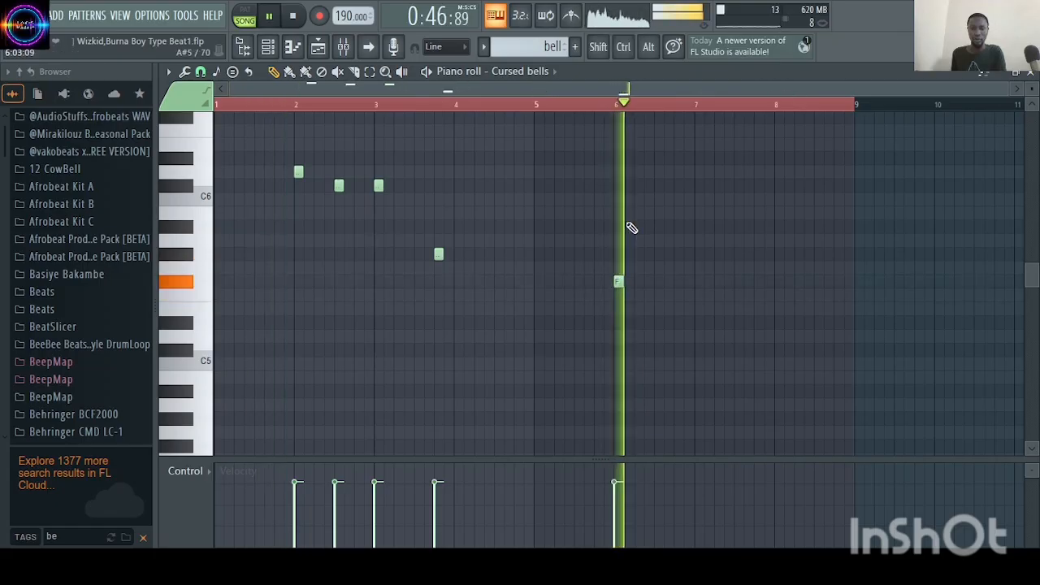
- Add a G#5 bell note on step 5 of bar 6, comparing its pitch against repeated playback
key("space")
key("space")
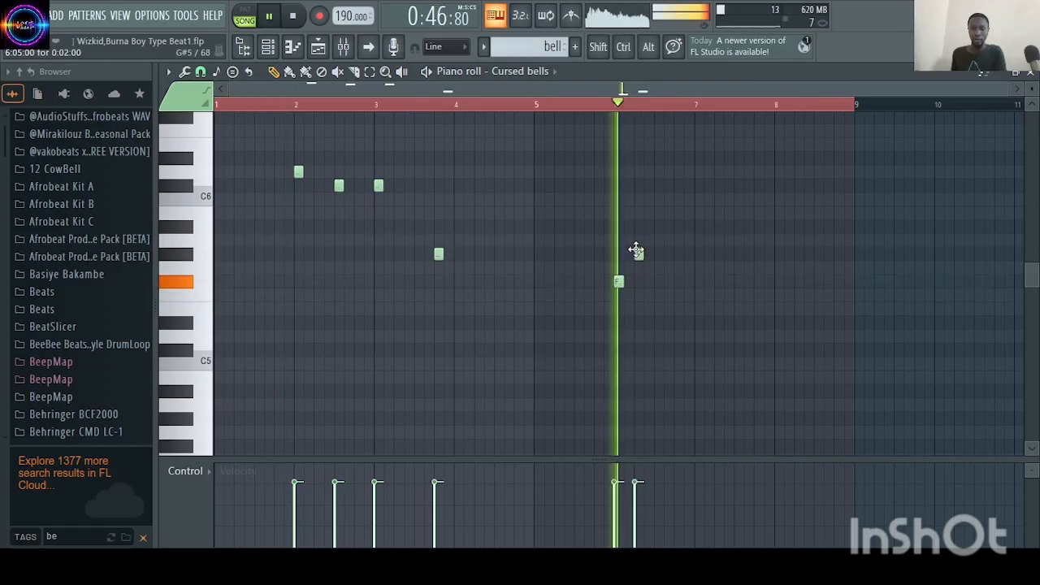
key("space")
key("space")
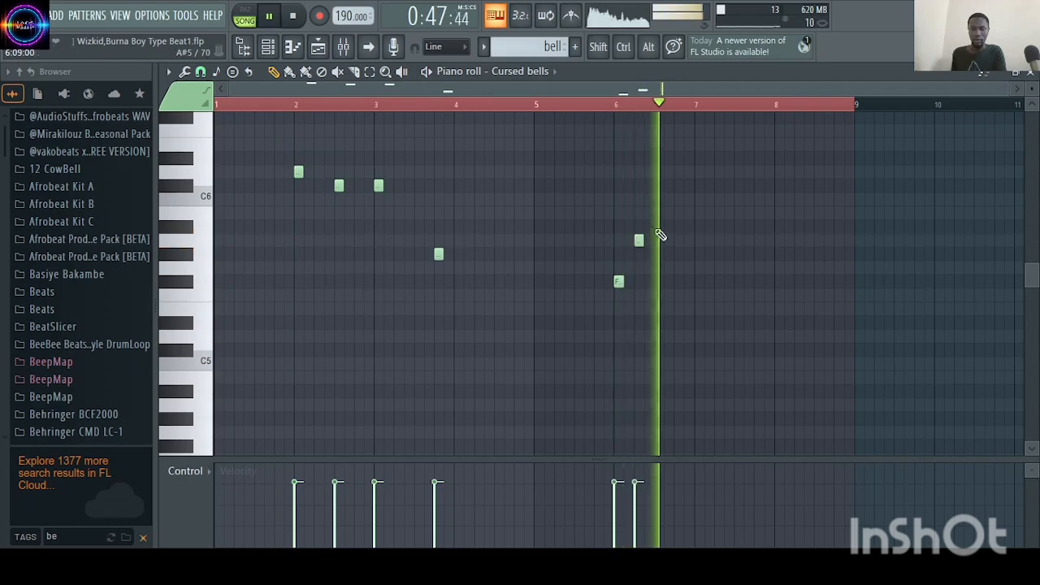
key("space")
key("space")
key("space")
key("space")
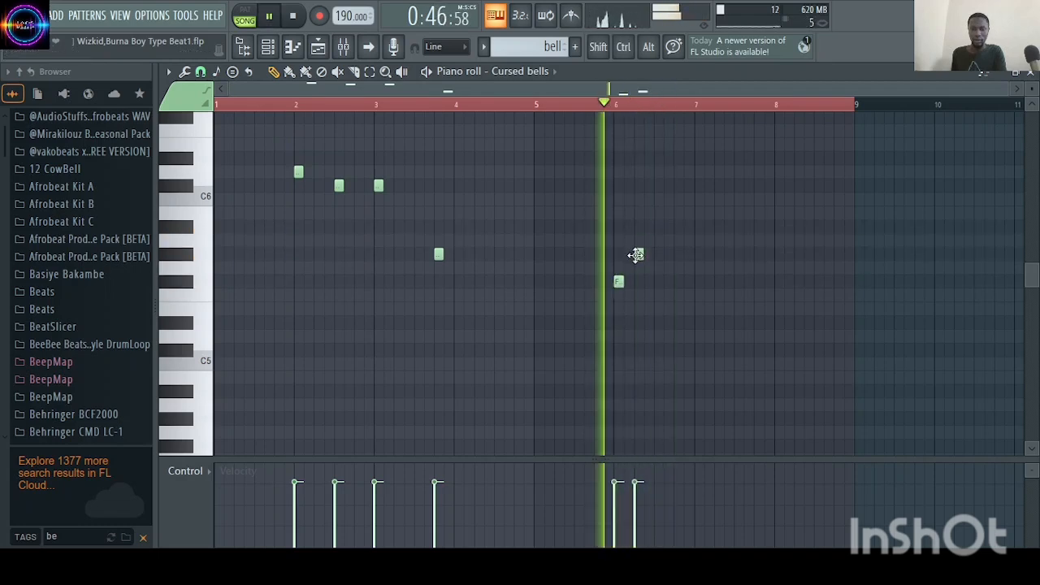
- Add a bell note on step 9 of bar 6 and set its pitch to A5, checking it during playback
left_click(658, 227)
key("space")
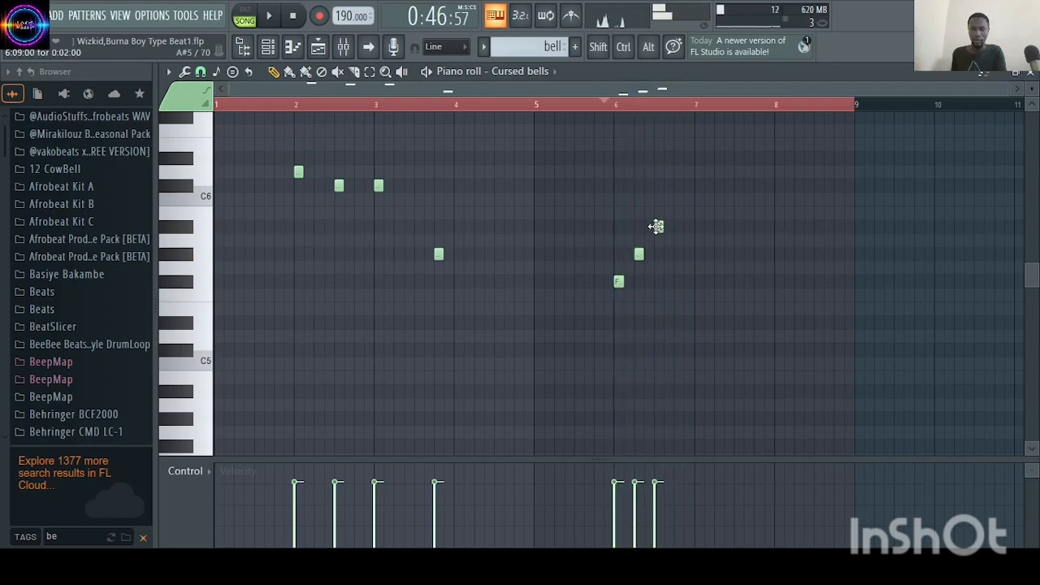
key("space")
left_click_drag(657, 227, 656, 240)
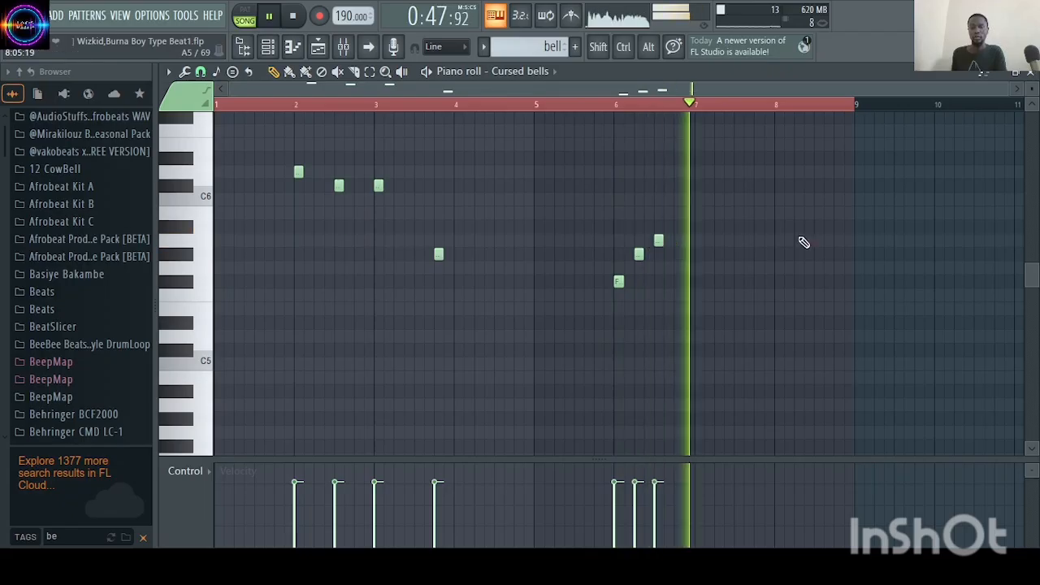
- Add an A5 bell note at the start of bar 7 and a G#5 note on step 13, checking both during playback
key("space")
left_click(699, 241)
key("space")
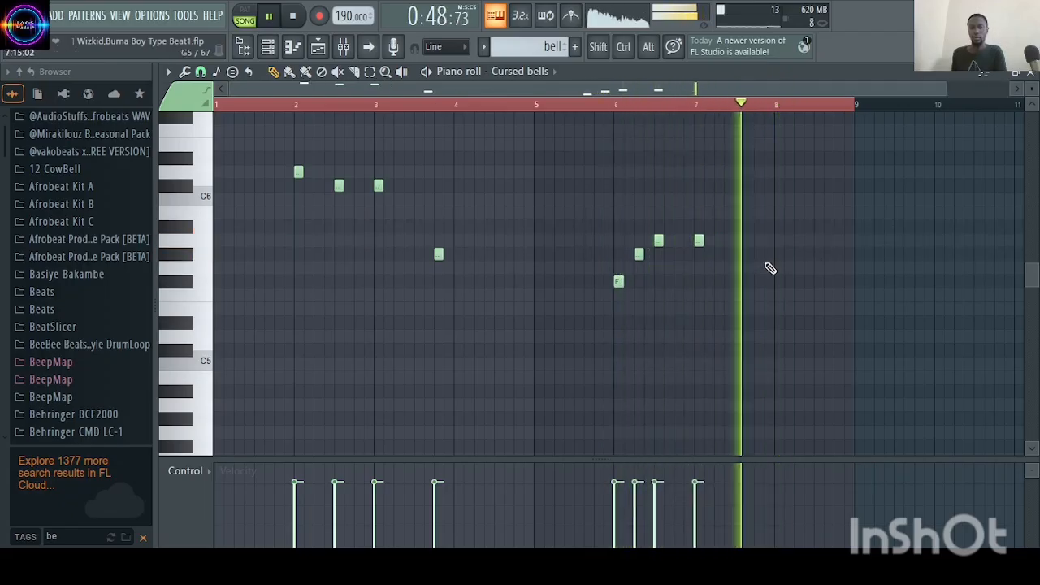
key("space")
left_click(758, 268)
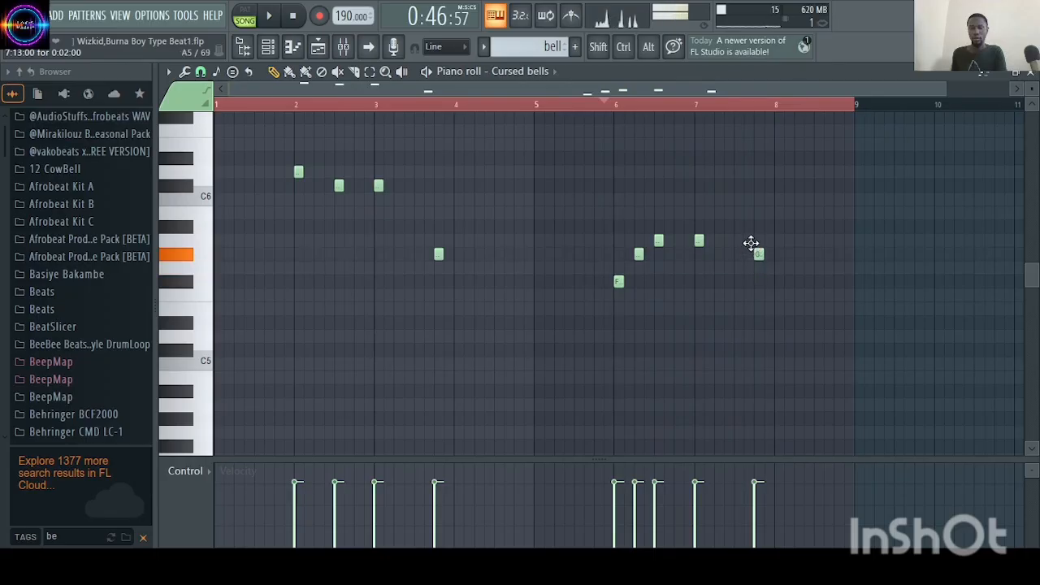
key("space")
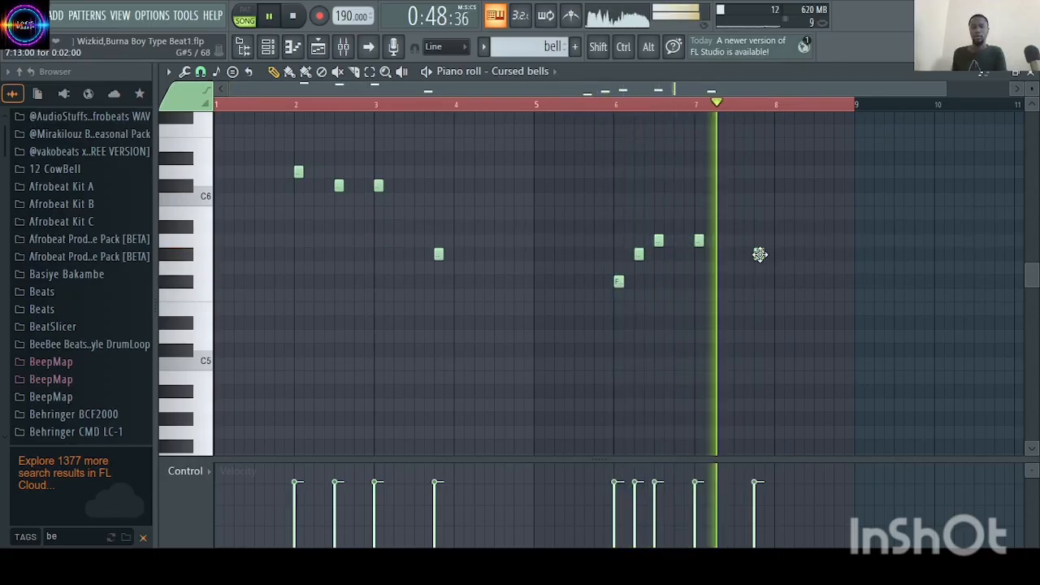
- Return to the playlist and play the arrangement from bar 33 to hear the full bell melody
left_click(1030, 75)
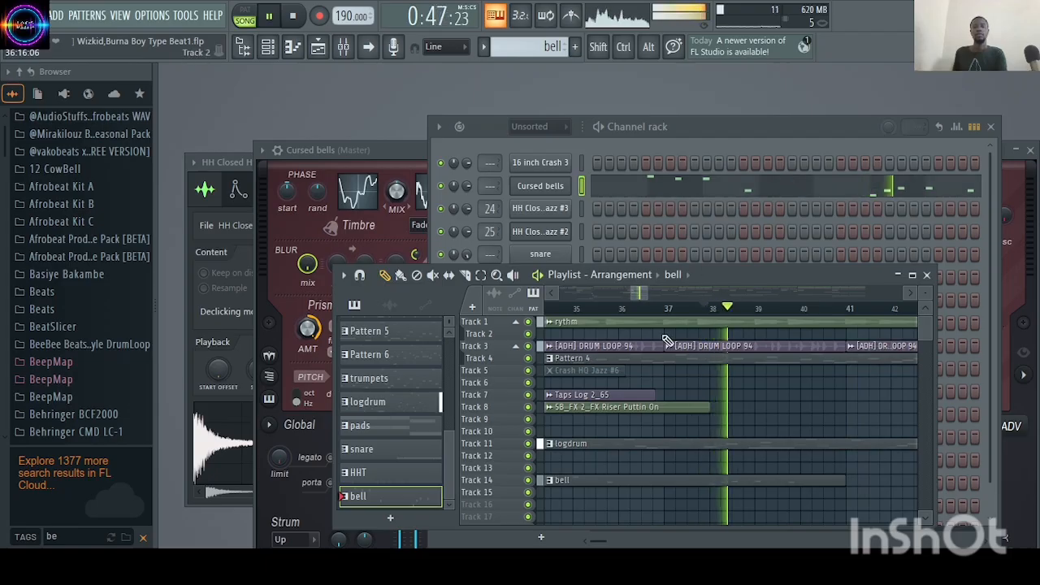
scroll(674, 309, "down", 2)
left_click(683, 309)
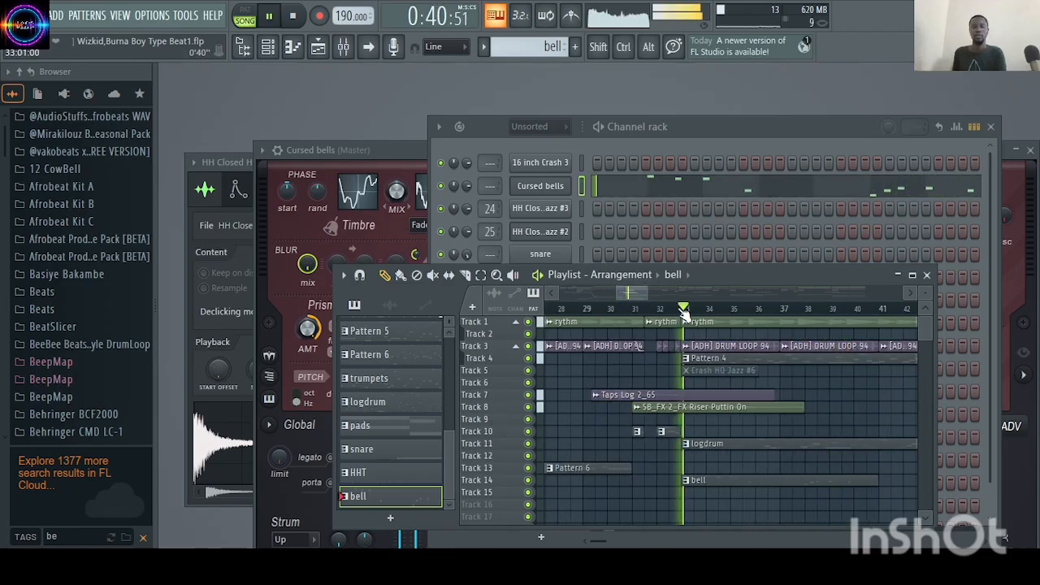
- Route the Cursed bells channel to mixer insert 26 and lower that insert's volume
left_click(544, 188)
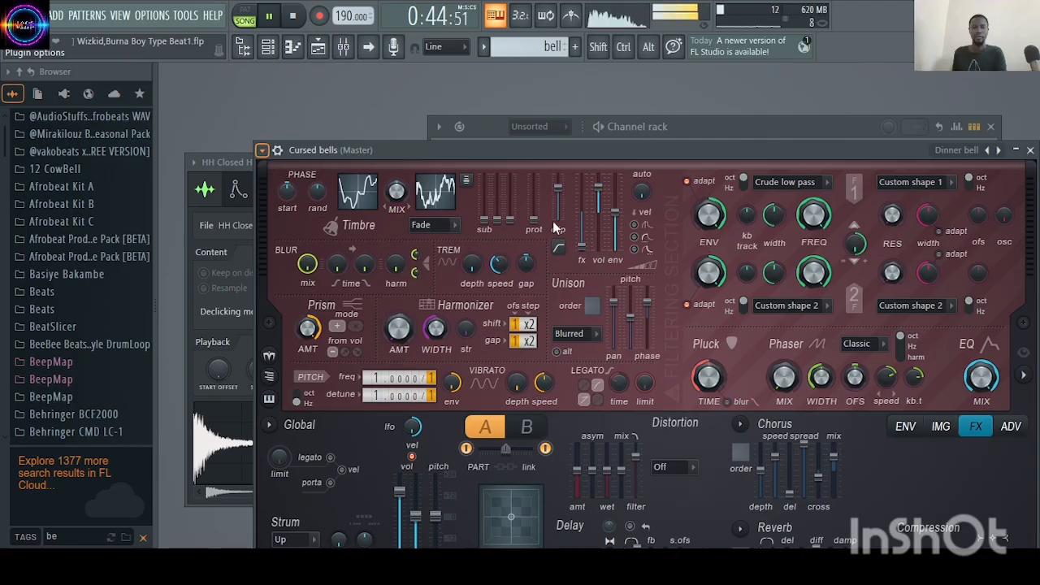
key("F9")
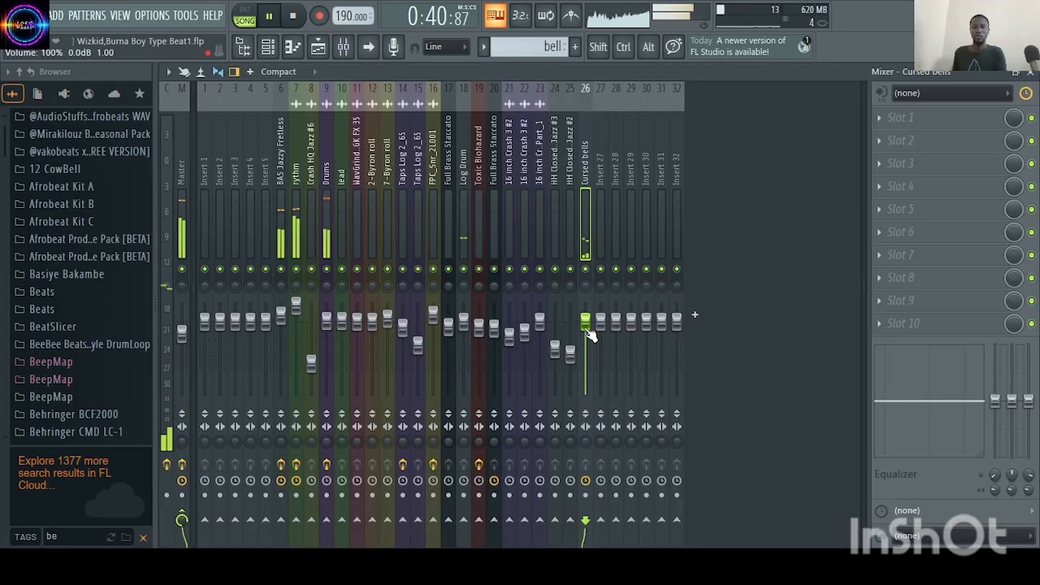
left_click_drag(584, 326, 585, 343)
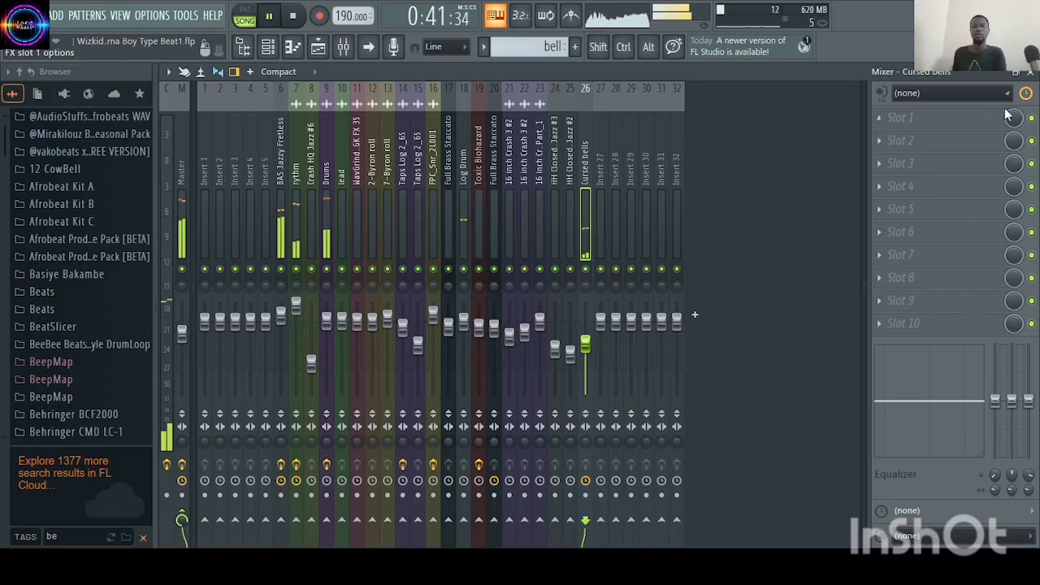
left_click(1032, 72)
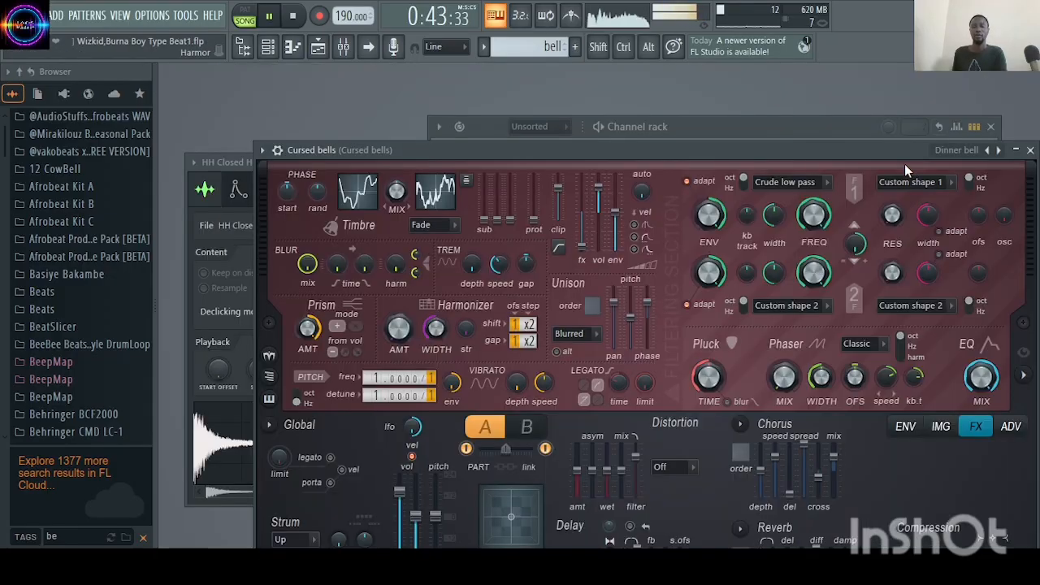
- Bring the playlist back into view and replay the song from bar 33 to judge the bell's level in the mix
left_click(774, 140)
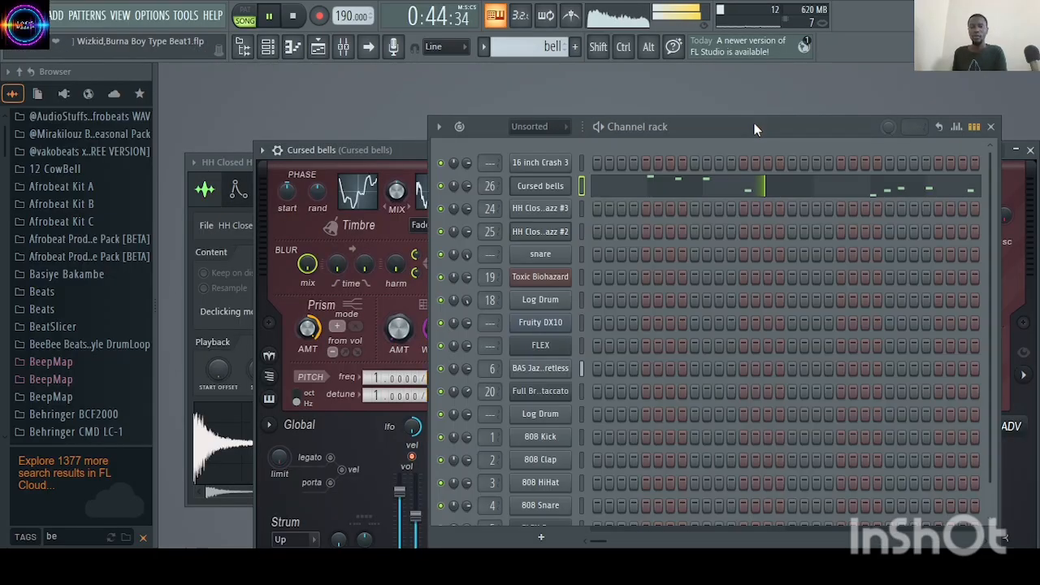
left_click(317, 49)
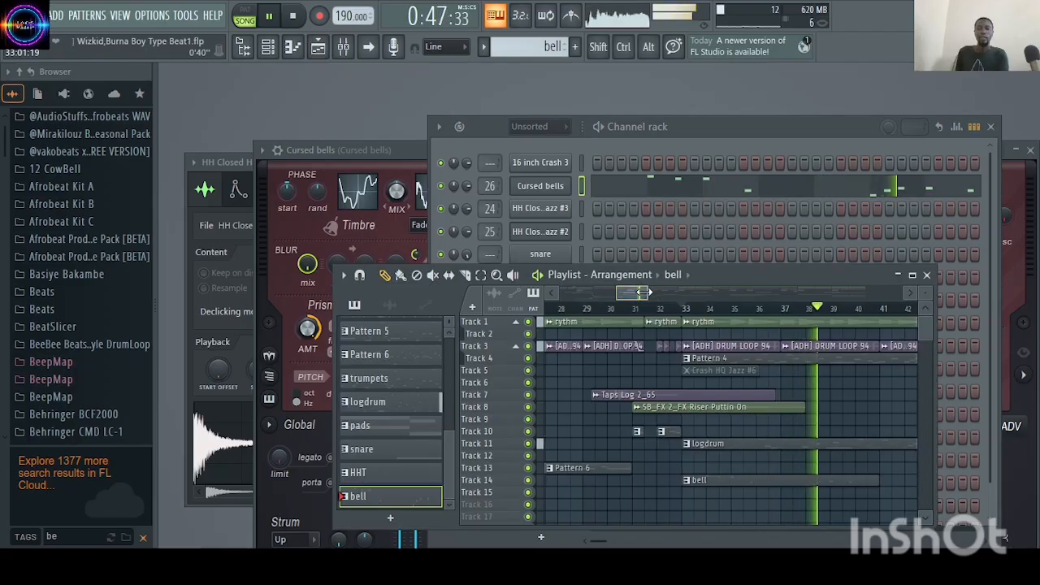
left_click_drag(643, 292, 672, 291)
left_click_drag(779, 274, 785, 202)
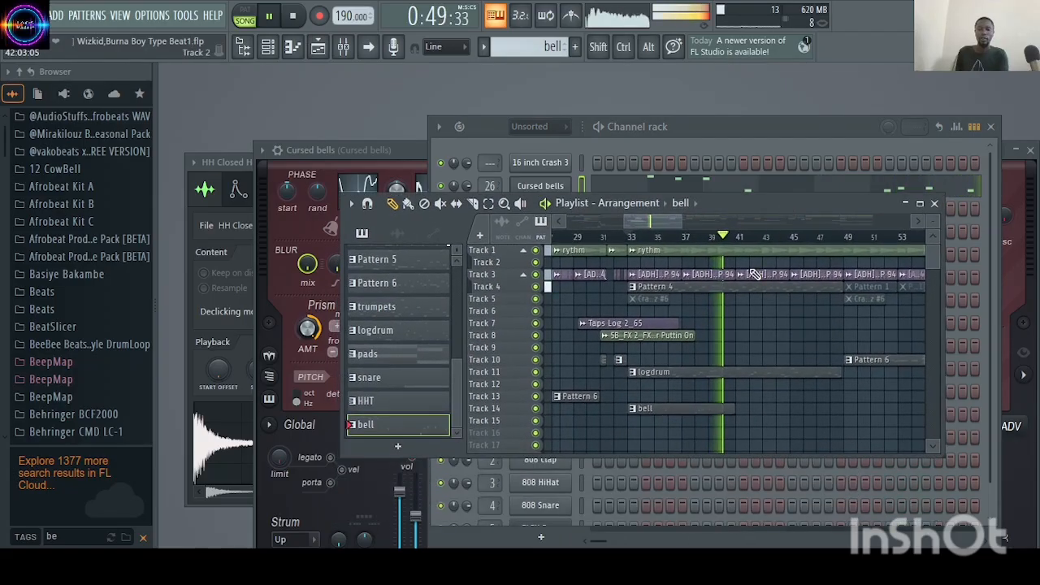
left_click(620, 237)
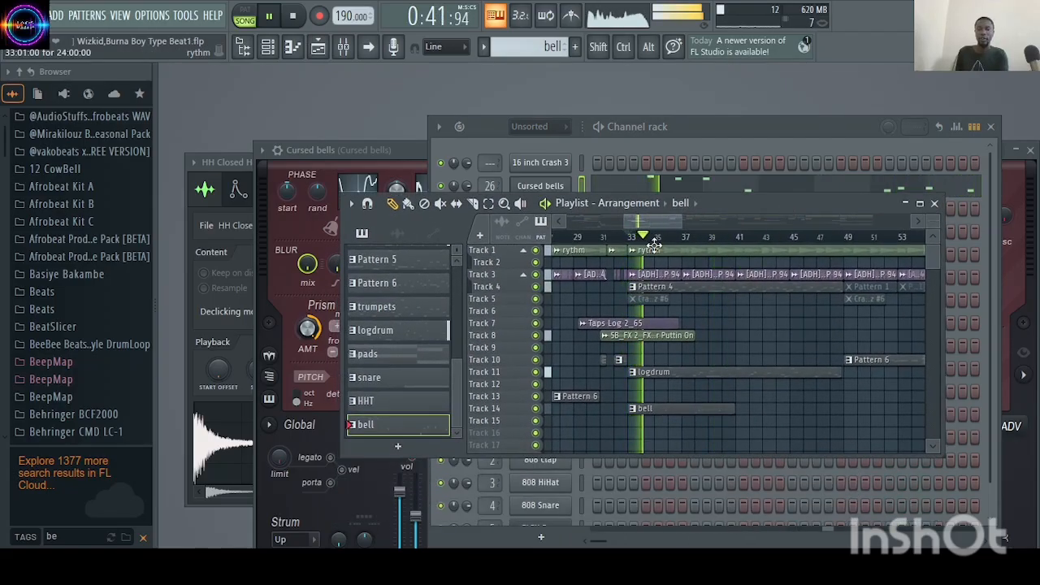
left_click(618, 236)
left_click(619, 221)
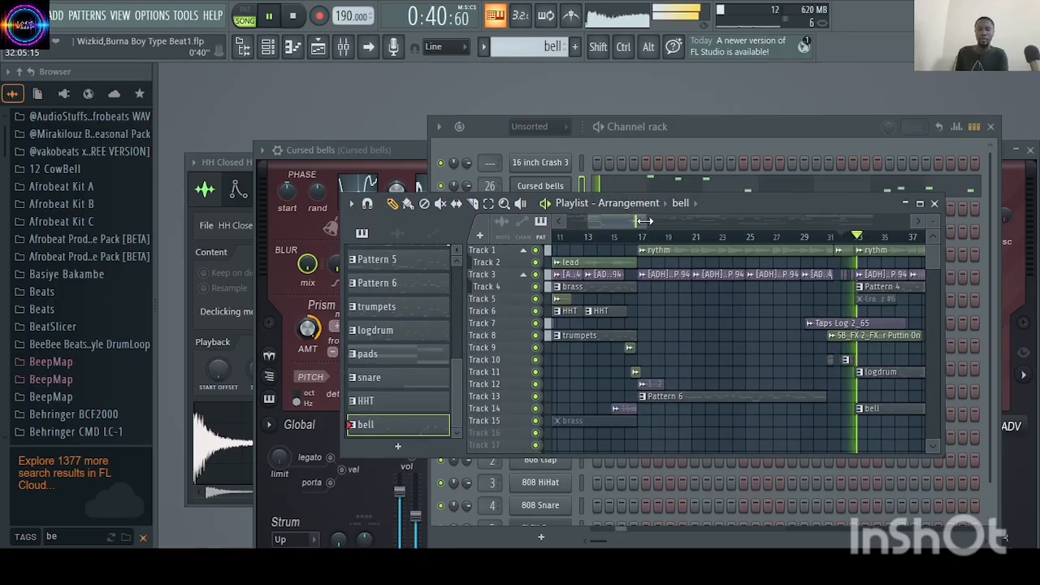
- Review the wider arrangement around the bell clip, listening from about bar 40 and about bar 34, and stop playback
left_click_drag(644, 221, 729, 221)
scroll(715, 325, "down", 5)
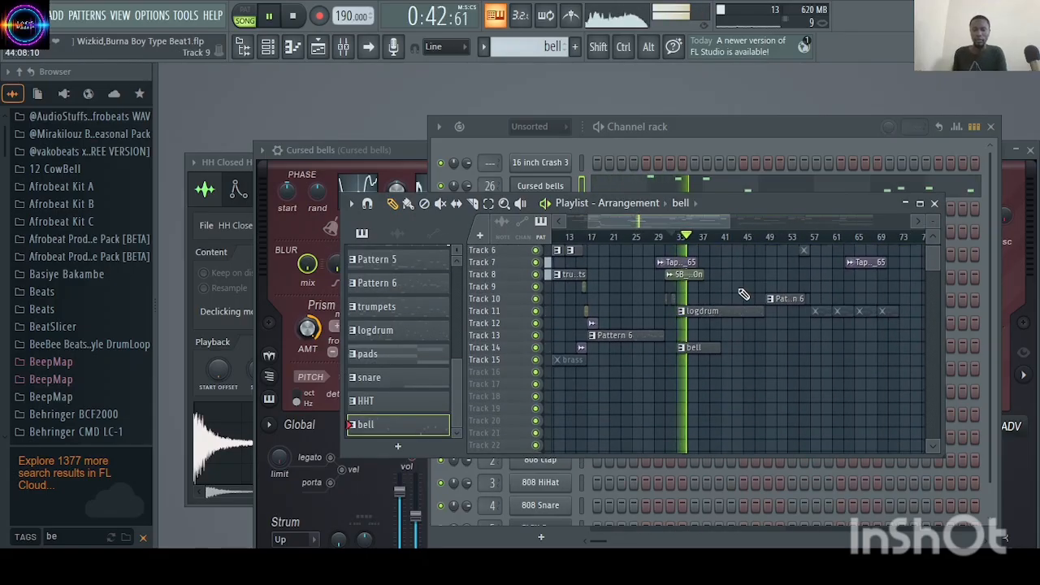
scroll(740, 288, "up", 3)
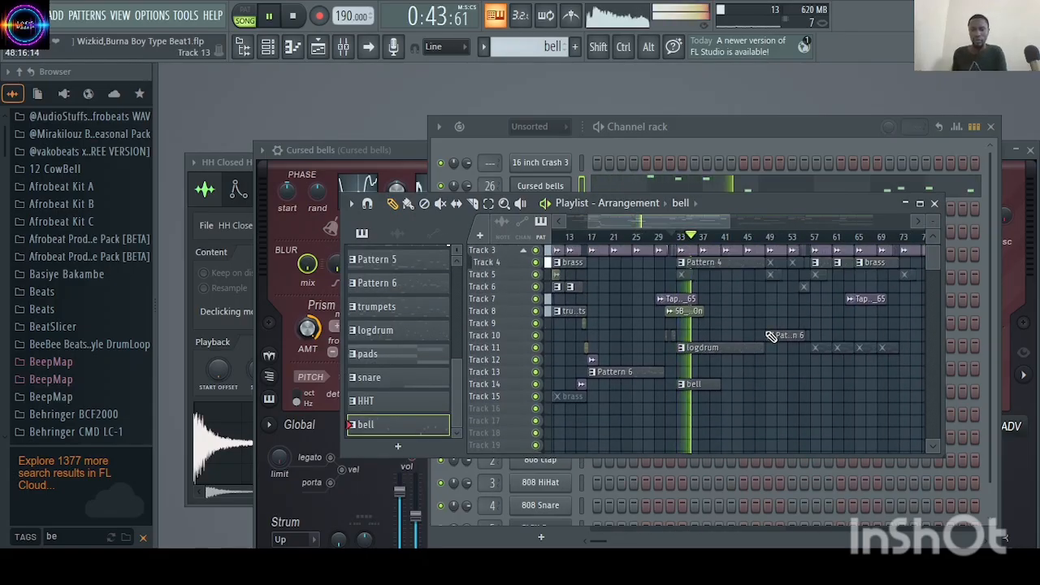
left_click(723, 241)
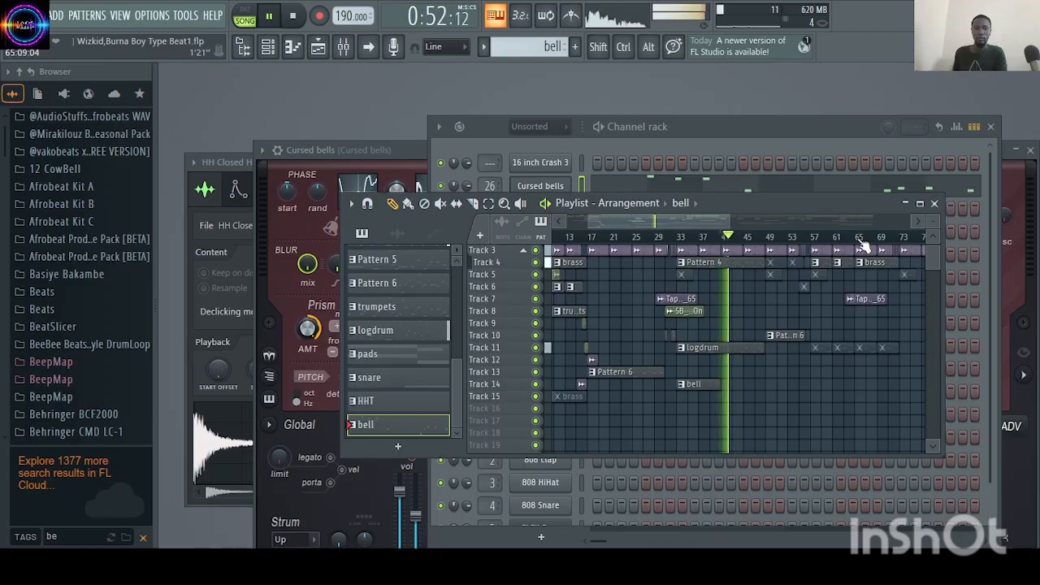
left_click(689, 237)
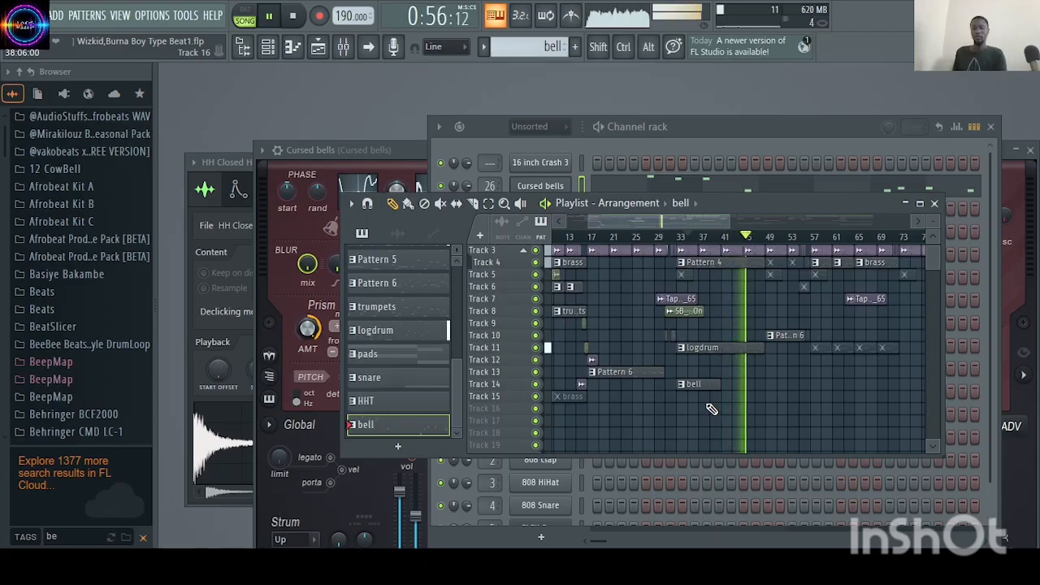
key("space")
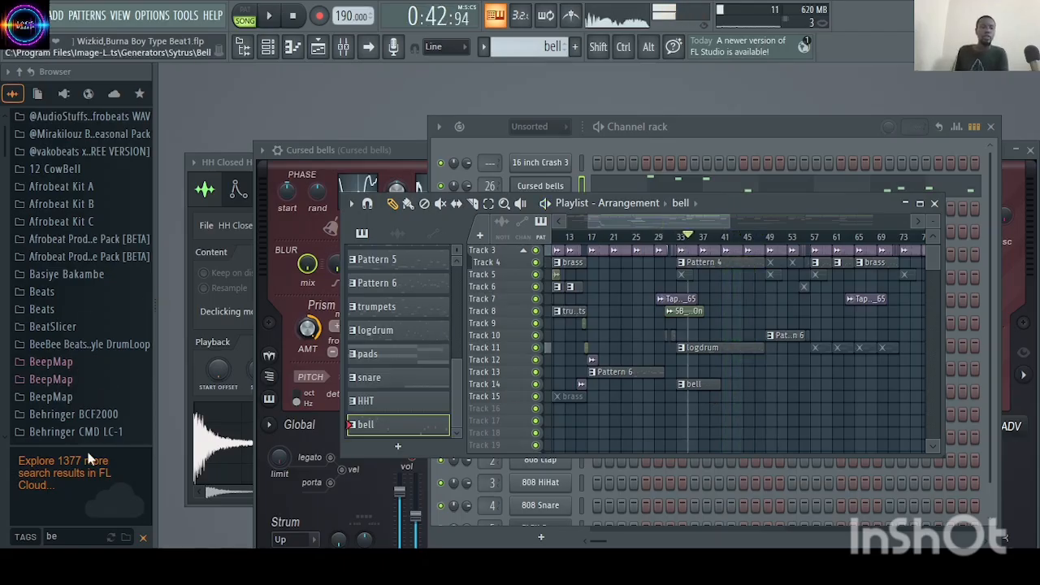
- Search the sample browser for "vocal" and audition the [GM] VOCAL and AFRO CANDY VOCAL SAMPLES one-shots
left_click_drag(68, 538, 39, 536)
type("v")
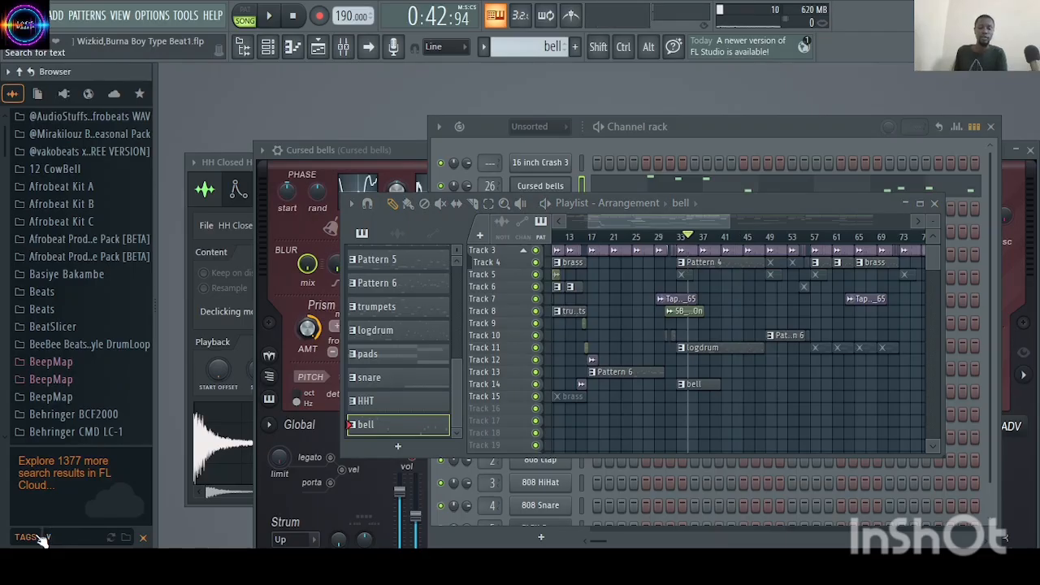
type("ocal")
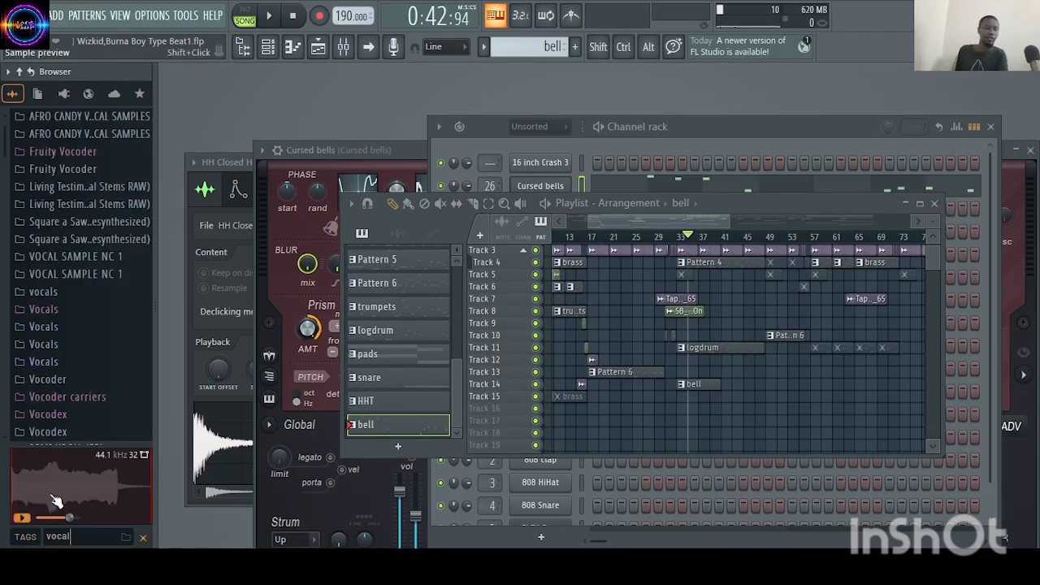
left_click(57, 375)
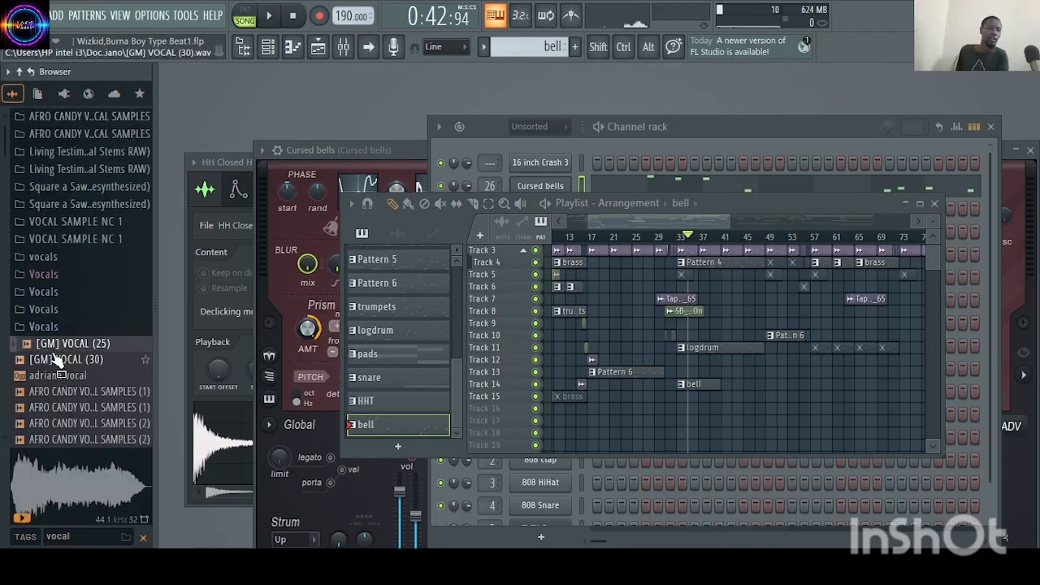
left_click(64, 410)
left_click(65, 426)
left_click(68, 442)
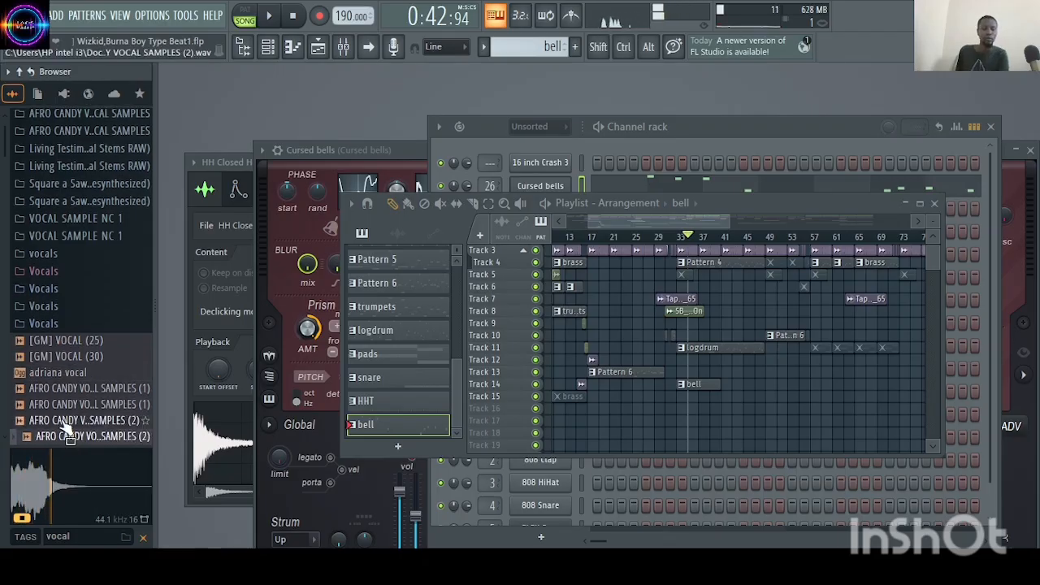
left_click(60, 421)
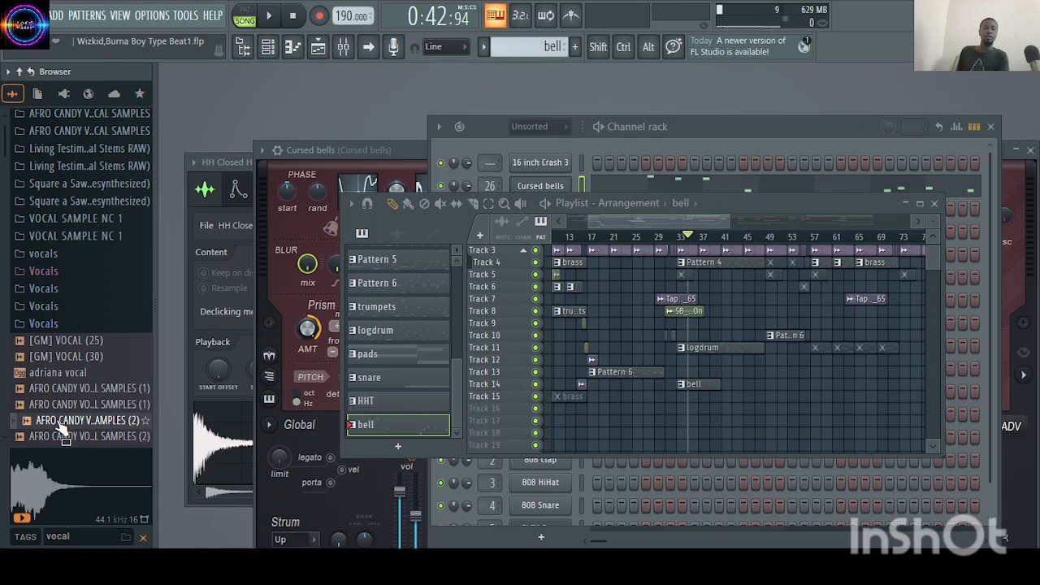
- Place AFRO CANDY VOCAL SAMPLES (2) on Track 15 at bar 45 after comparing it with the song, and restart playback
left_click(272, 18)
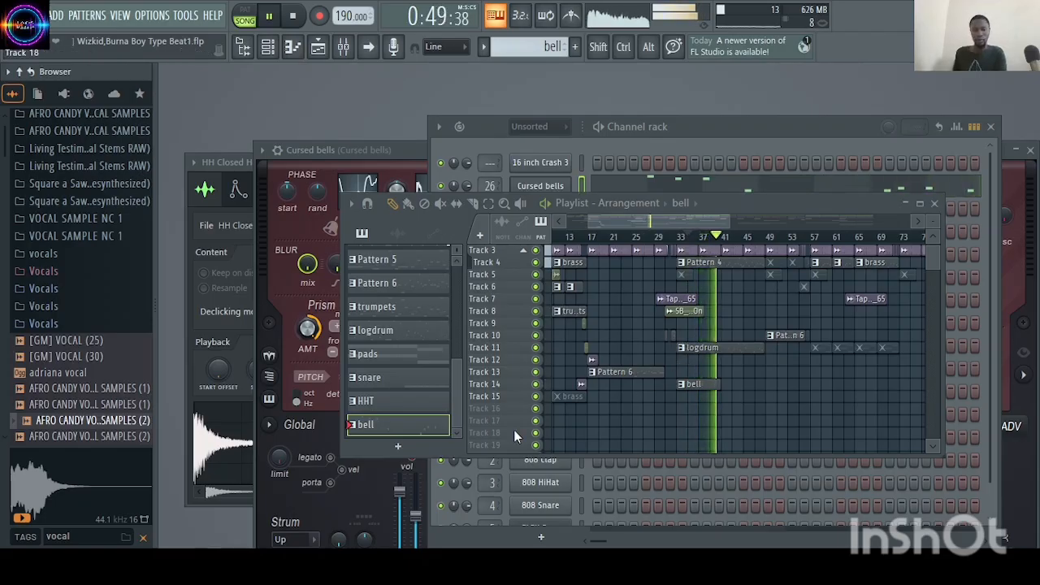
key("space")
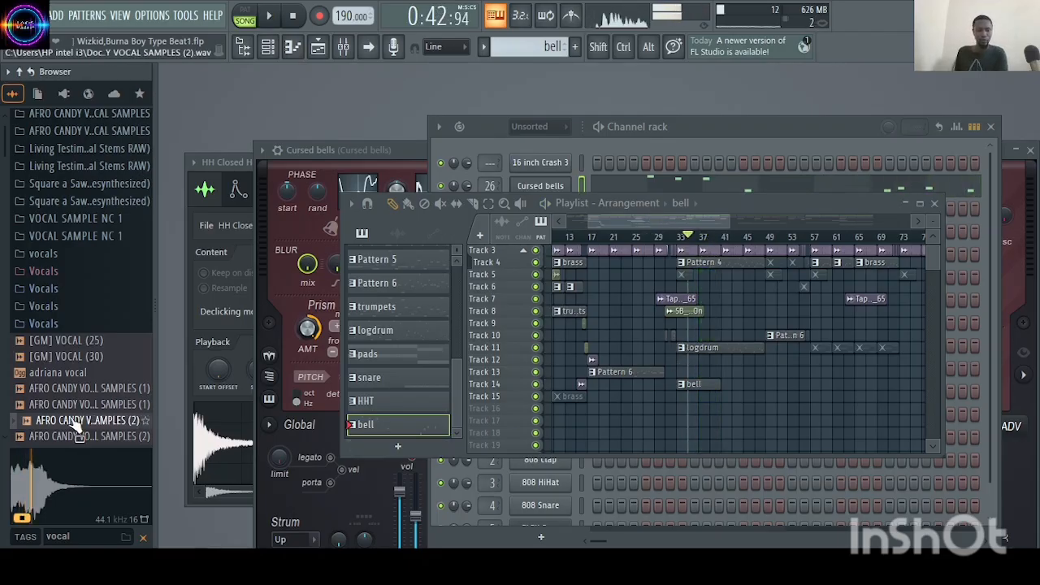
left_click_drag(75, 426, 740, 395)
key("space")
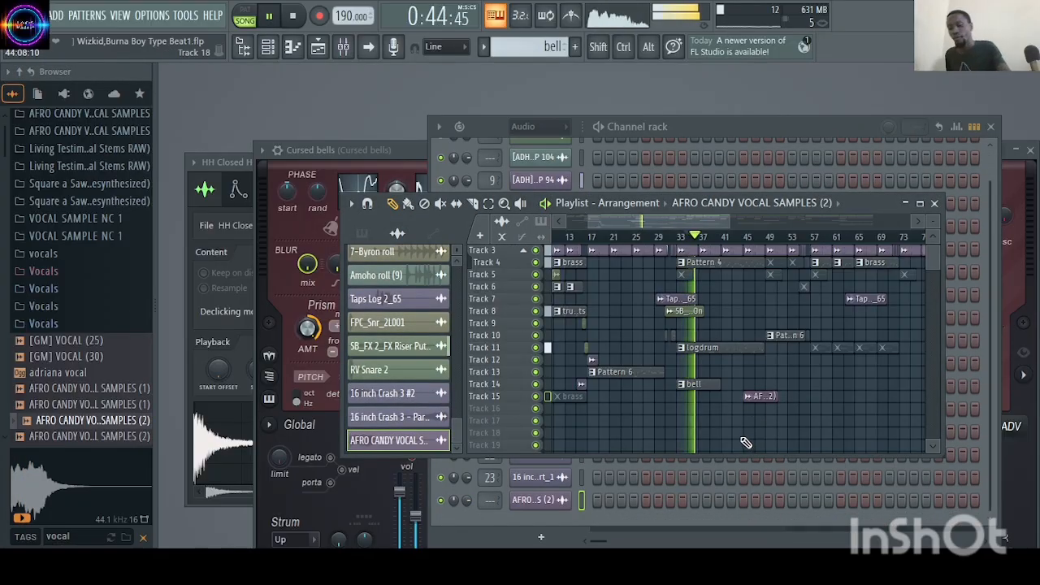
- Move the vocal sample clip on Track 15 to start at bar 42 and listen to the song from there
scroll(758, 426, "up", 1)
scroll(758, 427, "up", 2)
scroll(732, 416, "up", 2)
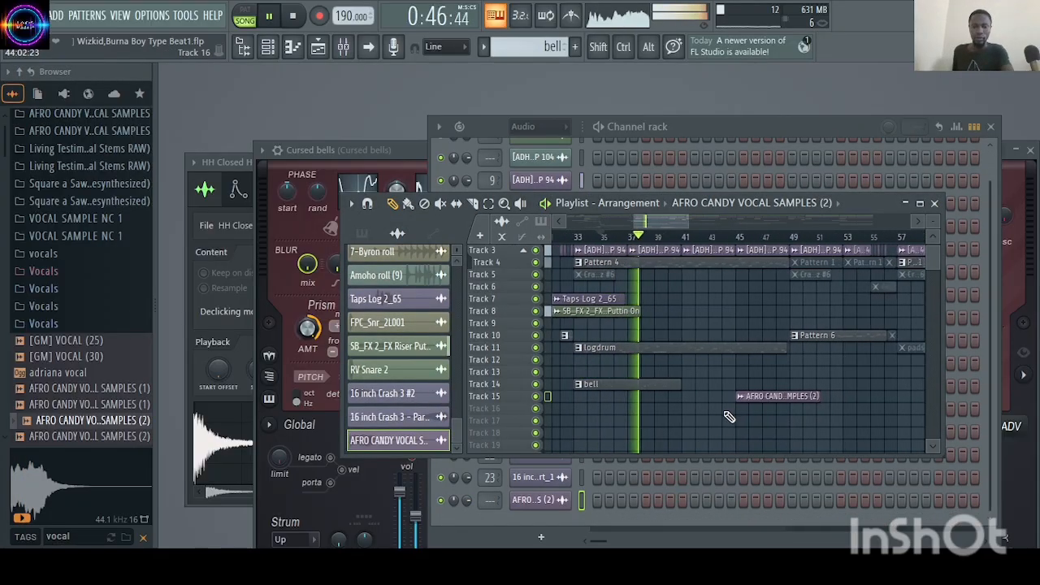
scroll(755, 395, "up", 2)
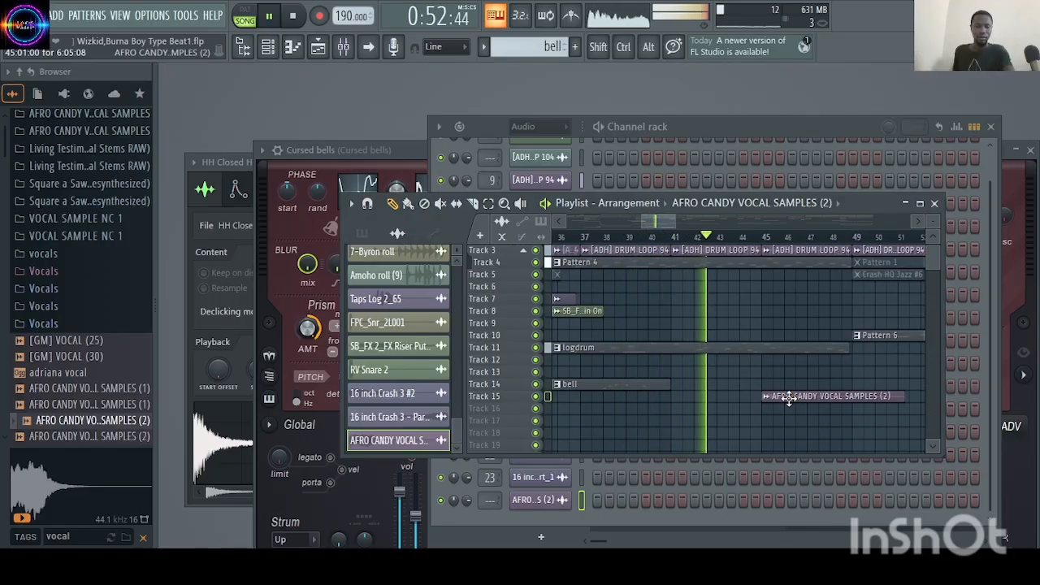
left_click_drag(788, 398, 722, 397)
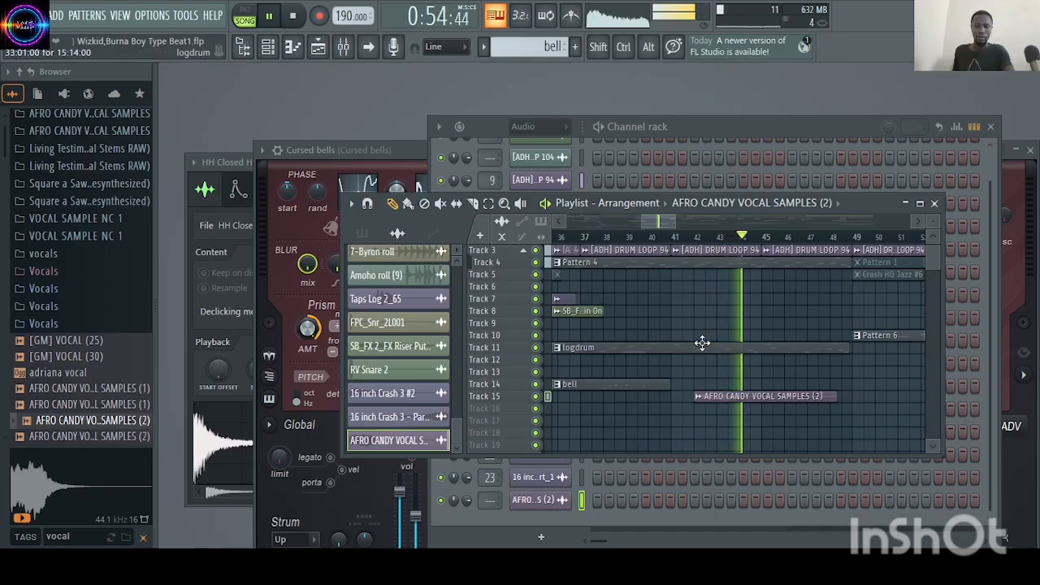
left_click(696, 238)
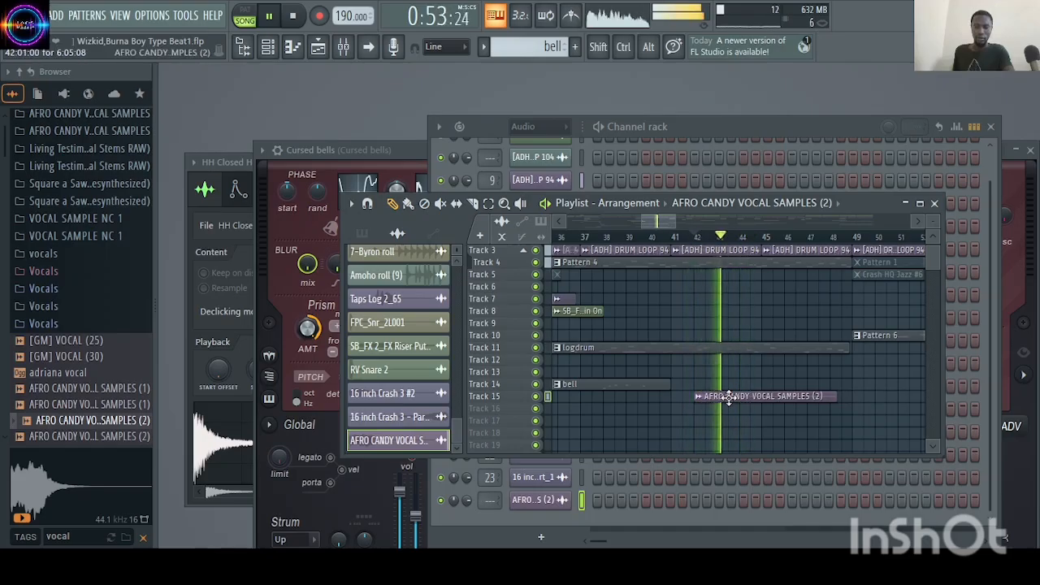
key("space")
- Set the vocal sample's time-stretching mode to Auto and its pitch shift to -80 cents while listening
double_click(770, 400)
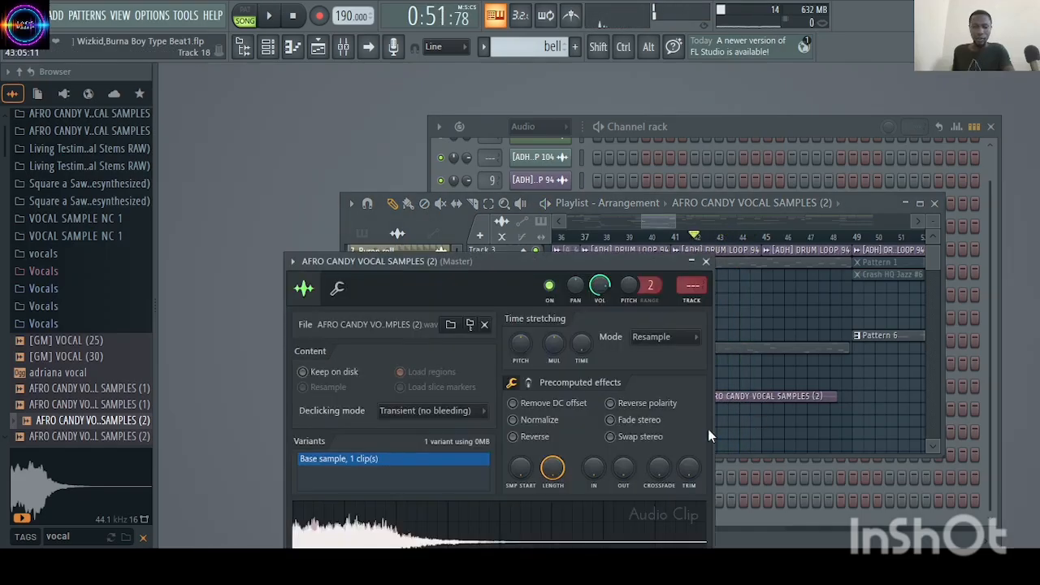
scroll(521, 343, "down", 4)
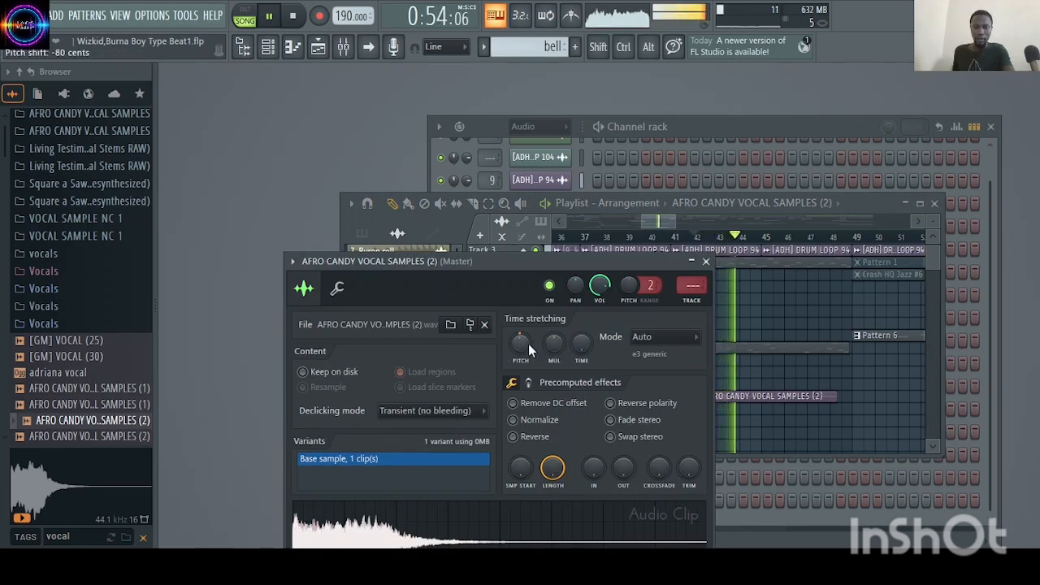
right_click(792, 441)
key("space")
- Enlarge the playlist tracks and set the vocal sample's time-stretching mode to Stretch Pro
left_click_drag(940, 227, 940, 249)
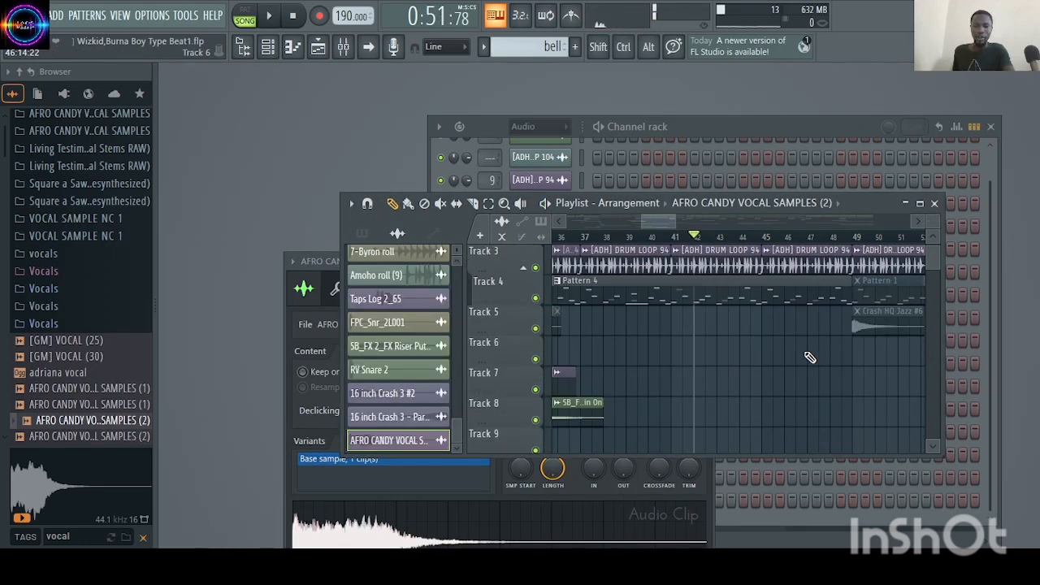
scroll(810, 356, "down", 8)
double_click(768, 291)
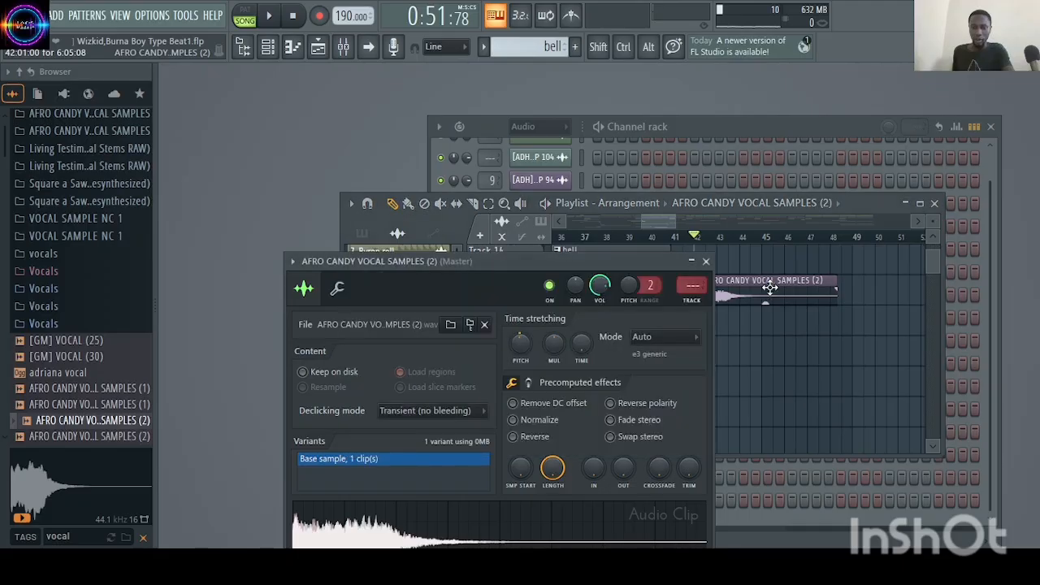
left_click(661, 393)
left_click(756, 400)
- Replay the song several times from bar 42 to judge how the vocal sample fits
key("space")
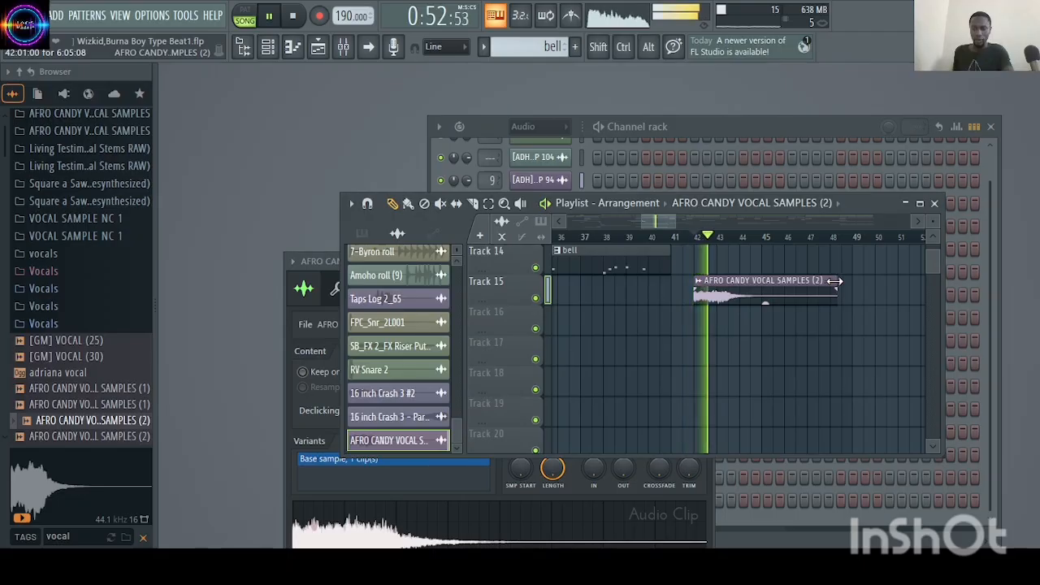
key("space")
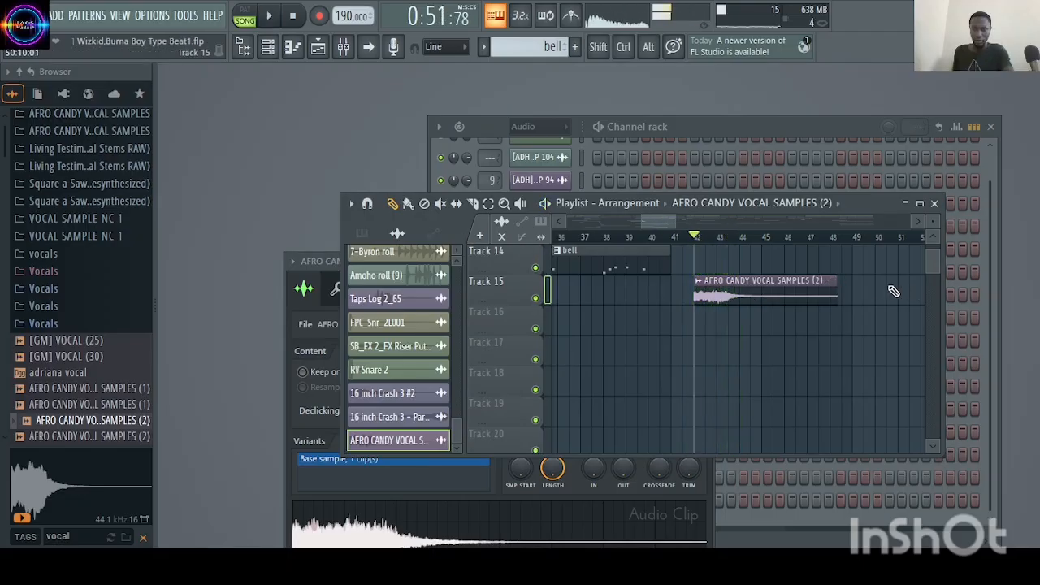
key("space")
key("space")
key("space")
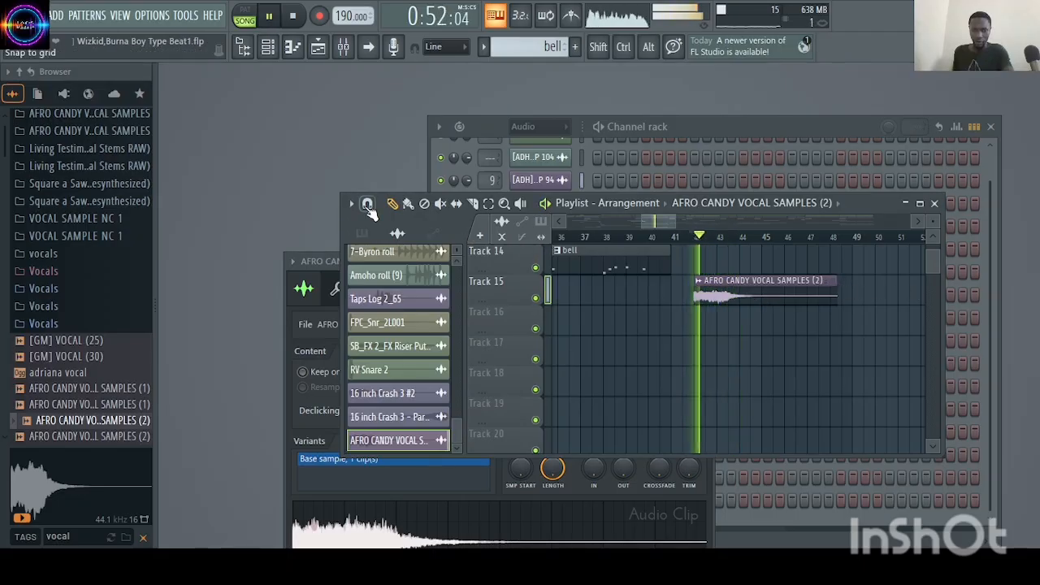
- Change the playlist's grid snap, stretch the vocal clip to a length of 7:02:08 and replay it from bar 42
key("space")
key("space")
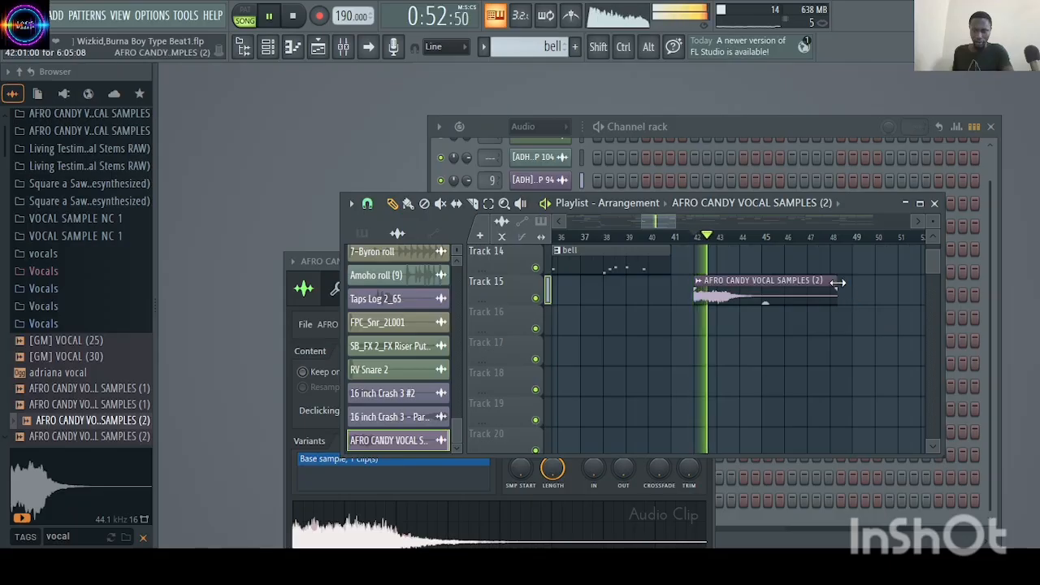
left_click_drag(839, 284, 853, 285)
key("space")
key("space")
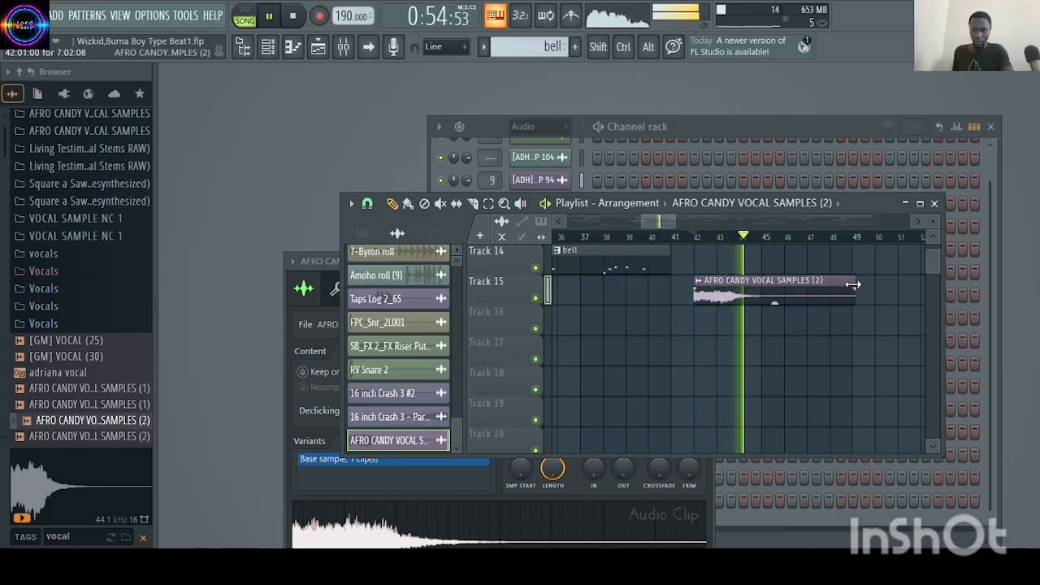
key("space")
key("space")
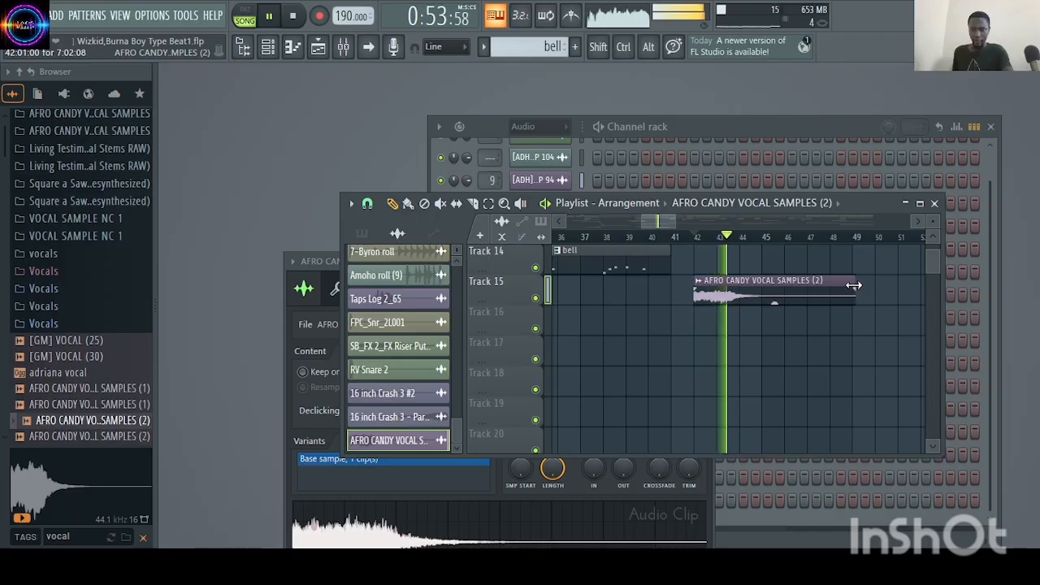
key("space")
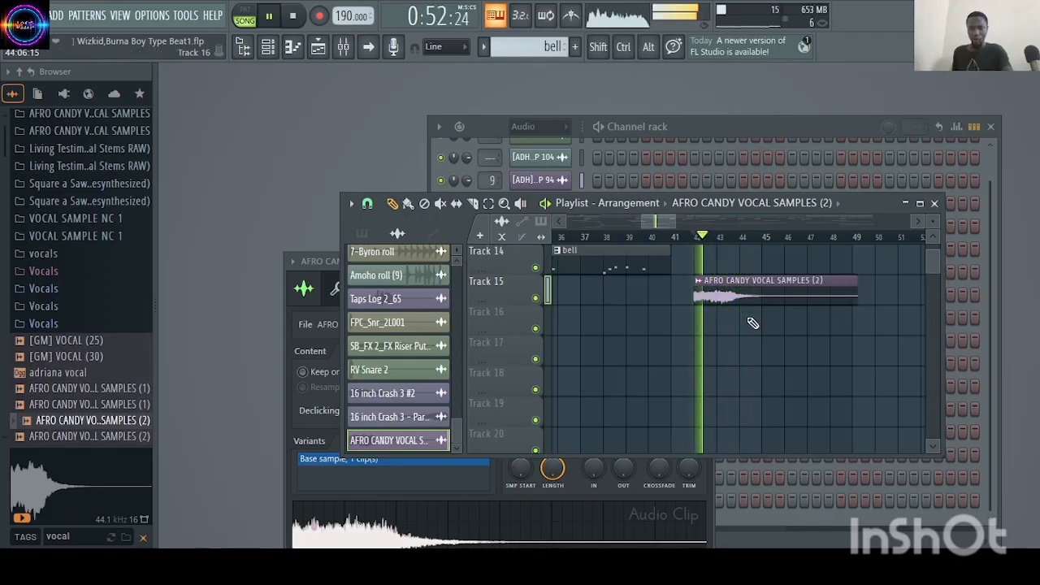
- Route the vocal sample to mixer insert 27 and lower that insert's volume during playback
double_click(751, 291)
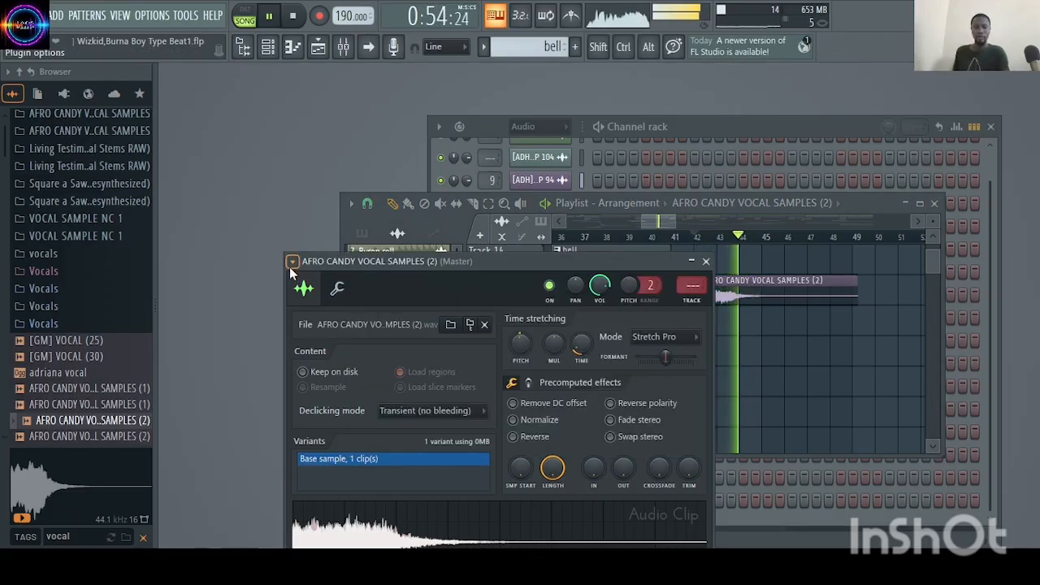
key("ctrl+l")
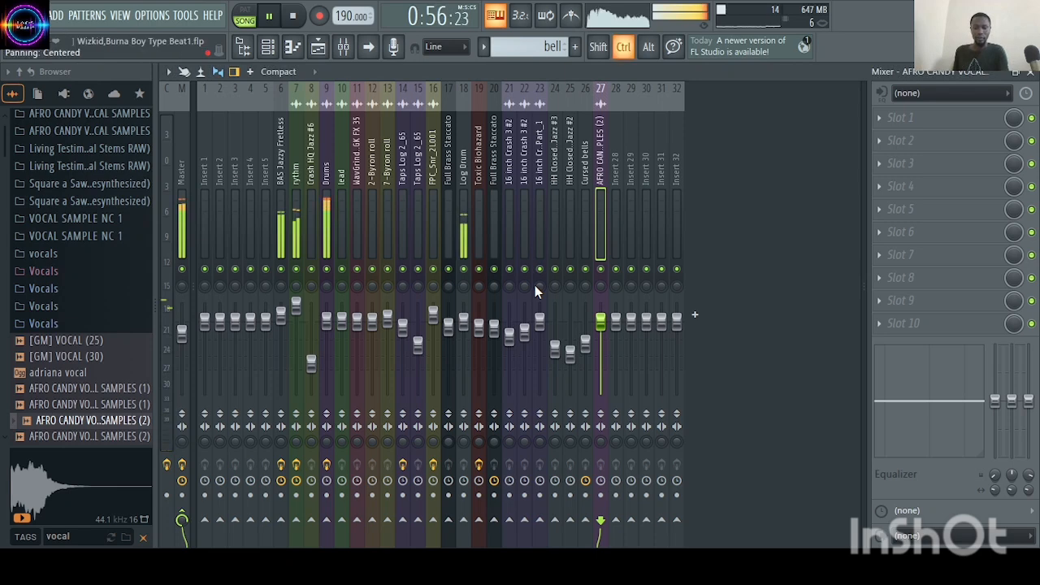
key("space")
left_click_drag(601, 347, 601, 345)
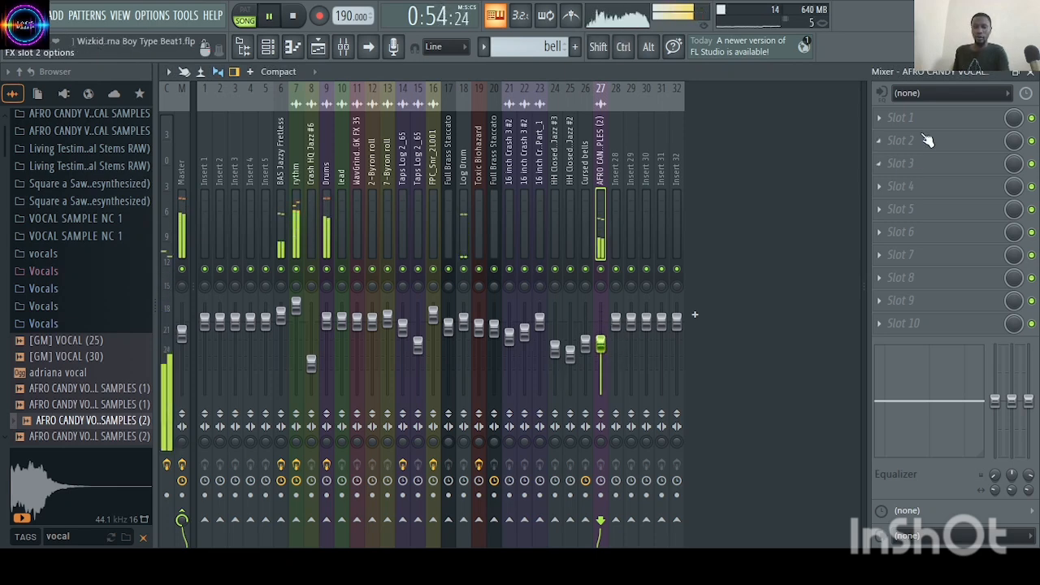
- Return to the playlist, widen the visible bar range and play the arrangement from about bar 29 through the vocal sample
left_click(1030, 73)
key("space")
left_click(717, 280)
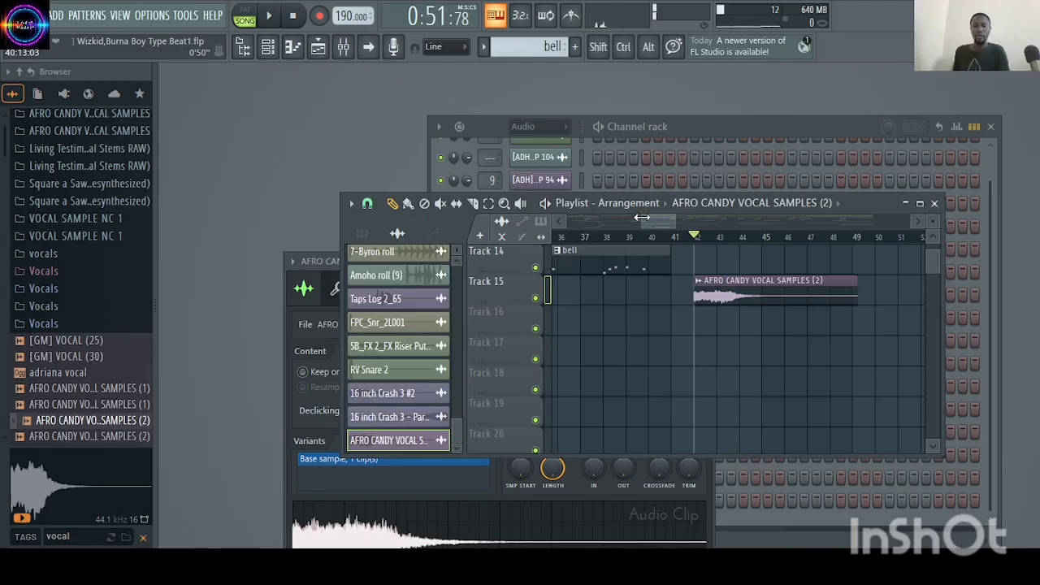
left_click_drag(642, 218, 619, 218)
key("space")
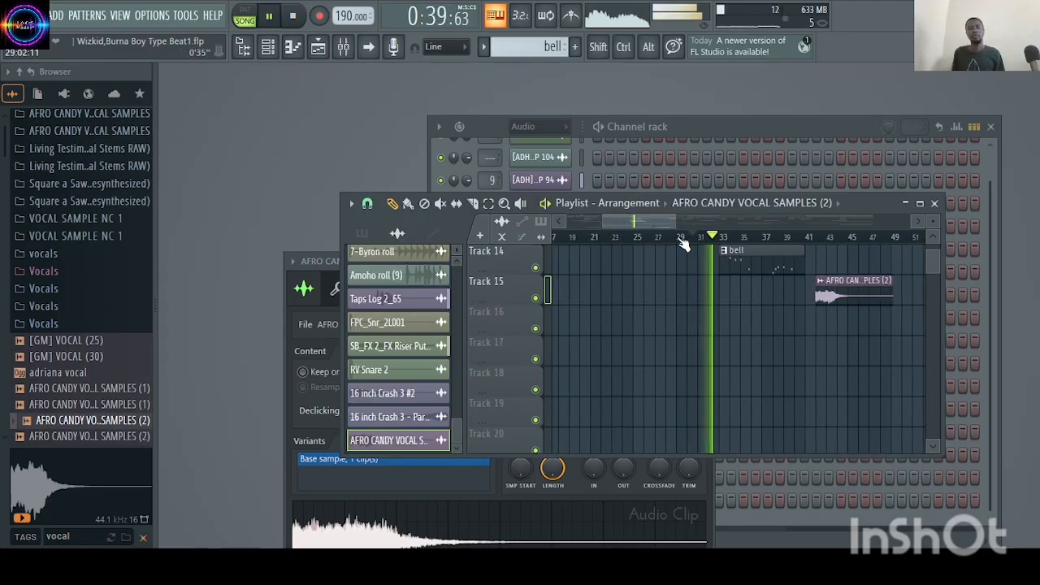
left_click(677, 237)
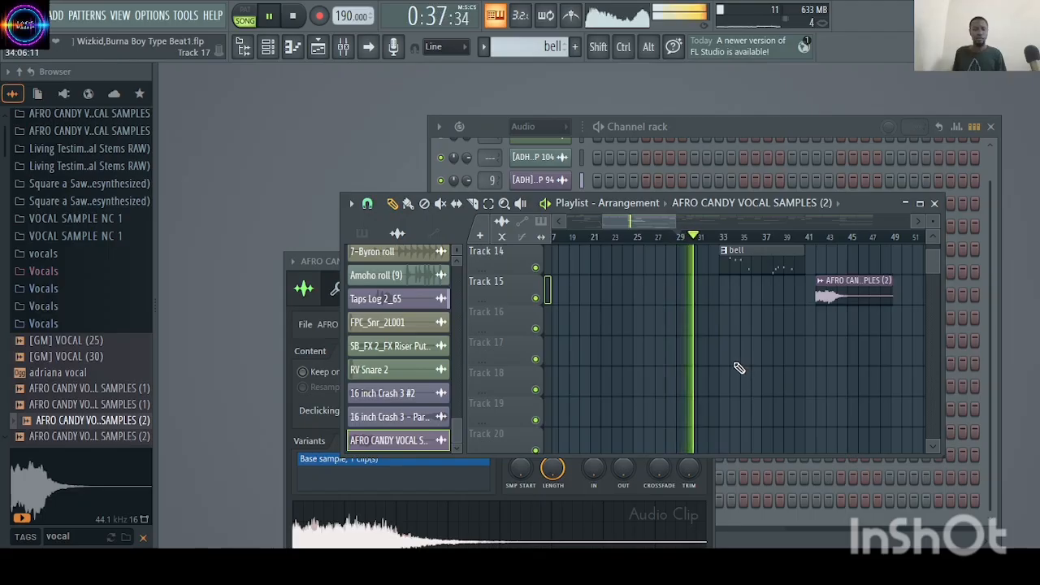
left_click_drag(675, 221, 731, 221)
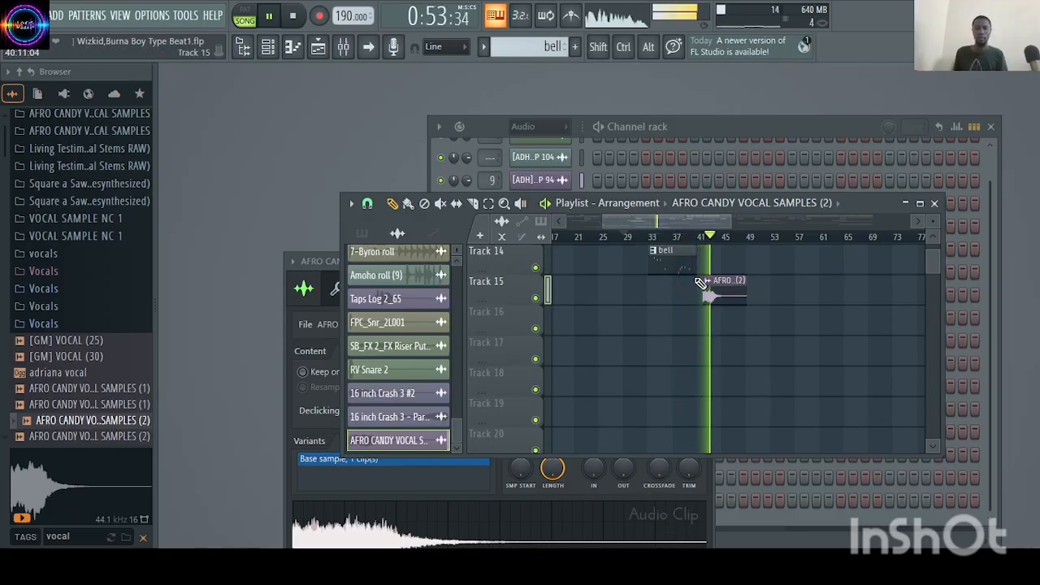
scroll(699, 286, "up", 1)
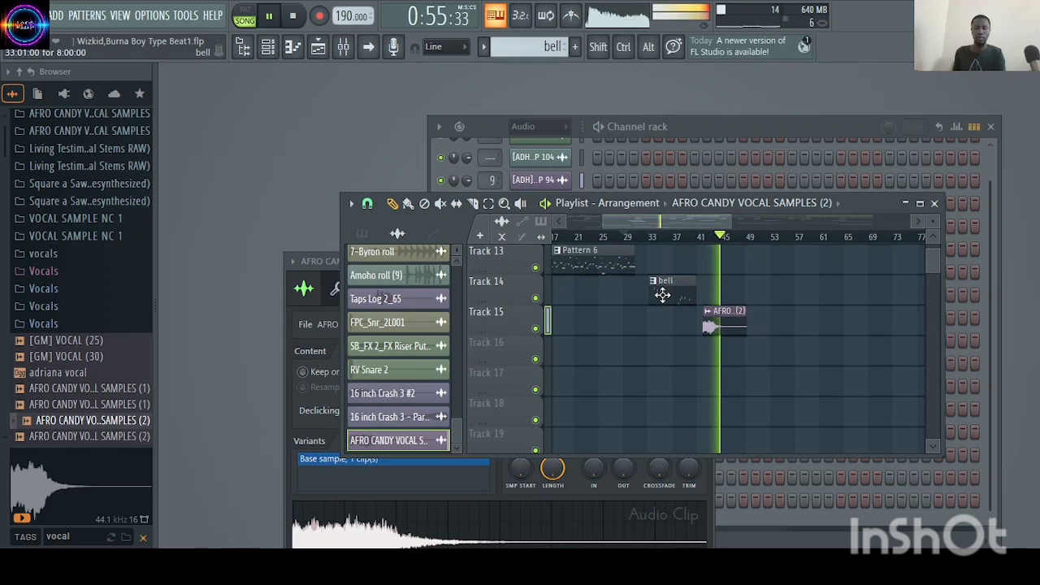
left_click_drag(663, 294, 720, 295)
right_click(721, 297)
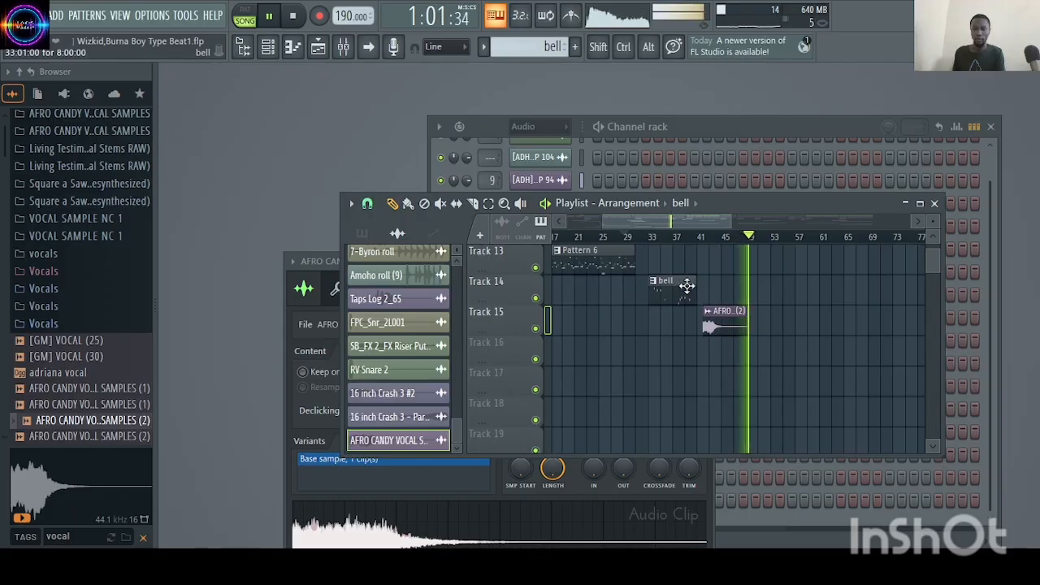
- Duplicate the bell clip on Track 14, trim the copy to bars 45 through 48, and play from about bar 42
left_click_drag(687, 285, 720, 283)
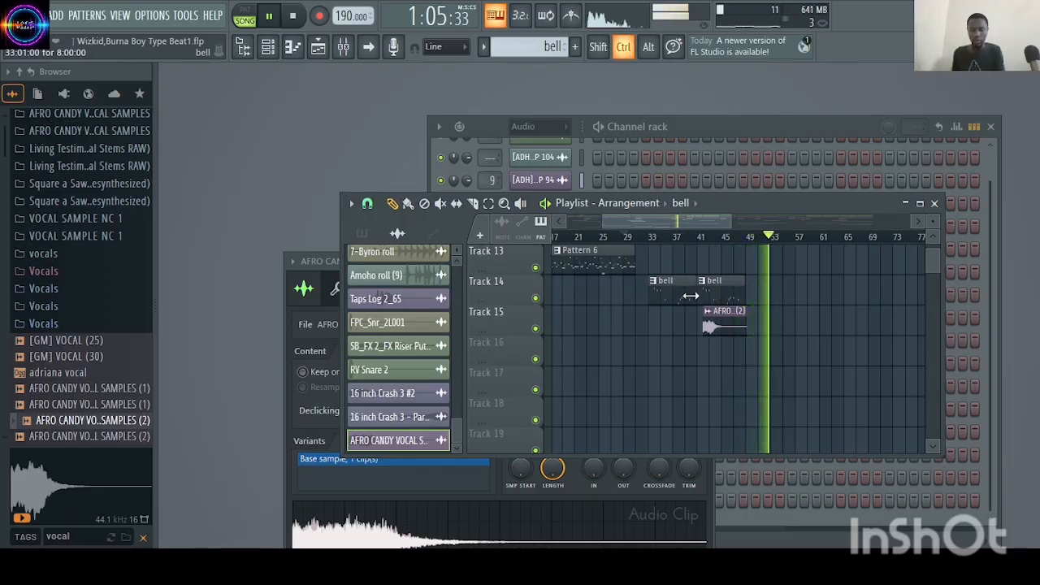
left_click_drag(690, 296, 721, 299)
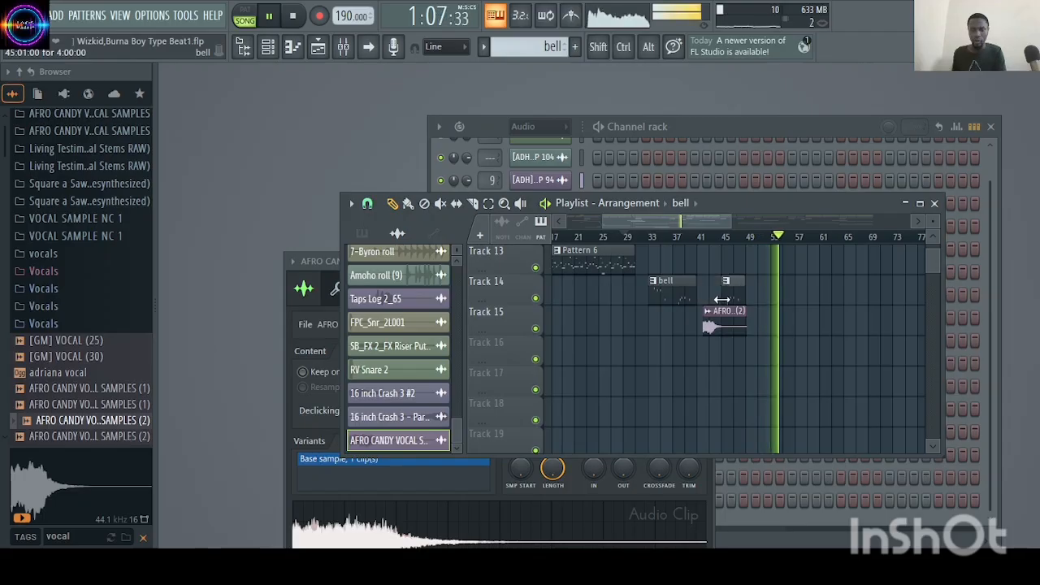
left_click(709, 236)
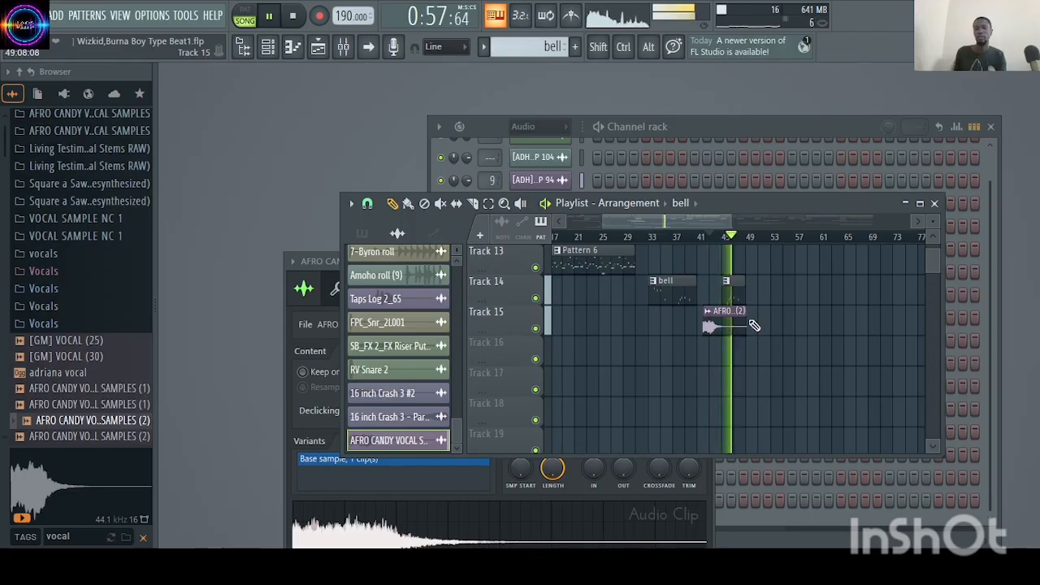
- Show all channels in the Channel rack and create a new pattern named Pads
scroll(824, 343, "down", 4)
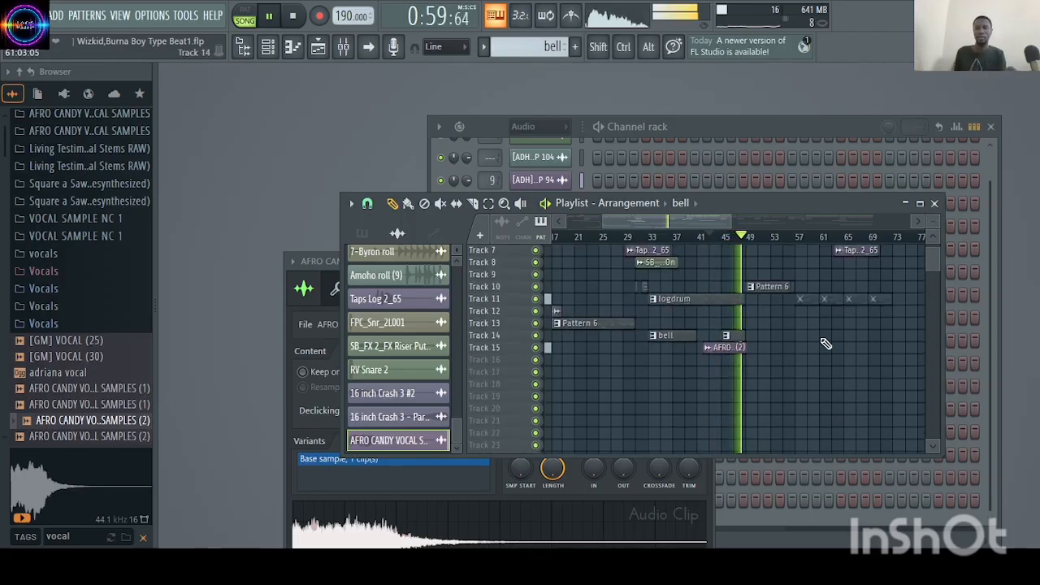
scroll(825, 343, "up", 2)
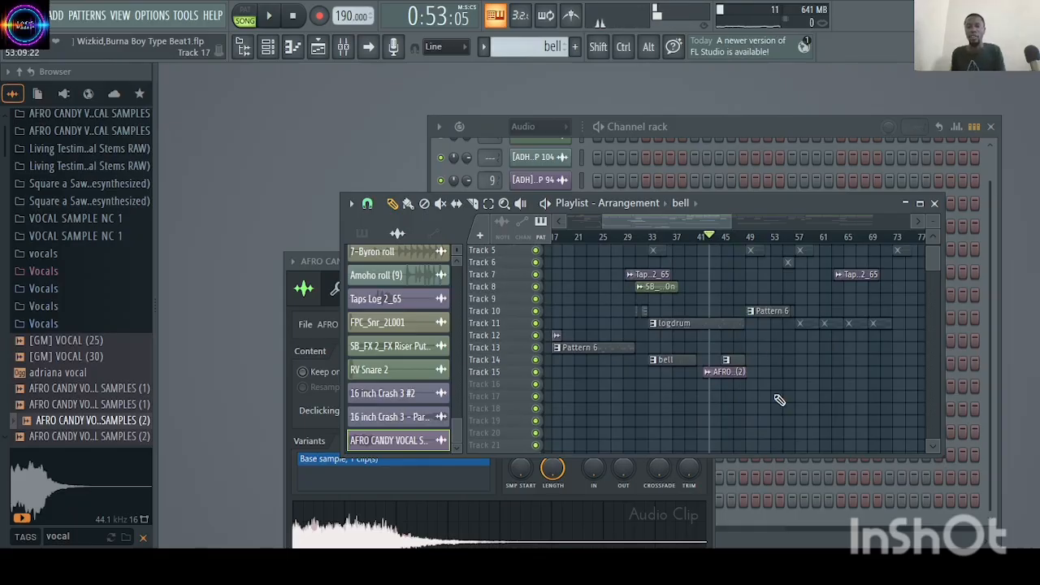
scroll(618, 349, "up", 4)
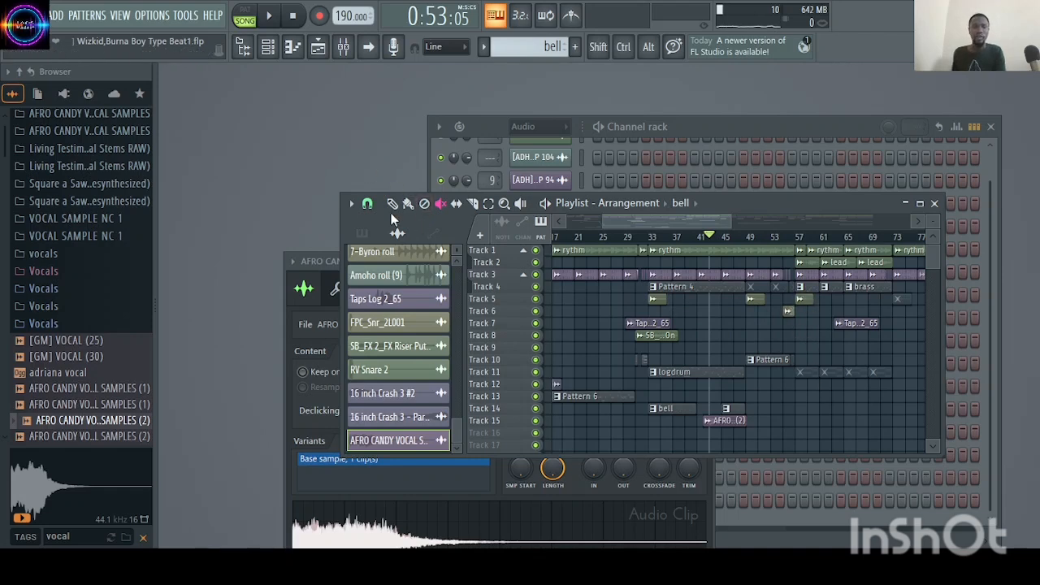
left_click(539, 127)
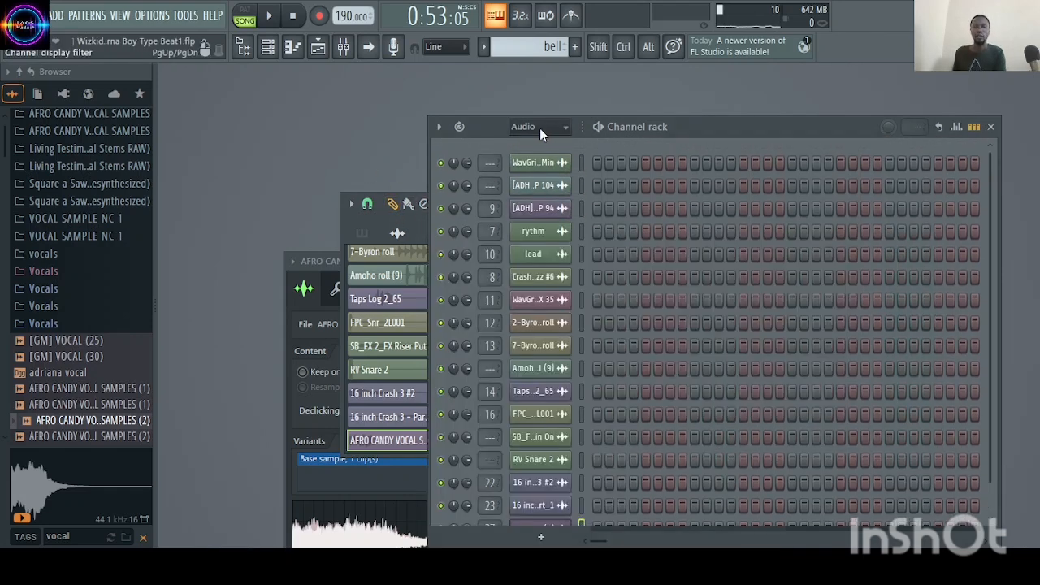
left_click(536, 143)
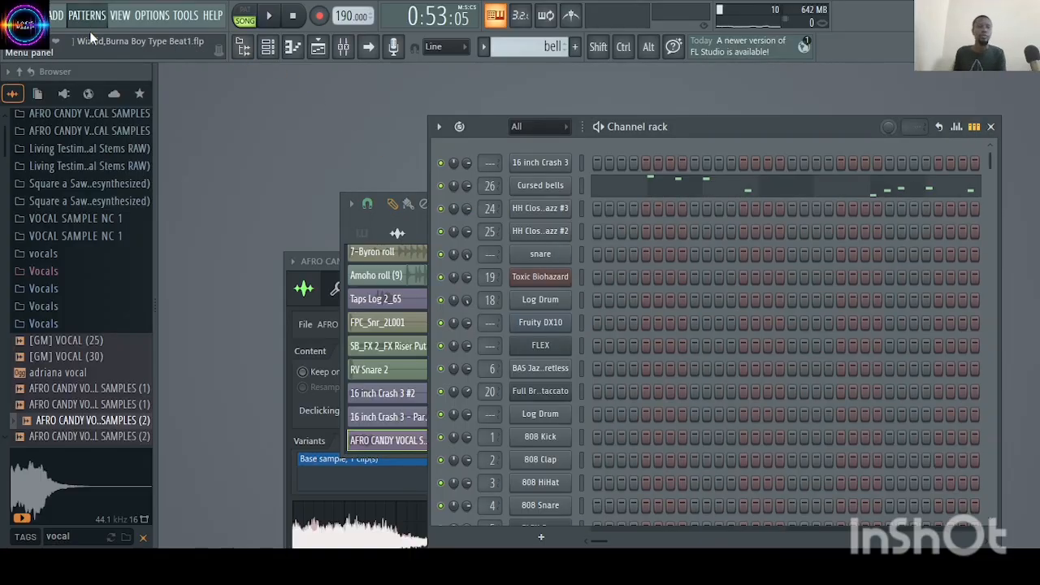
key("F4")
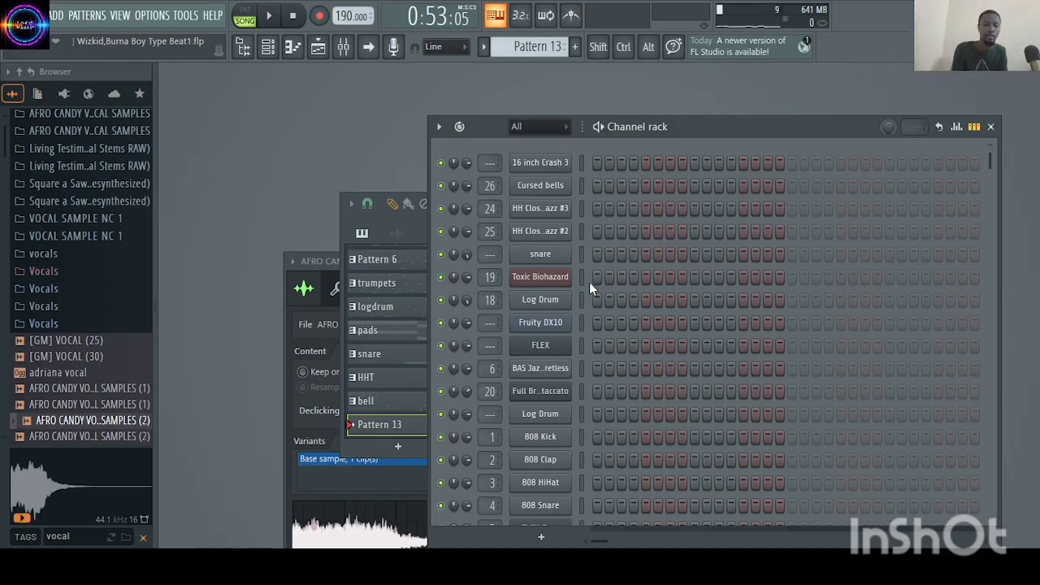
- Insert a new Toxic Biohazard channel above 16 inch Crash 3 and load the Angel Voice preset from its Pads bank
left_click(544, 162)
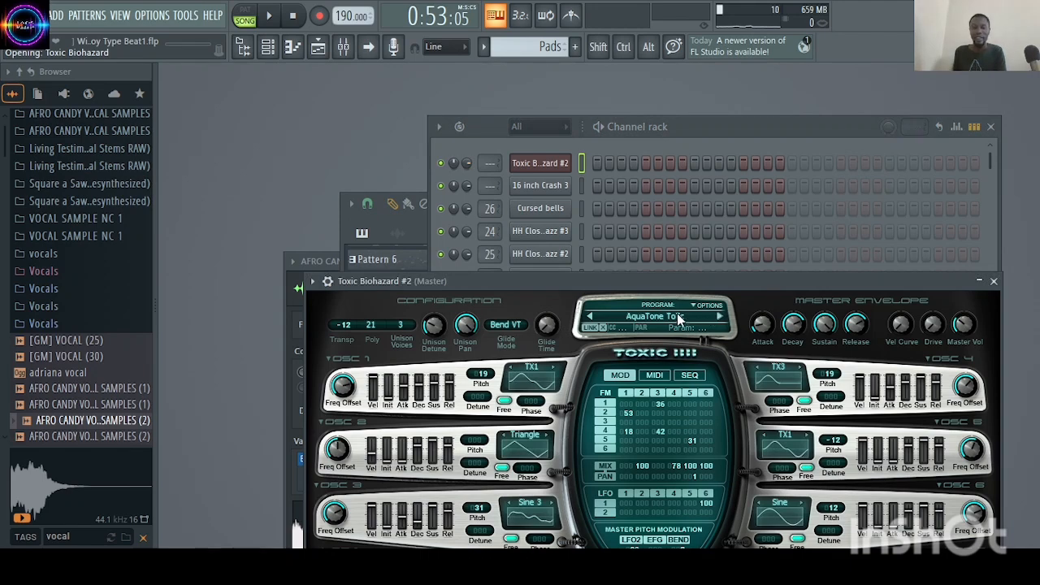
left_click(673, 319)
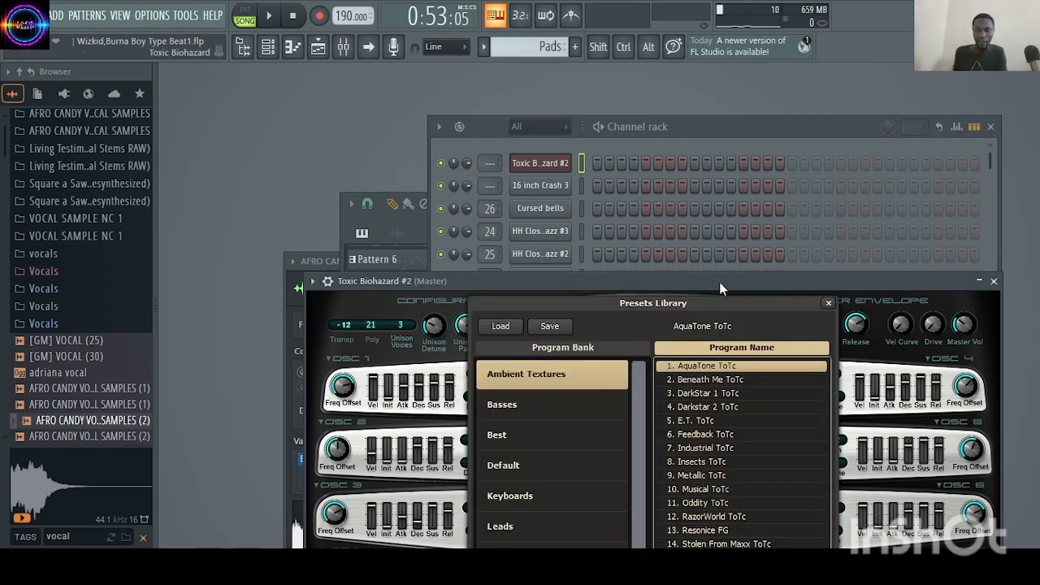
left_click_drag(719, 282, 669, 73)
left_click(459, 346)
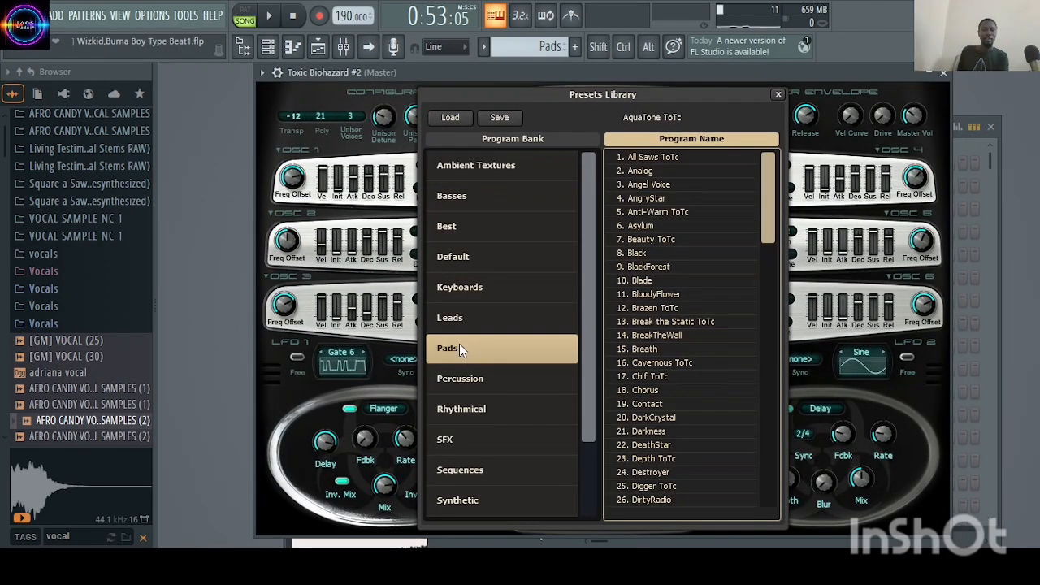
left_click(652, 173)
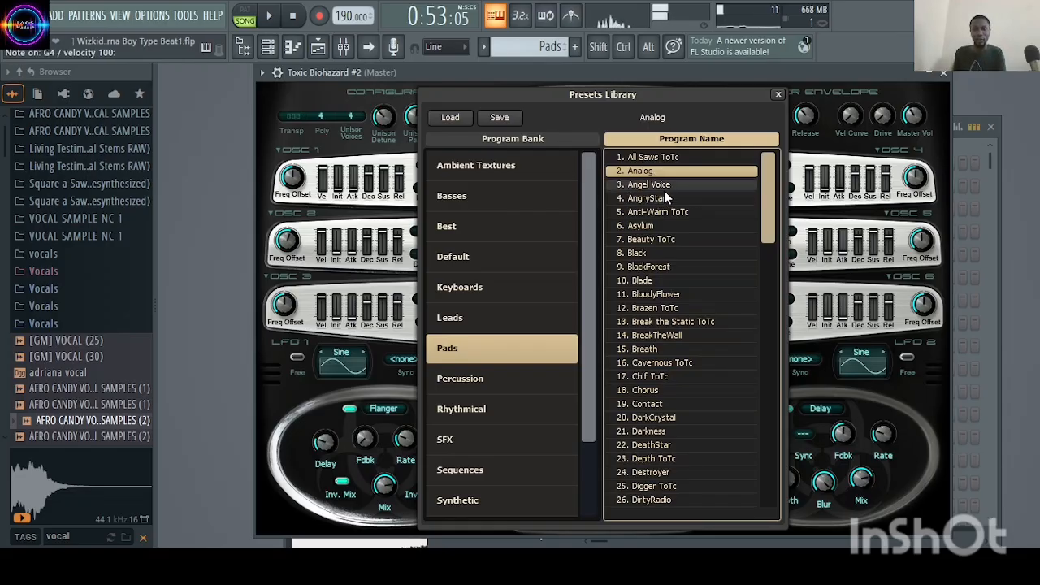
left_click(661, 188)
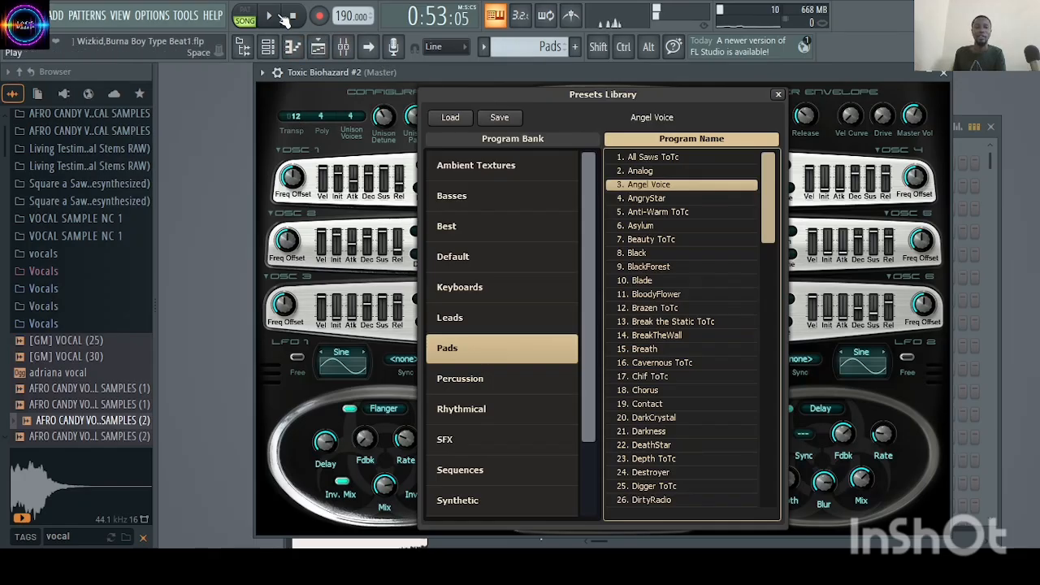
- Place the Pads pattern on Track 16 spanning bars 49 through 56 and play the arrangement from about bar 48
key("space")
left_click(944, 72)
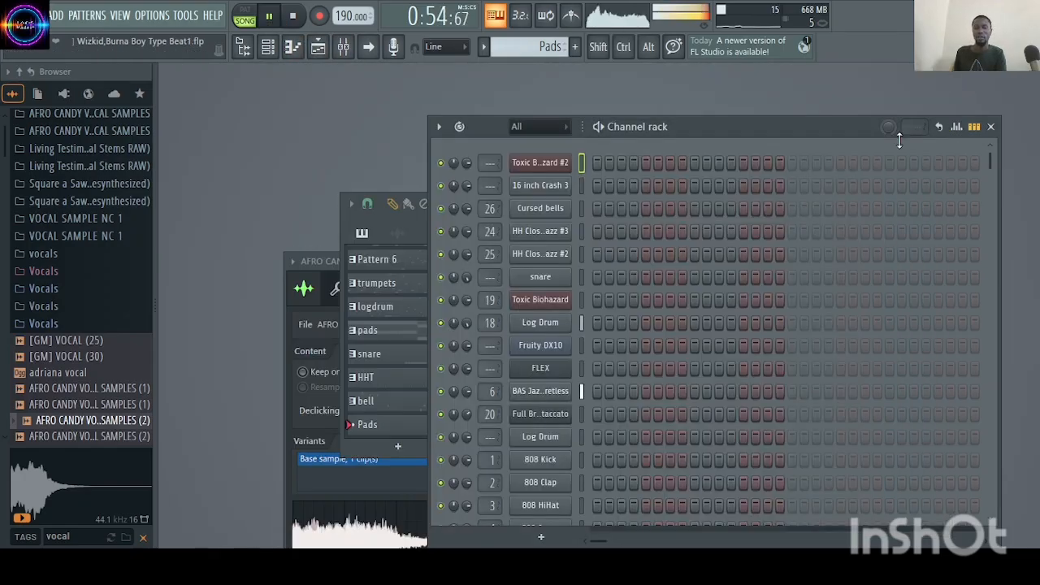
left_click(990, 126)
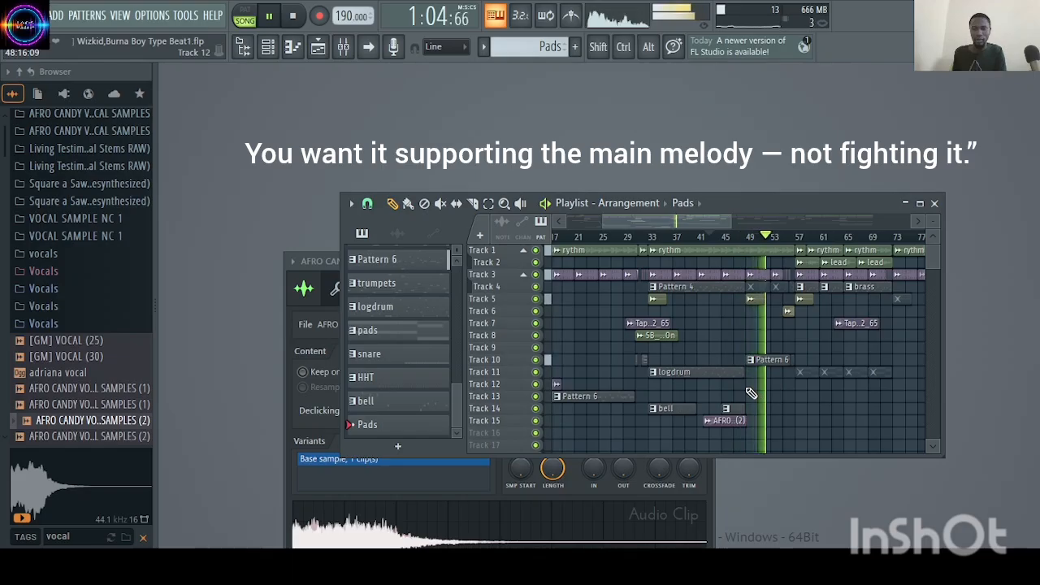
key("space")
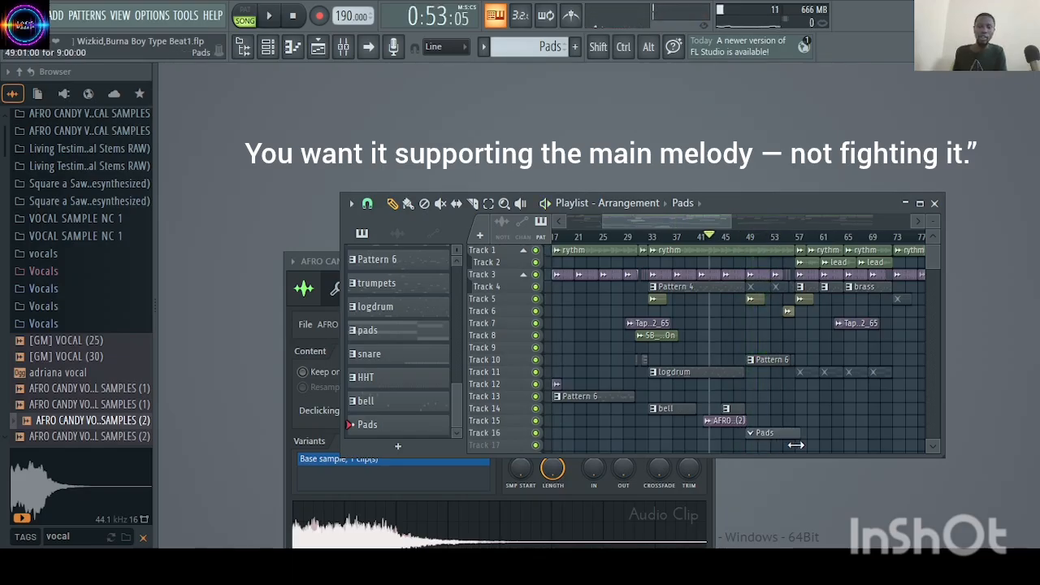
scroll(799, 450, "up", 6)
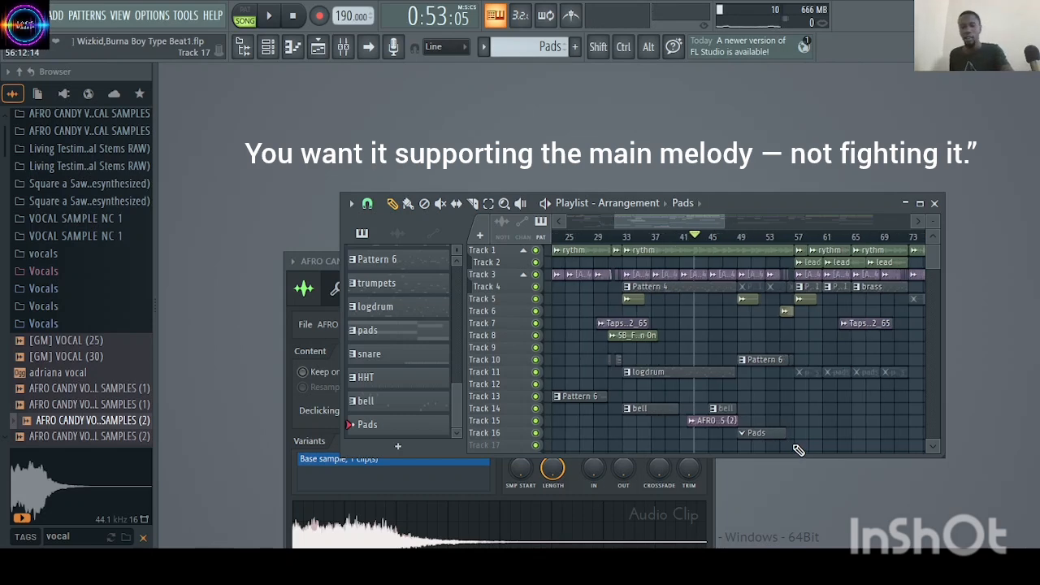
left_click_drag(785, 432, 813, 436)
left_click(611, 239)
key("space")
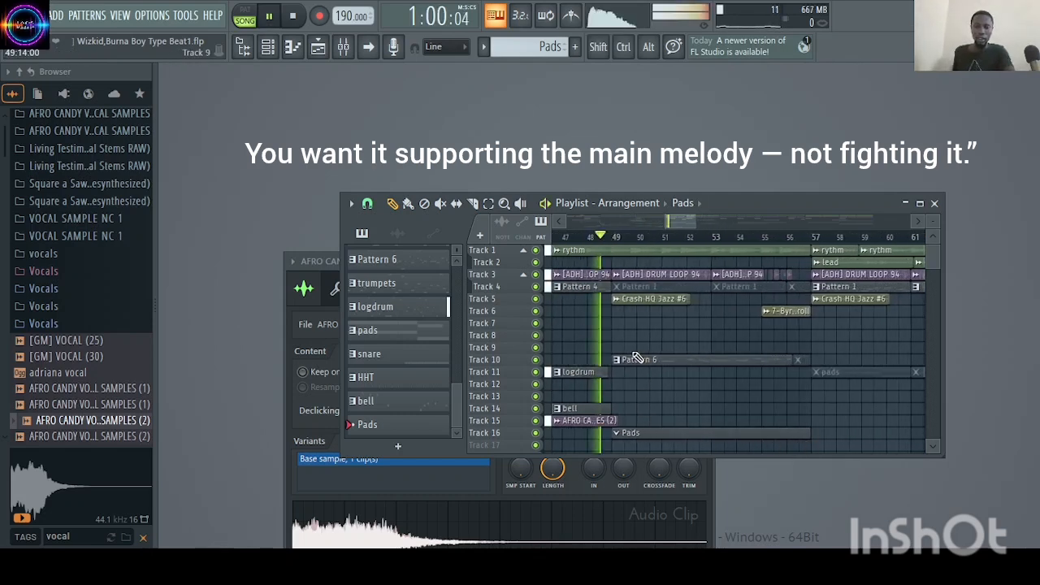
- Open the Pads clip in the piano roll and draw a D5 note at bar 1 lasting 10 steps
double_click(632, 433)
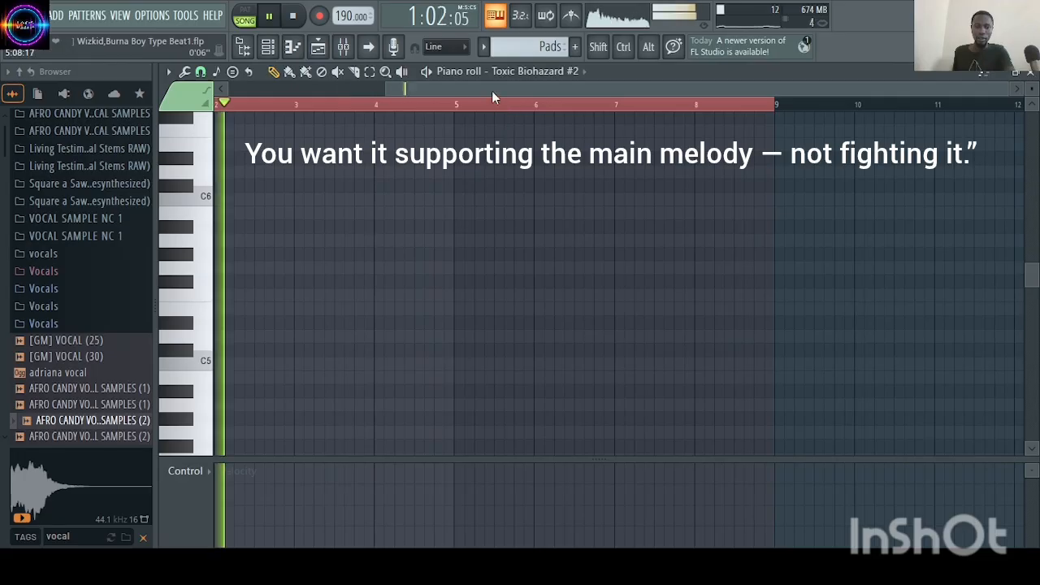
key("space")
left_click(218, 226)
left_click_drag(215, 218, 213, 334)
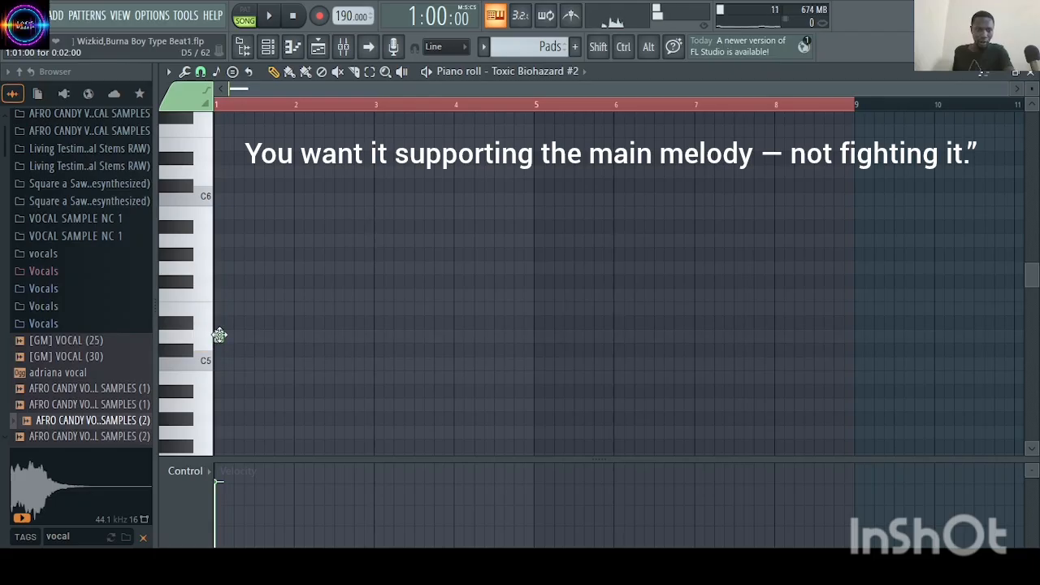
key("space")
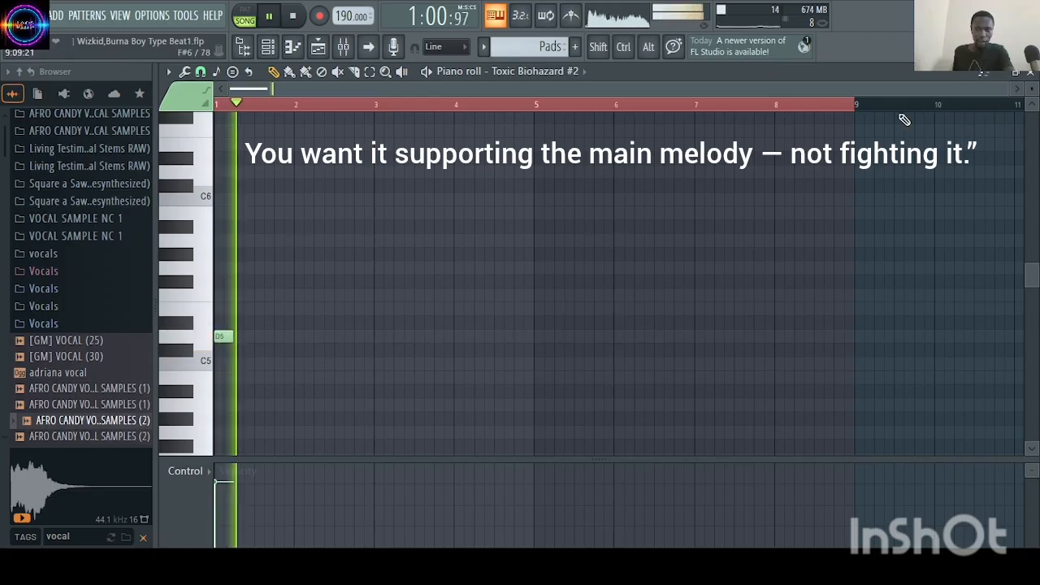
left_click_drag(226, 337, 261, 338)
key("space")
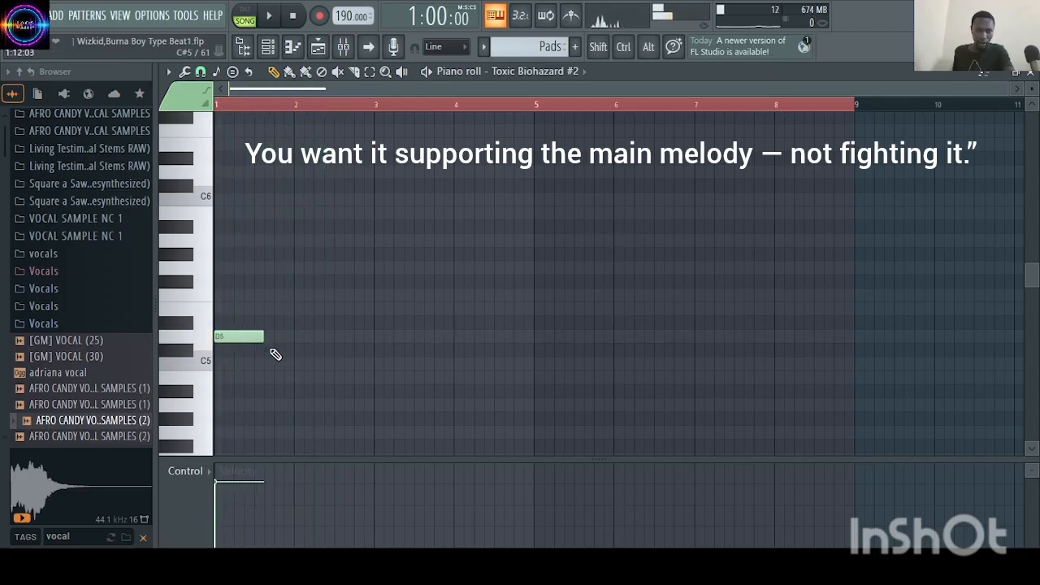
- Continue the pad line with C#5 notes at step 13 of bars 1 and 2 and a 12-step B4 at bar 3, and play it back
left_click(273, 351)
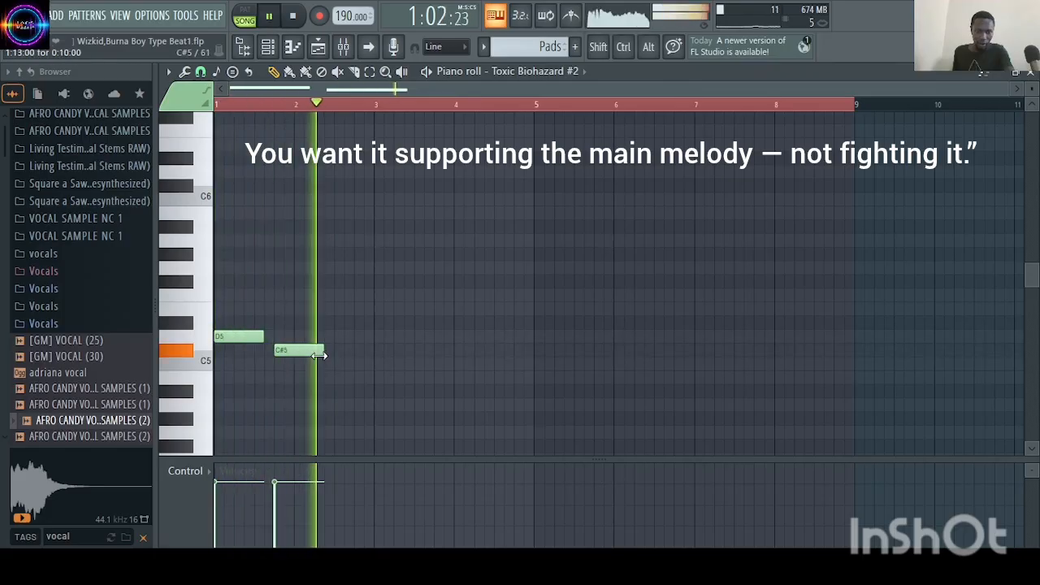
key("space")
left_click(355, 351)
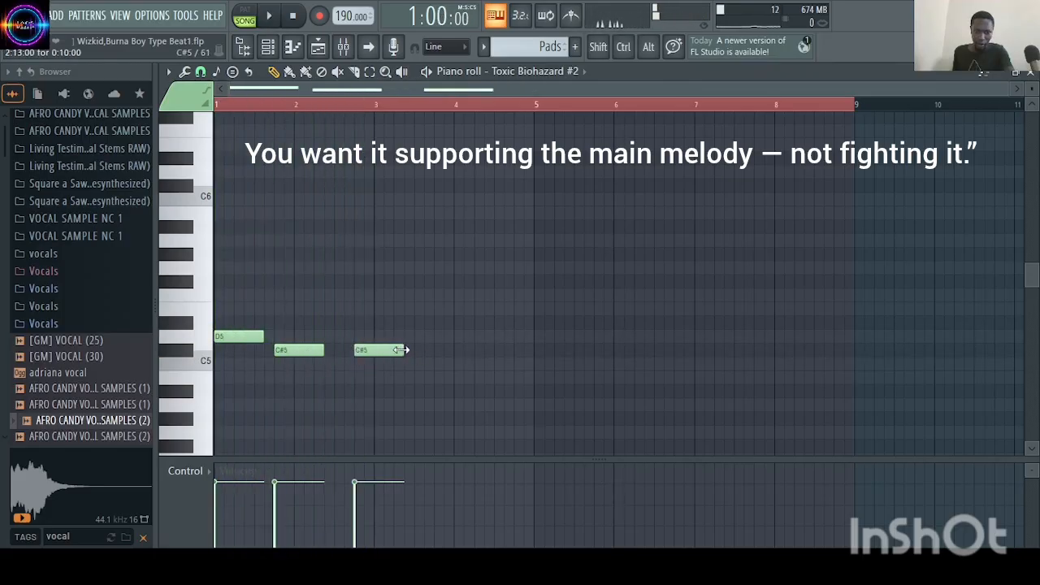
left_click_drag(400, 349, 432, 379)
left_click(378, 378)
key("space")
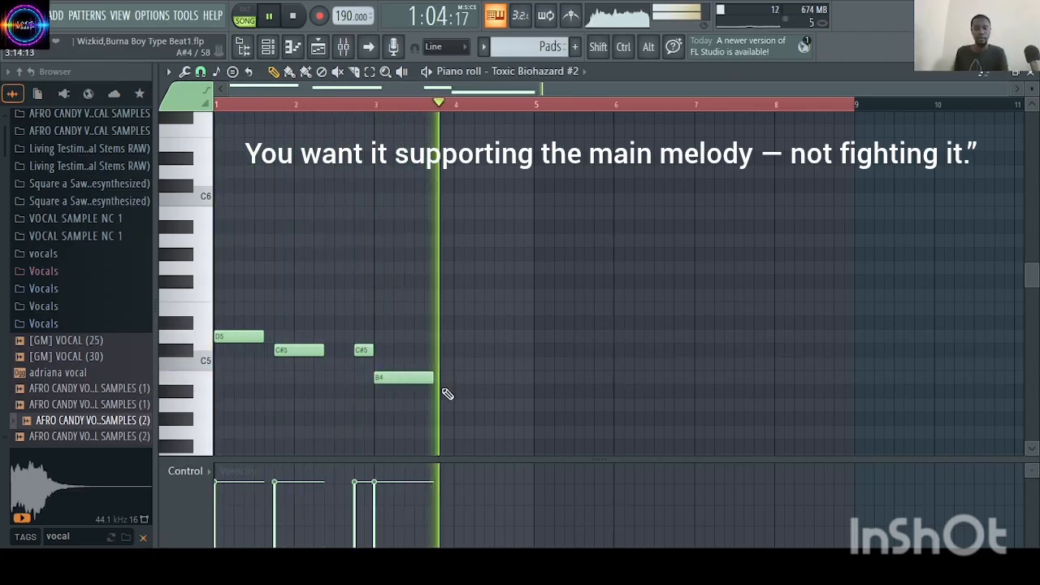
key("space")
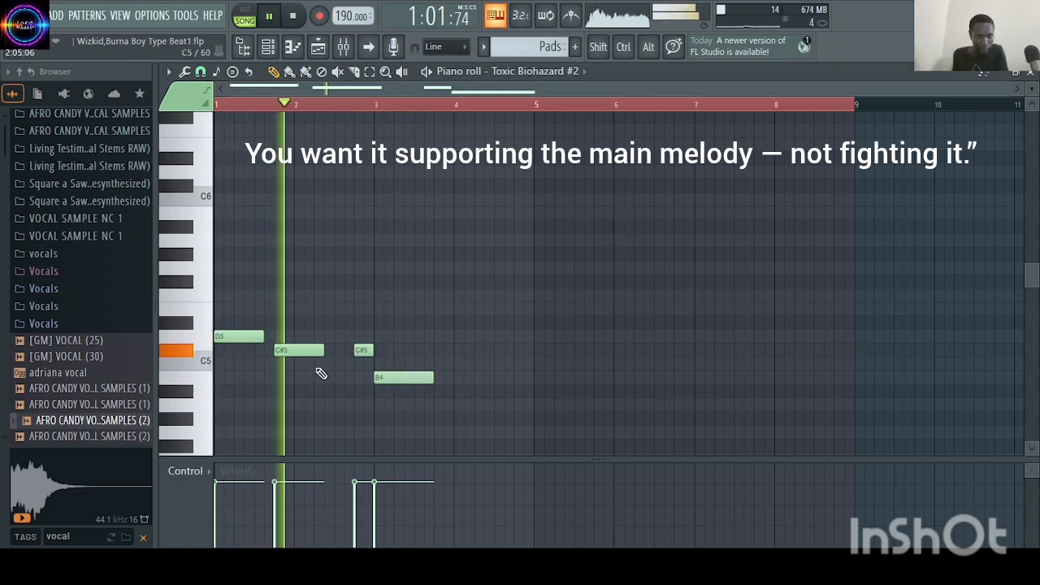
key("space")
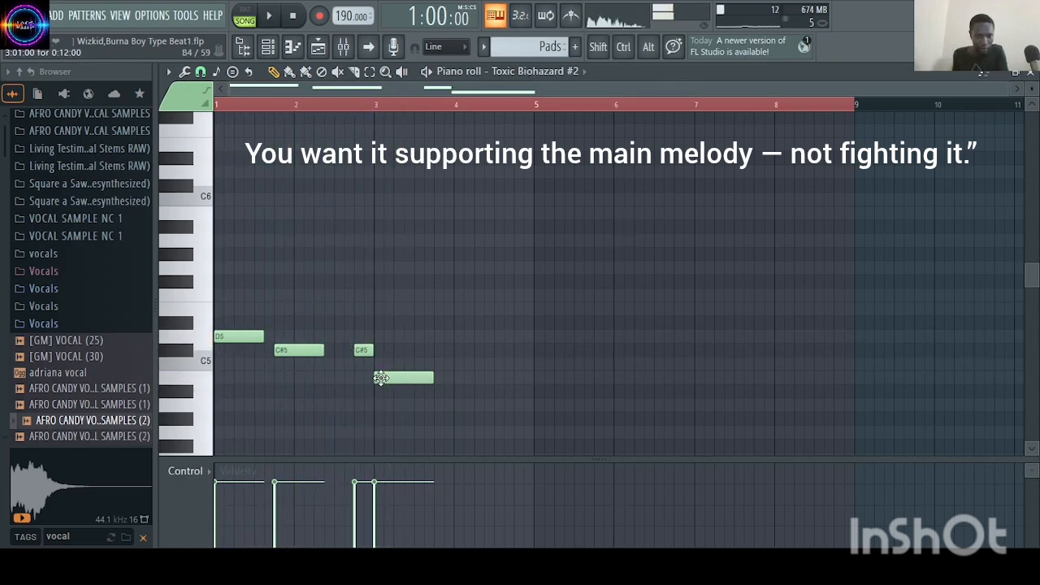
- Move the second C#5 to bar 3, shift the B4 to step 13 of bar 3, and lengthen the B4 to about 18 steps
left_click_drag(363, 352, 523, 379)
key("space")
scroll(294, 418, "down", 2)
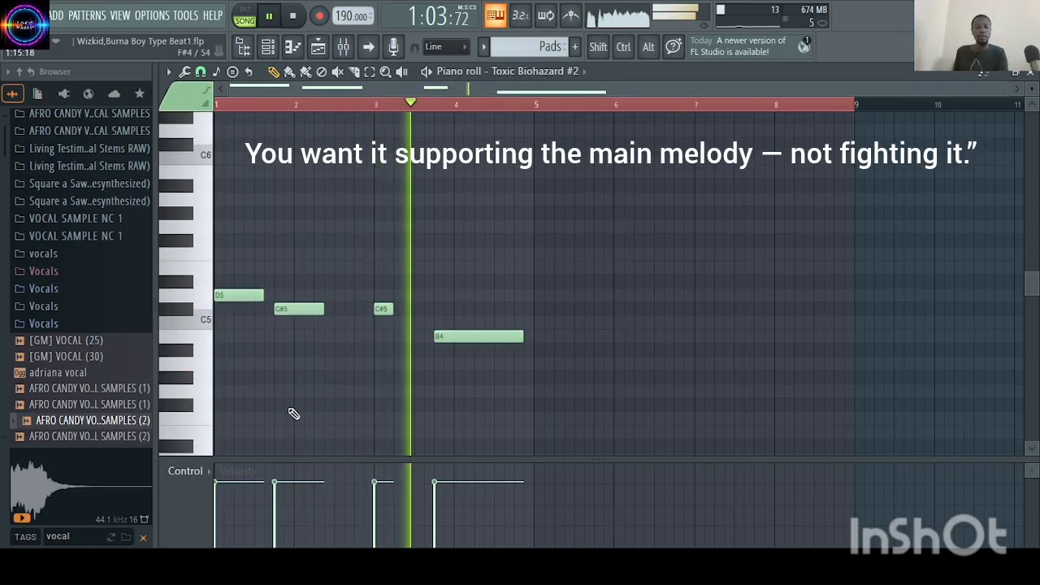
key("space")
- Try lower harmony notes under the D5 at bar 1 and settle on an F#4 lasting 12 steps
left_click(229, 366)
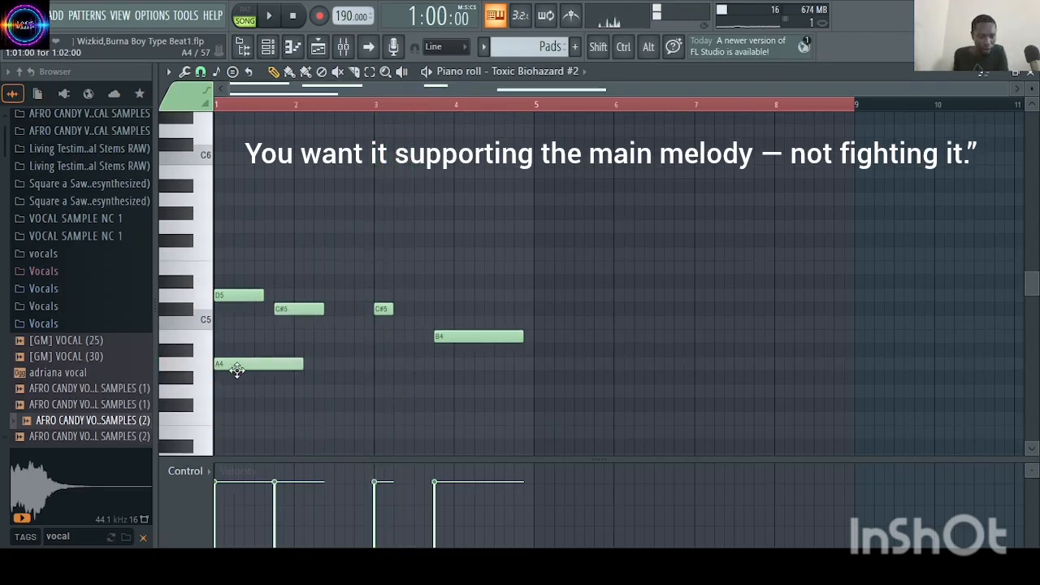
right_click(232, 367)
left_click(216, 391)
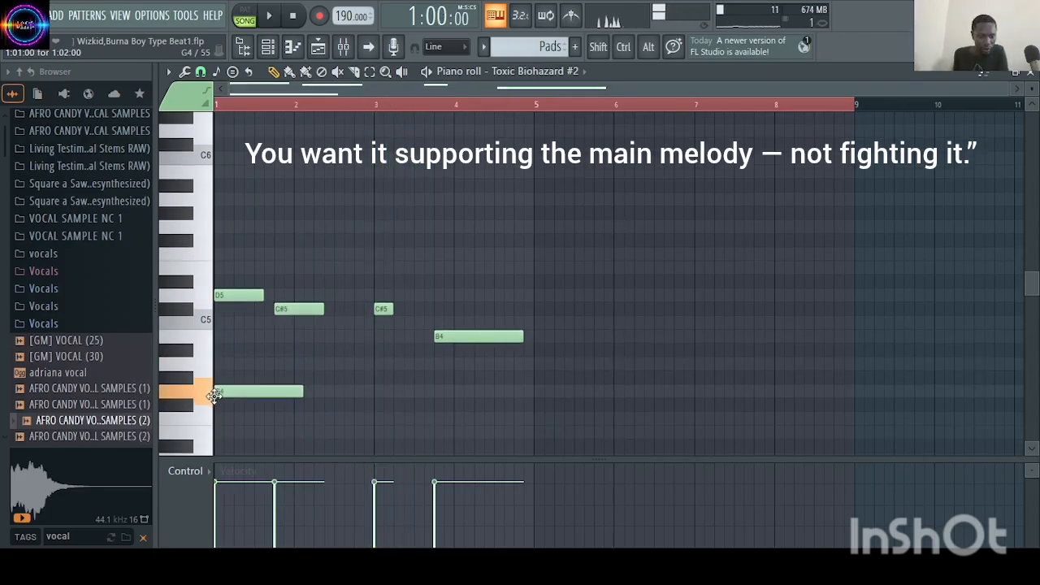
mouse_move(216, 396)
left_mouse_down()
mouse_move(211, 365)
mouse_move(212, 414)
left_mouse_up()
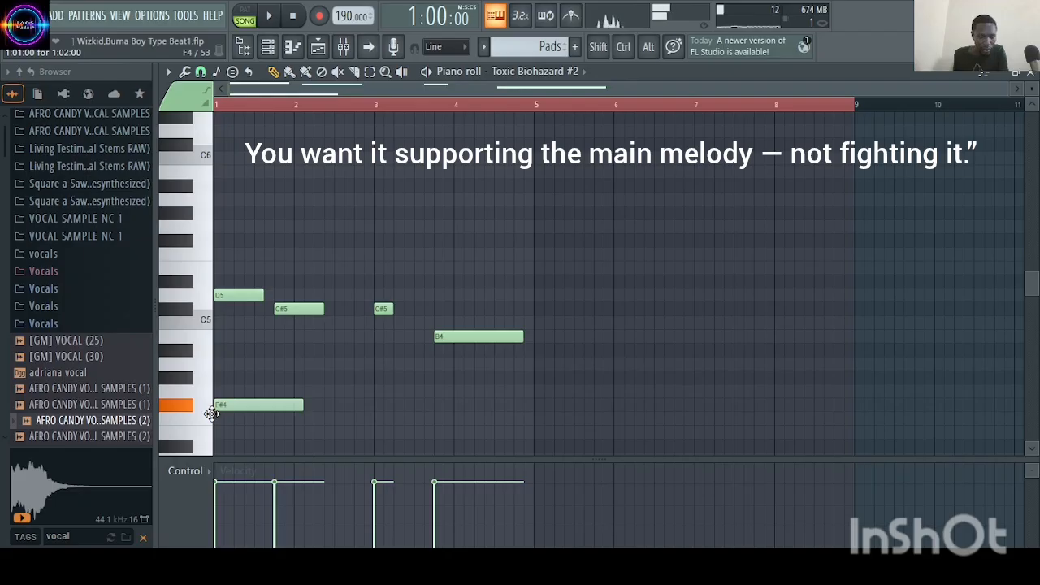
key("space")
left_click_drag(302, 401, 269, 401)
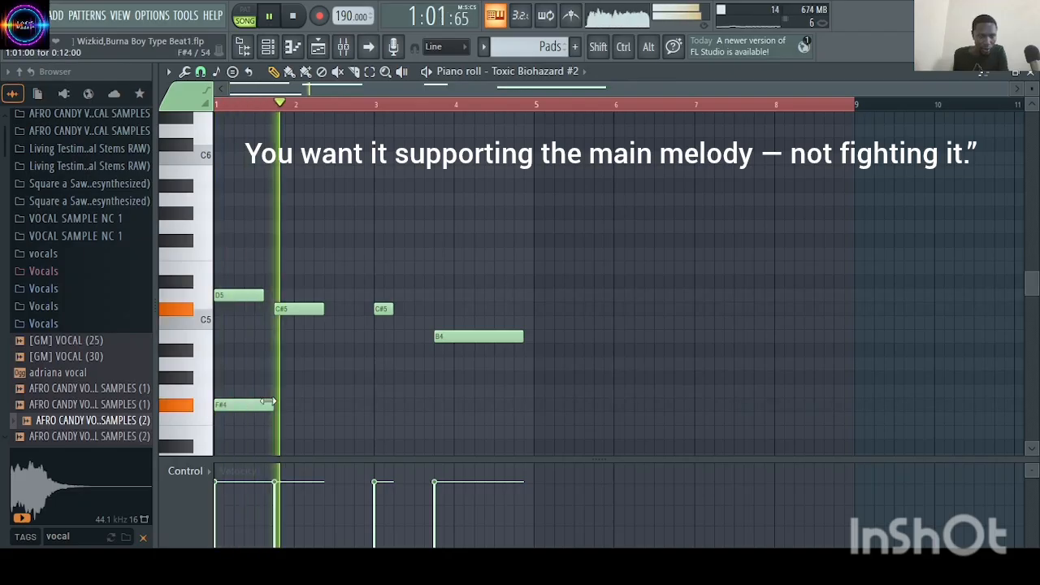
key("space")
- Add A4 harmony notes under both C#5 notes and a G#4 matching the B4's length, and return to the playlist
left_click(279, 365)
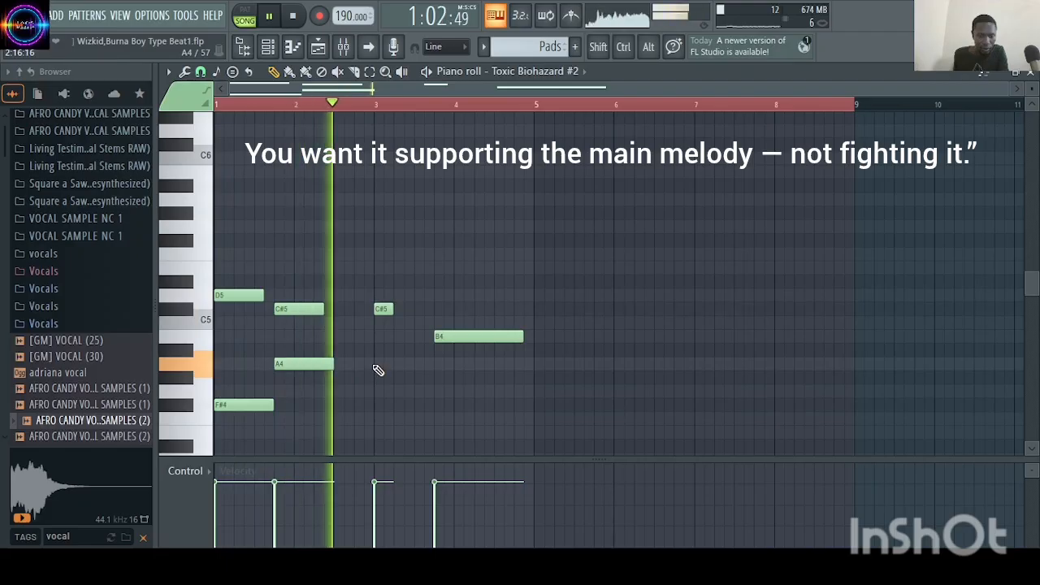
key("space")
left_click(378, 364)
left_click(445, 391)
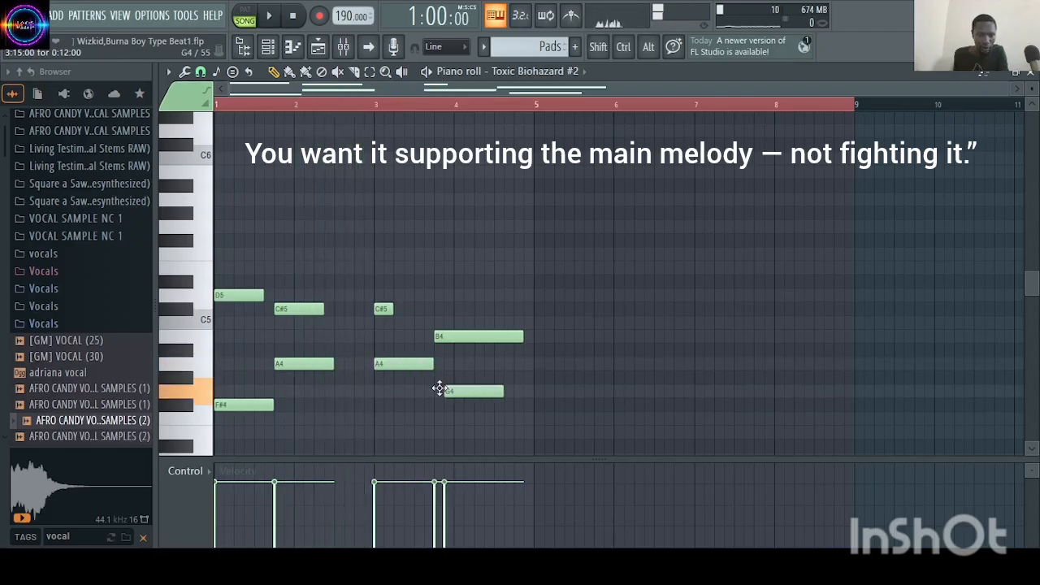
left_click_drag(433, 384, 431, 370)
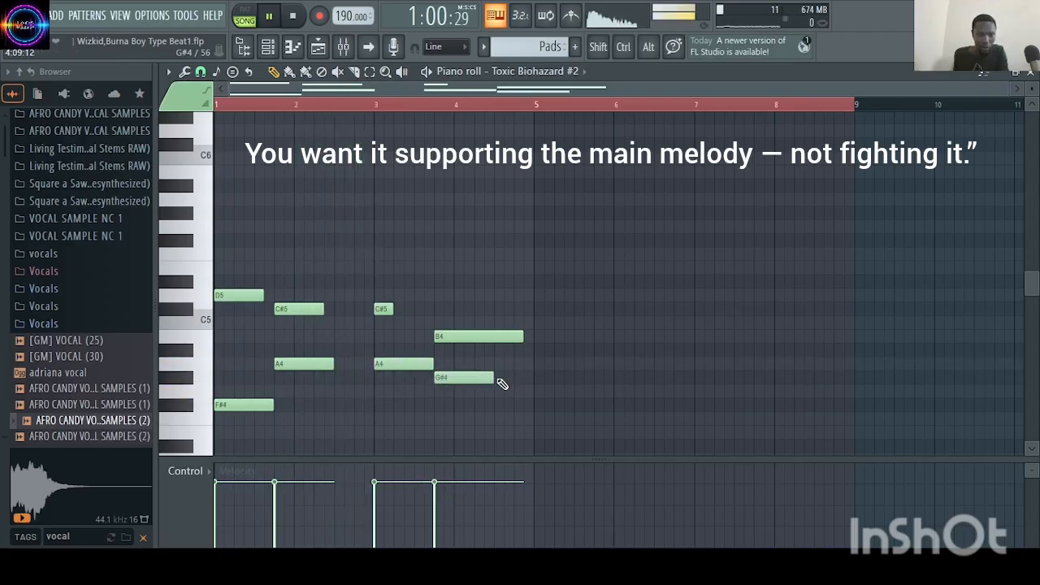
left_click_drag(502, 384, 524, 379)
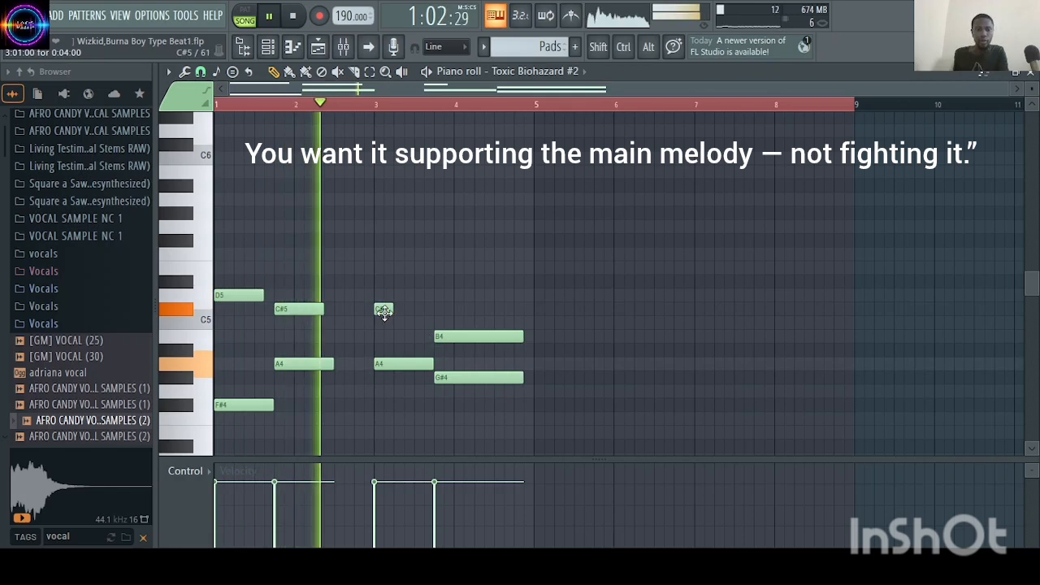
key("ctrl+l")
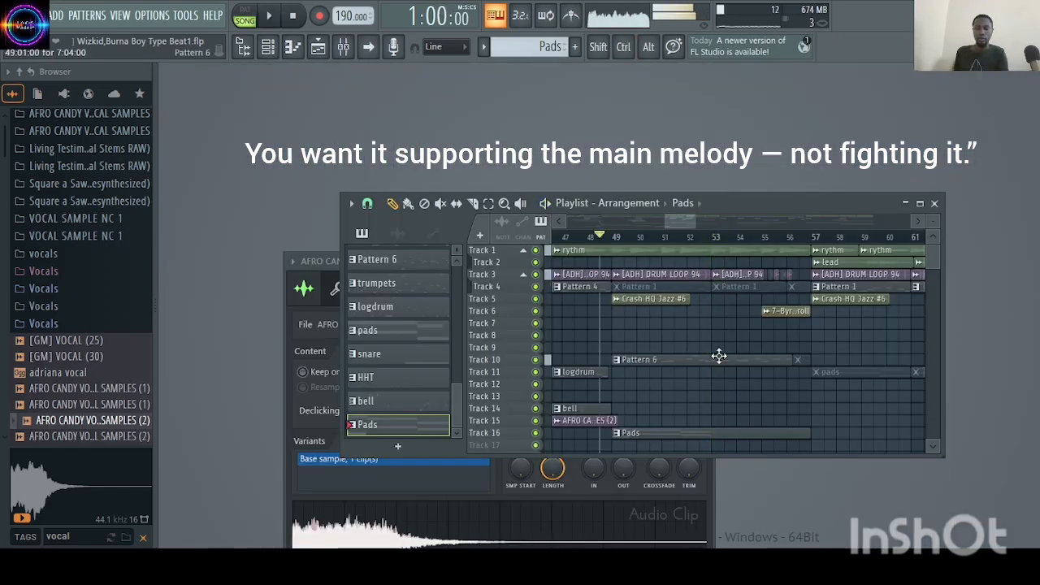
- Trim the Pads clip at bar 49 on Track 16 to four bars and duplicate it at bar 53 during playback
key("space")
left_click_drag(810, 433, 721, 437)
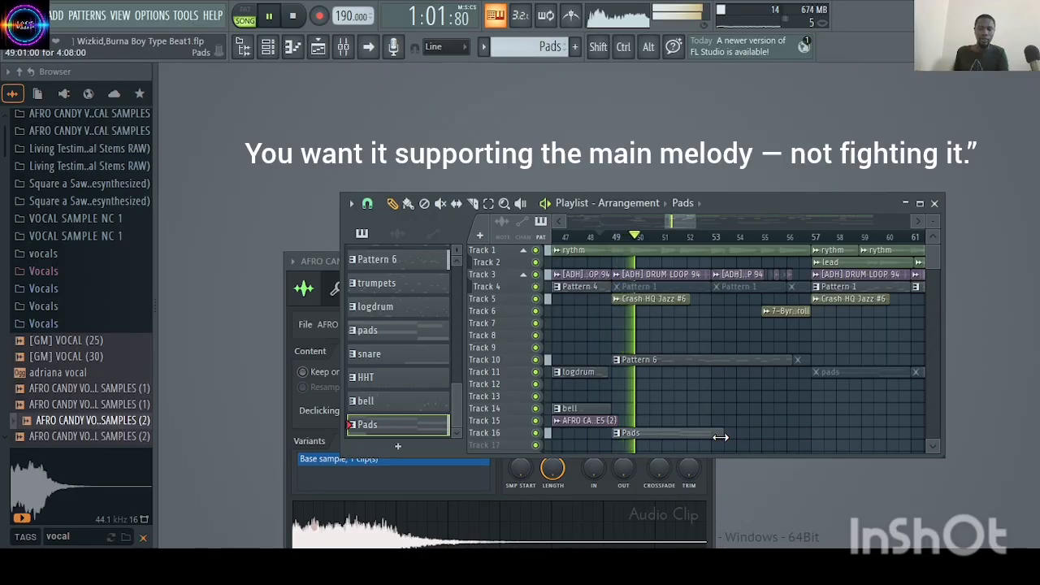
left_click(705, 432, "ctrl")
key("ctrl+b")
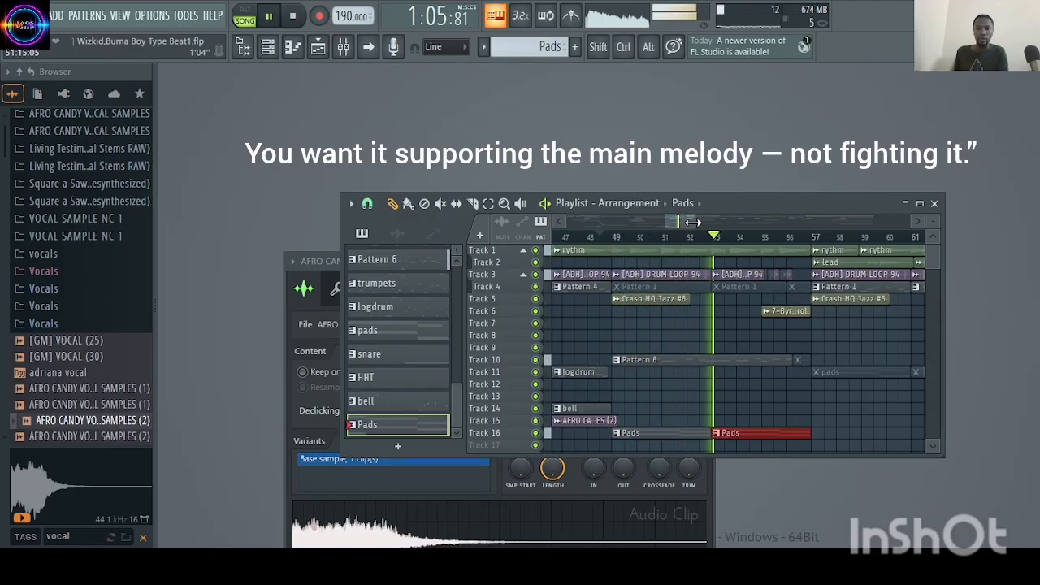
- Unmute the four pads clips on Track 11 starting at bar 57
left_click_drag(692, 222, 775, 222)
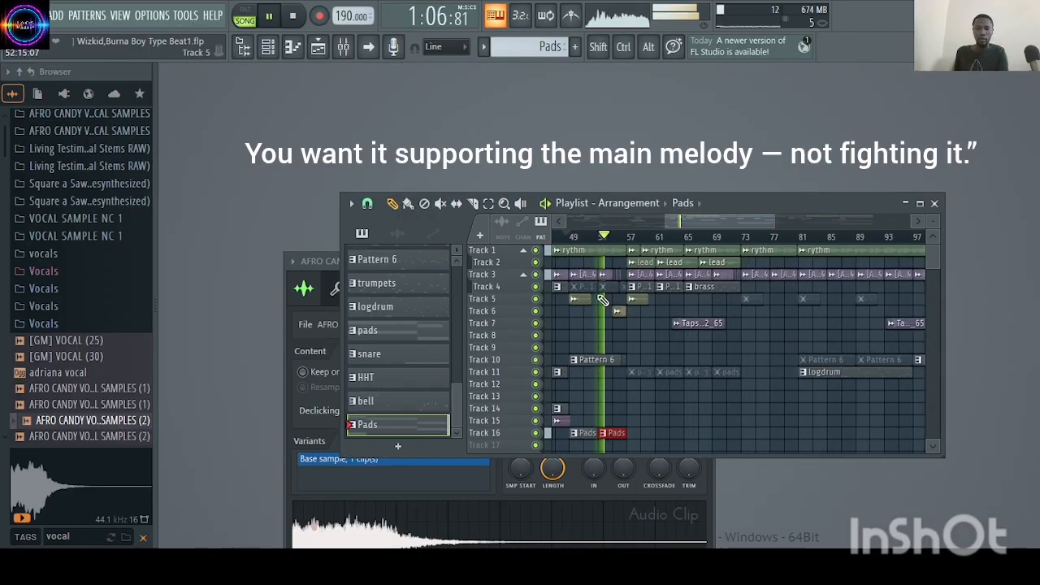
left_click(443, 203)
left_click_drag(637, 374, 741, 373)
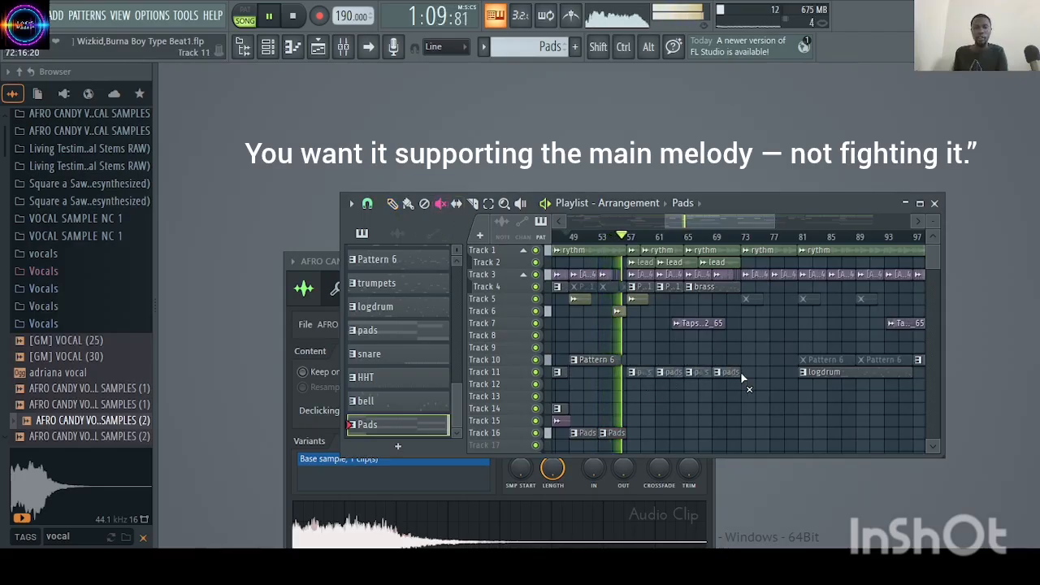
- Look over the wider arrangement and the mixer levels, and play the song from bar 49
left_click_drag(773, 222, 817, 223)
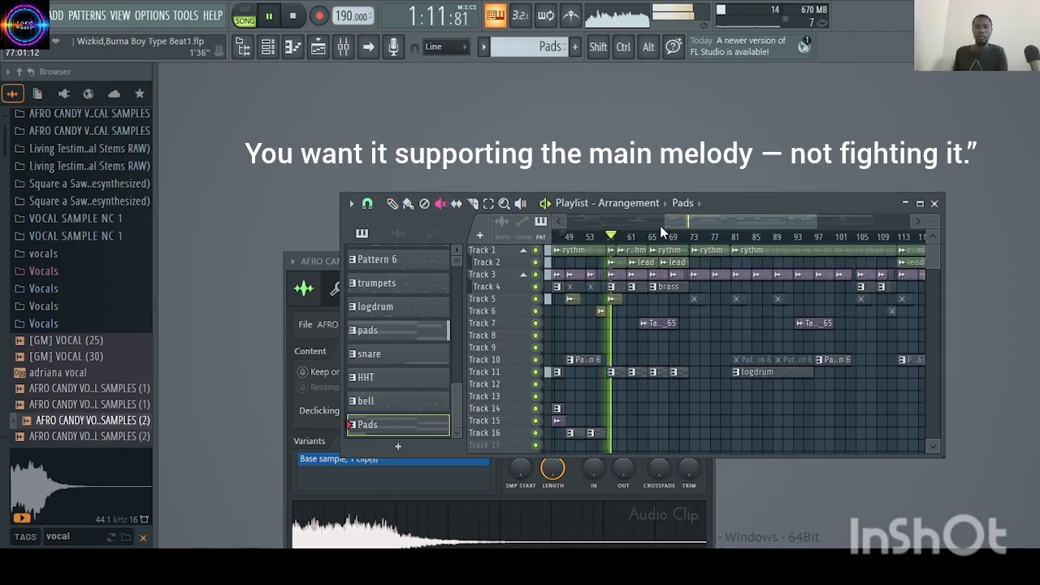
left_click_drag(662, 222, 597, 222)
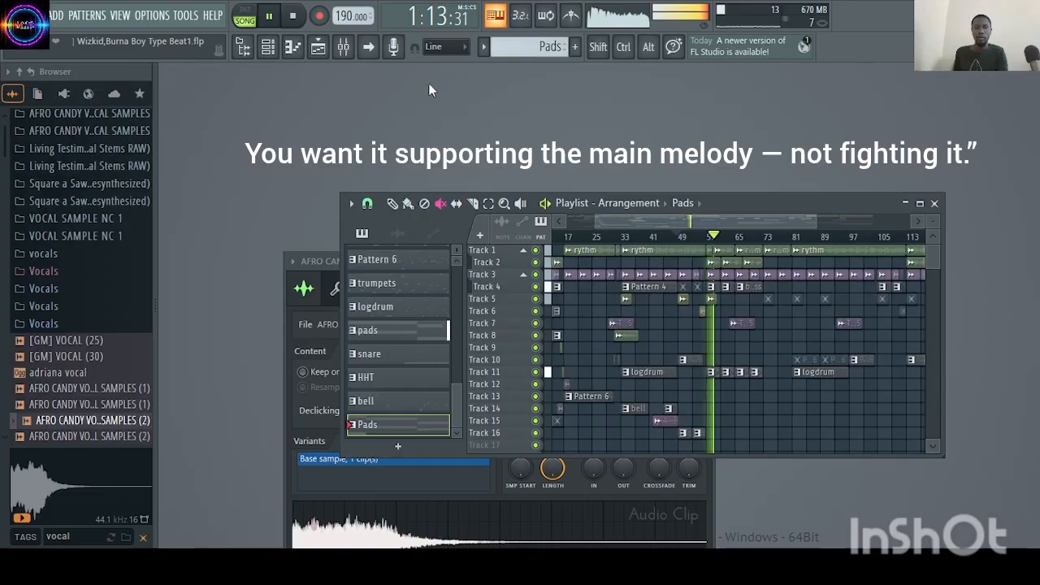
left_click(345, 49)
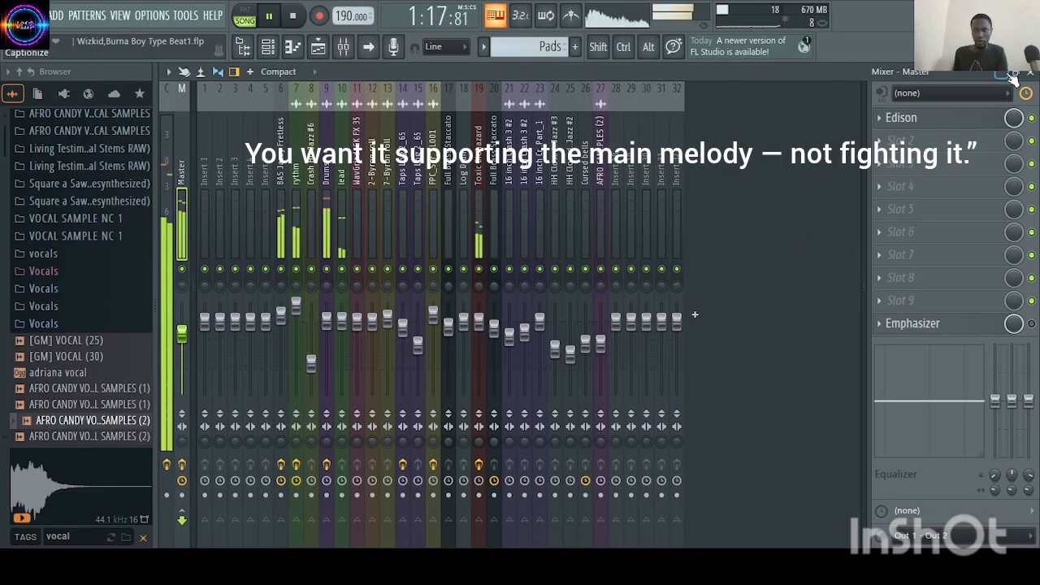
left_click(1013, 73)
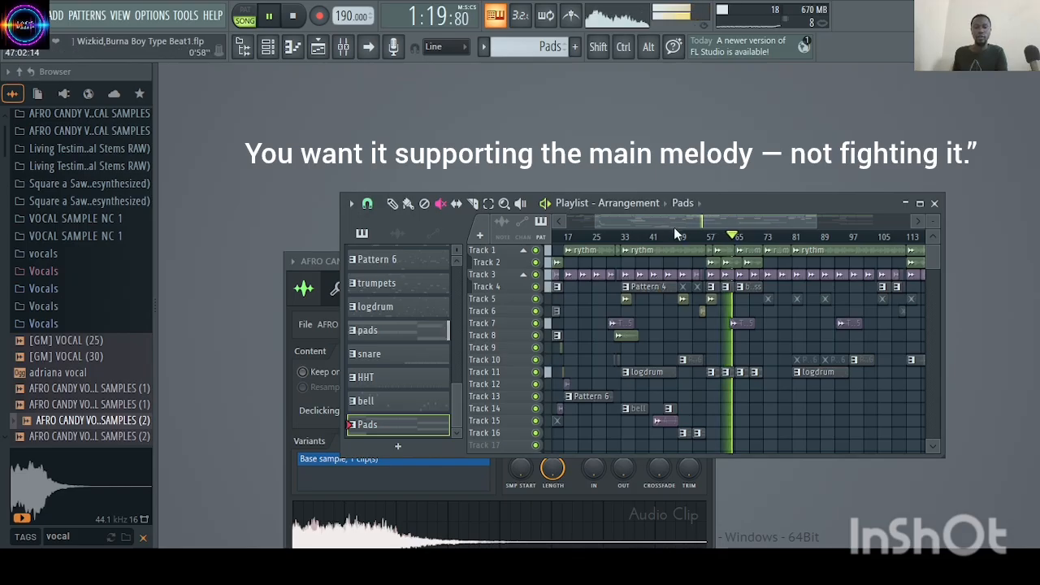
left_click(675, 235)
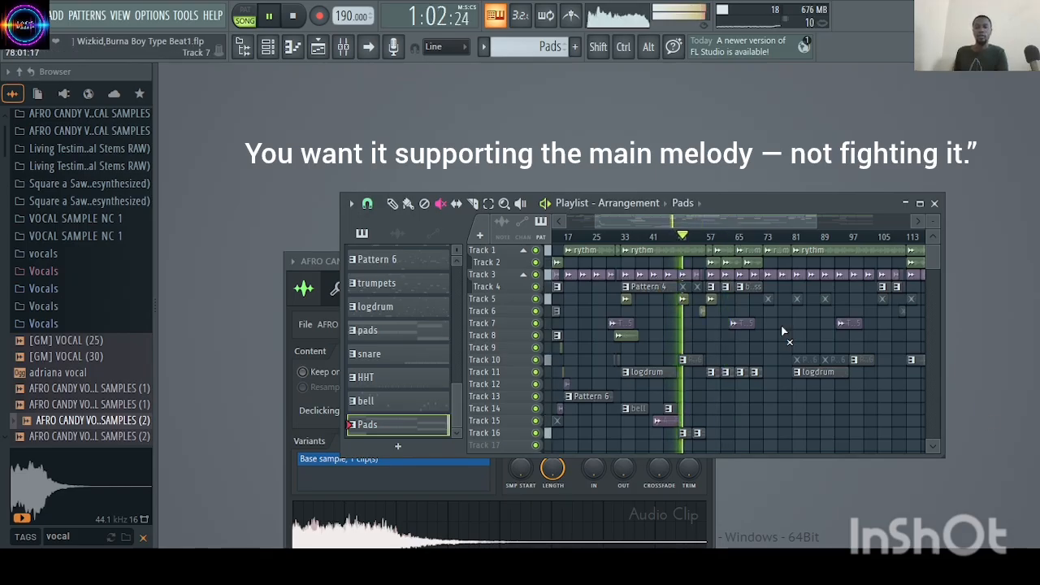
- Copy the two Pads clips on Track 16 from bar 49 to bar 105 on the same track
left_click(392, 203)
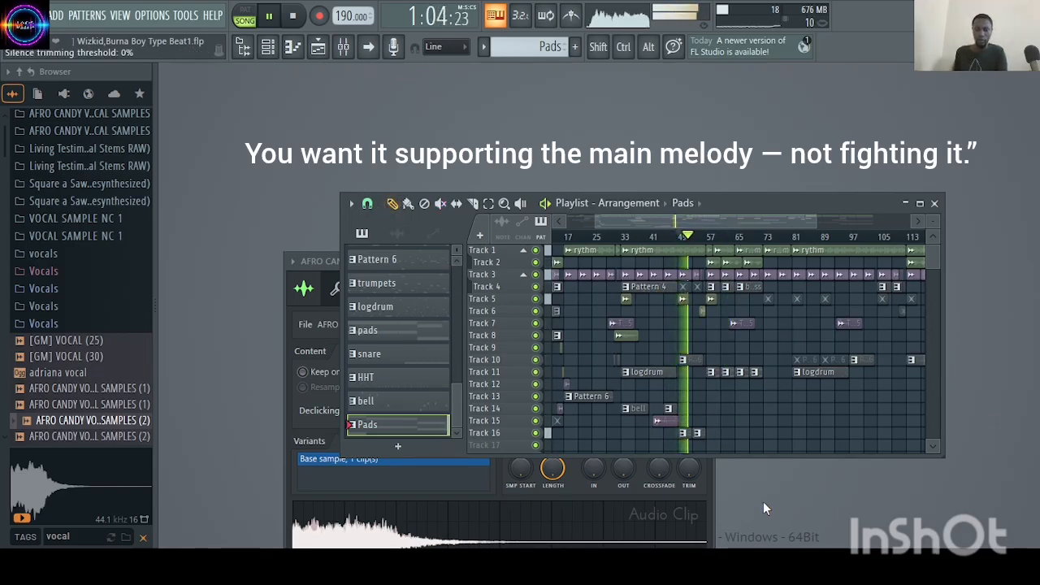
scroll(767, 405, "down", 2)
left_click_drag(719, 405, 682, 425)
left_click_drag(815, 221, 904, 221)
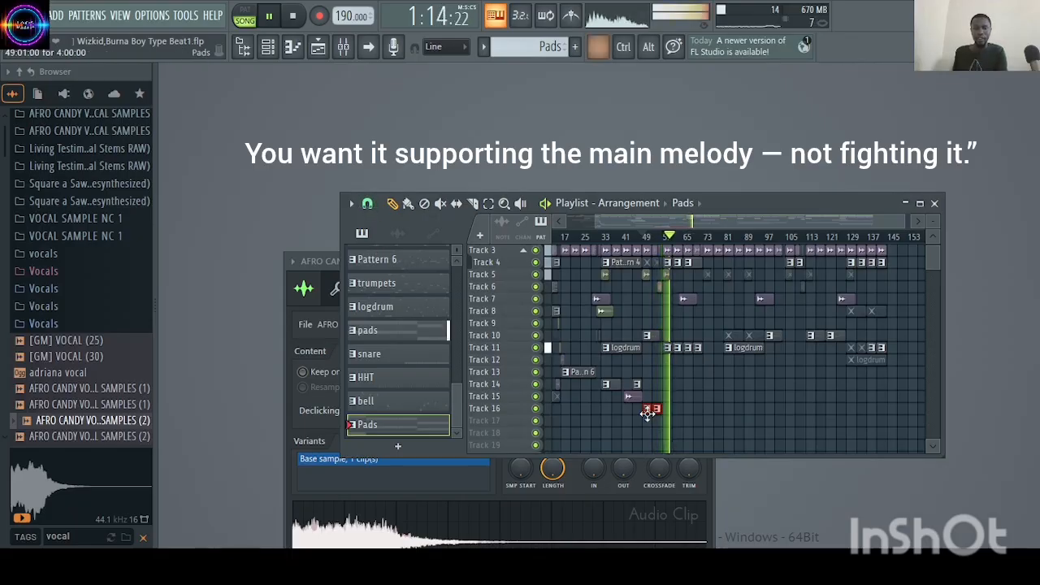
left_click_drag(653, 412, 778, 416)
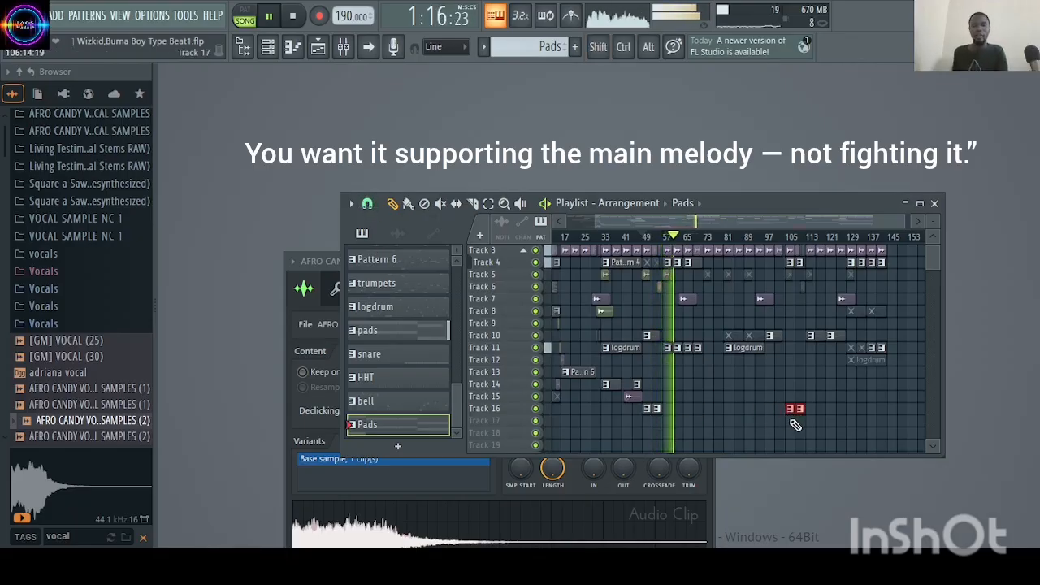
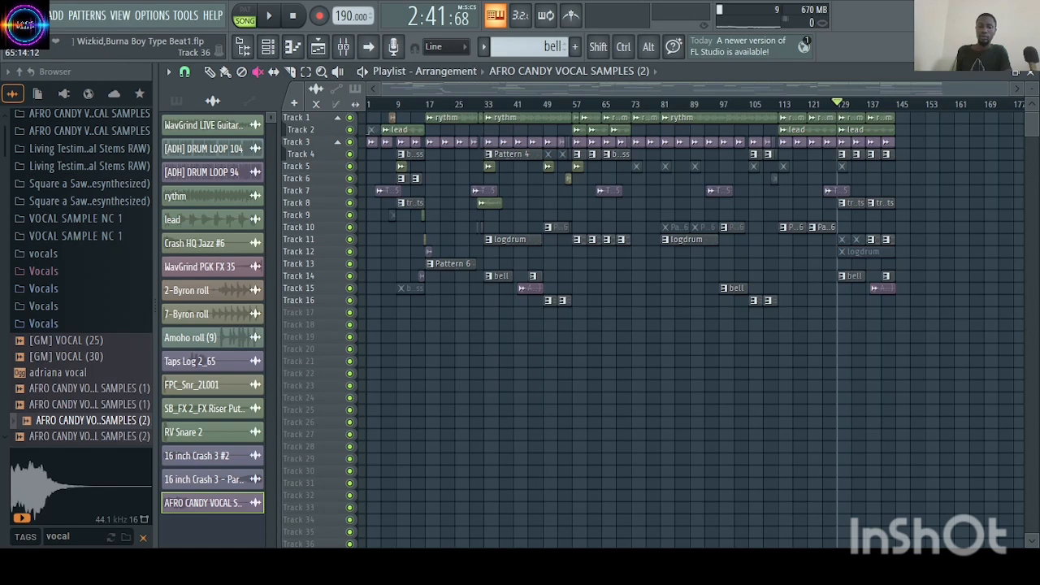
- Return the Master volume to 100% and create an automation clip for it in the playlist
left_click(344, 47)
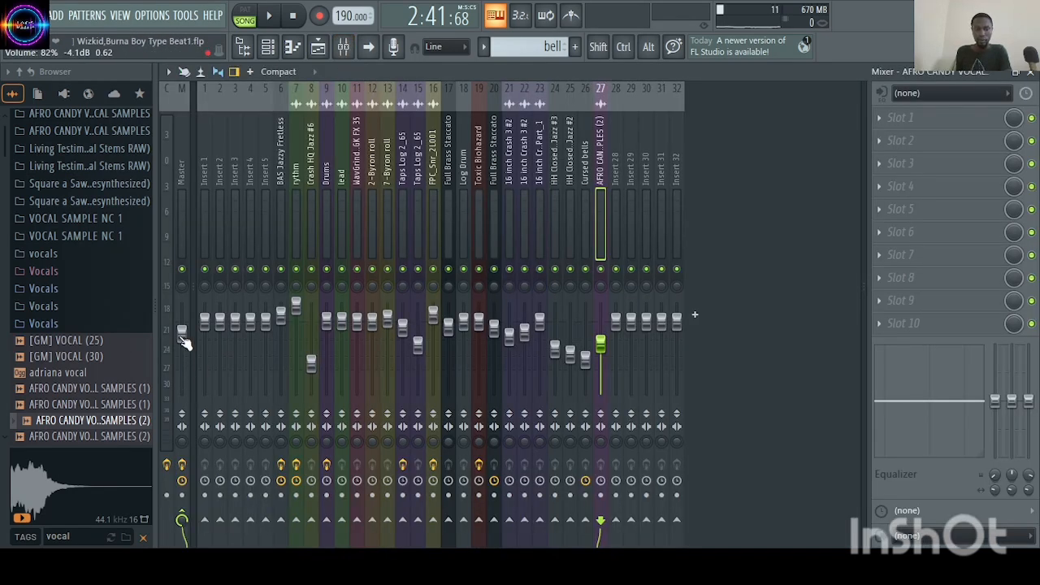
key("ctrl+z")
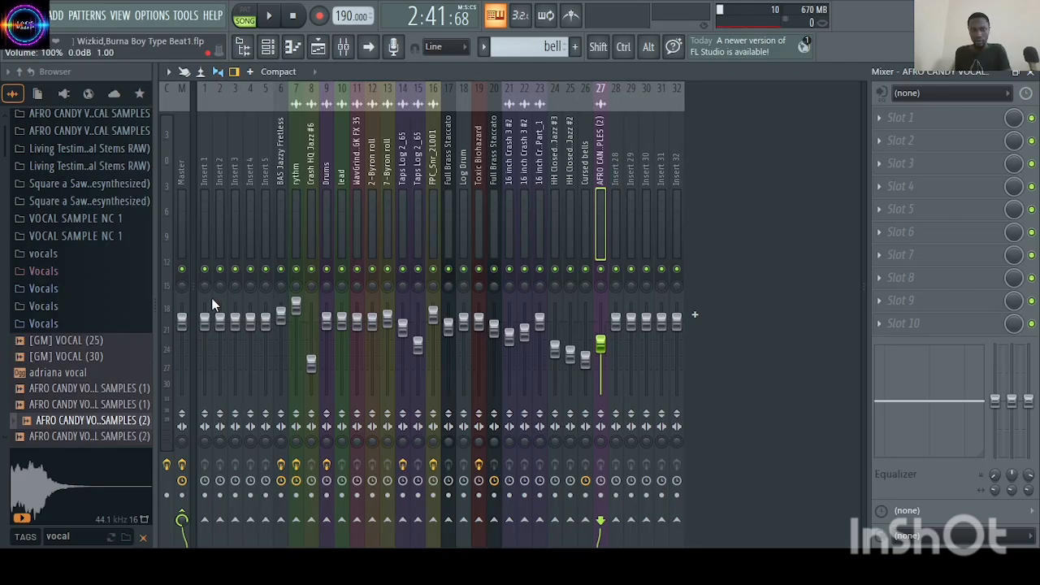
left_click(270, 17)
left_click(293, 17)
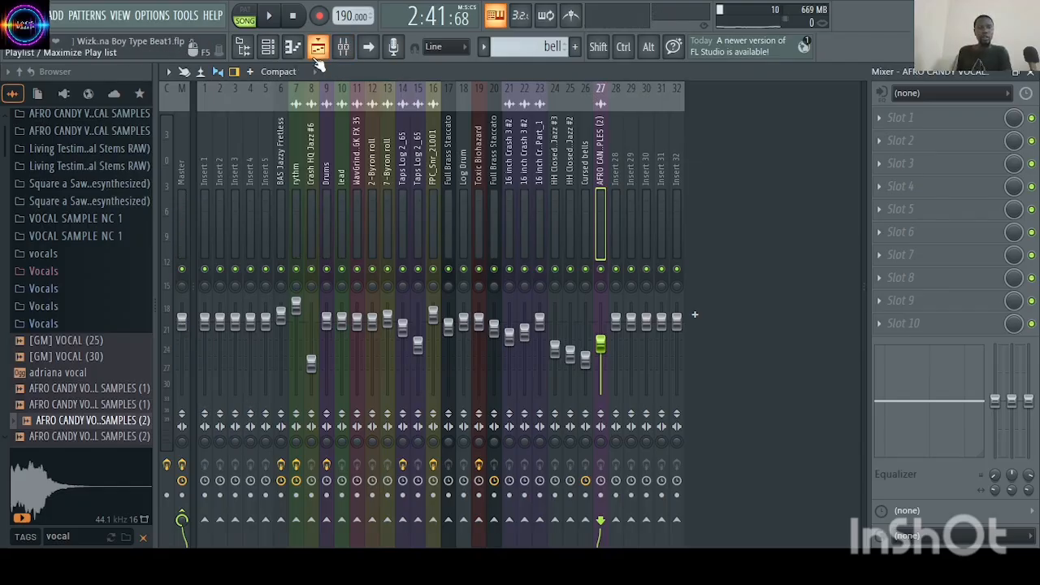
left_click(320, 47)
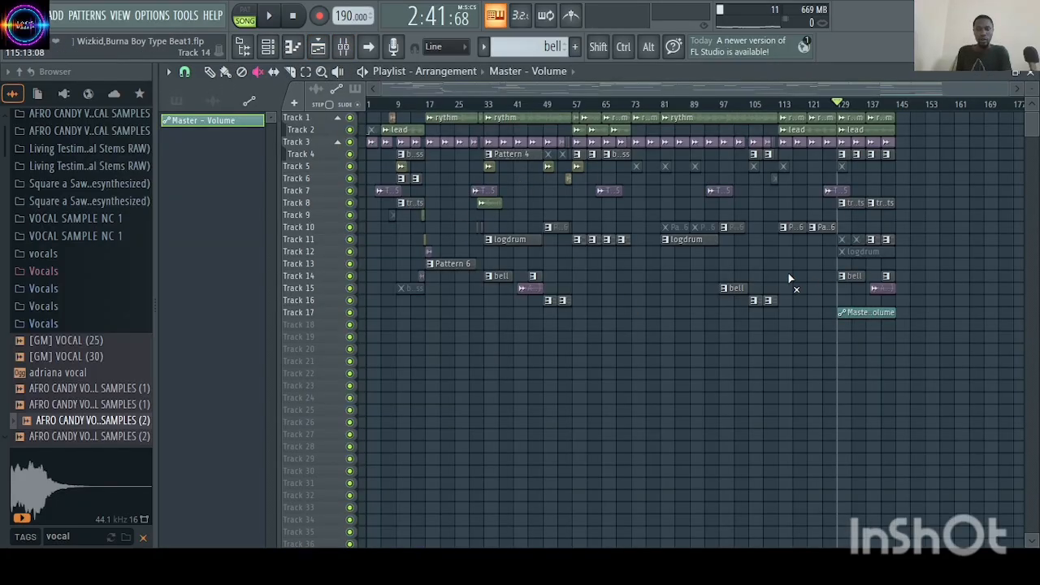
- Place the Master - Volume automation clip on Track 18 from bar 1, lengthen it to about 152 bars and extend its level line to the end
left_click_drag(1035, 90, 1034, 87)
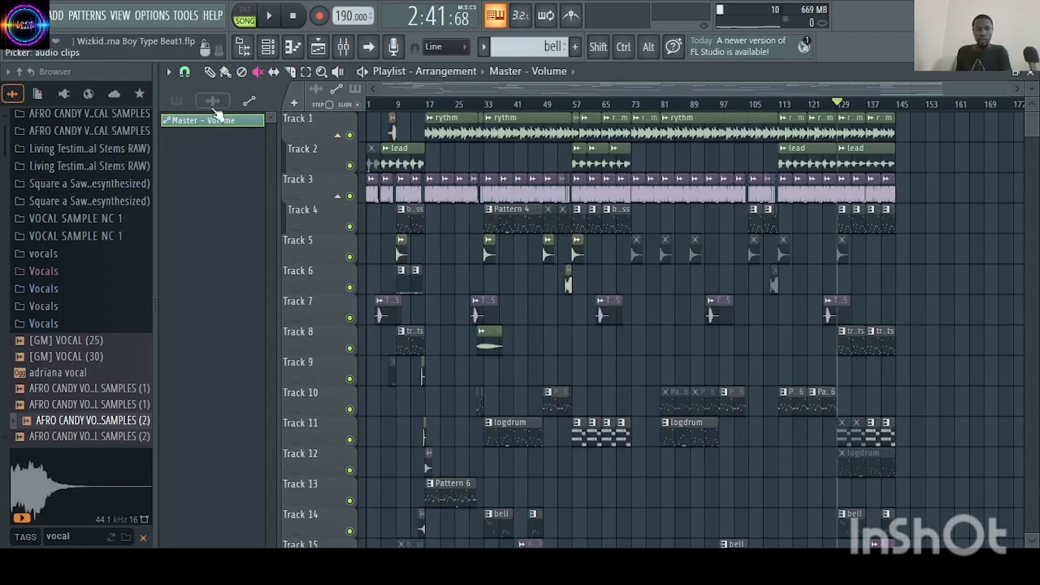
scroll(642, 260, "down", 5)
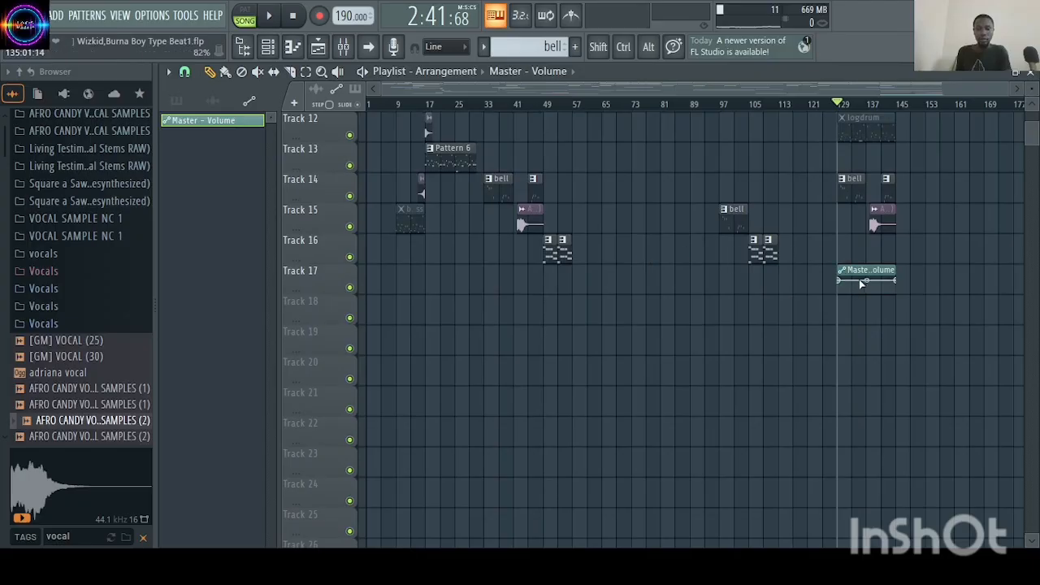
left_click_drag(869, 268, 922, 269)
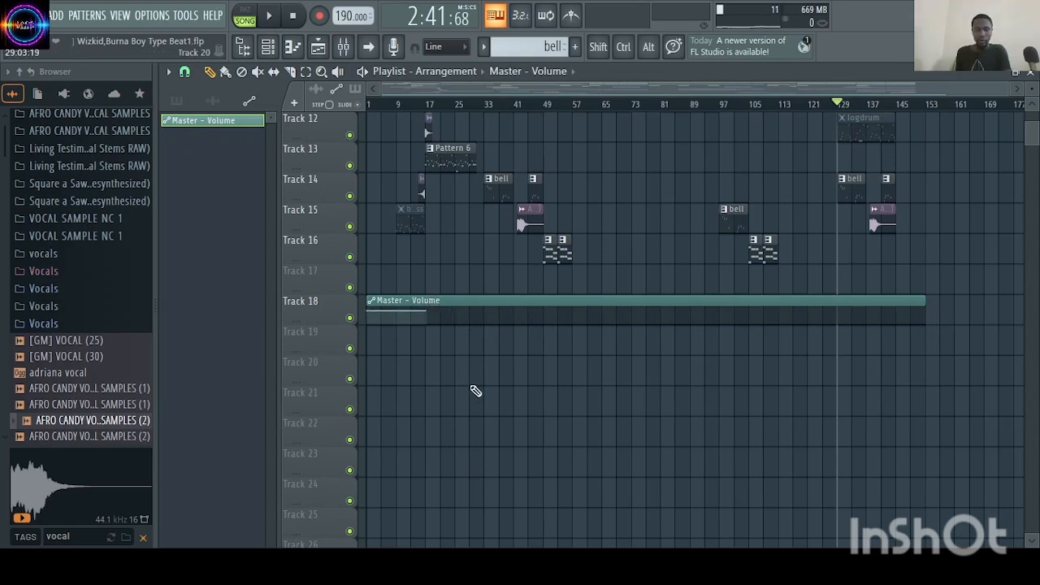
left_click_drag(427, 310, 914, 311)
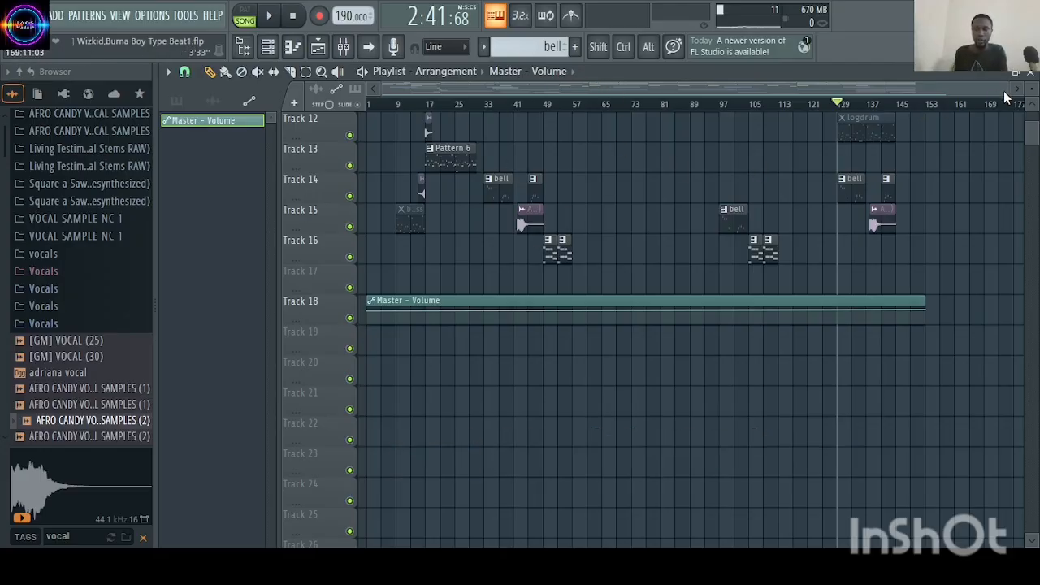
- Add a volume fade-in about half a bar long at the start of the Master - Volume clip and return playback to the beginning
left_click_drag(1003, 91, 471, 91)
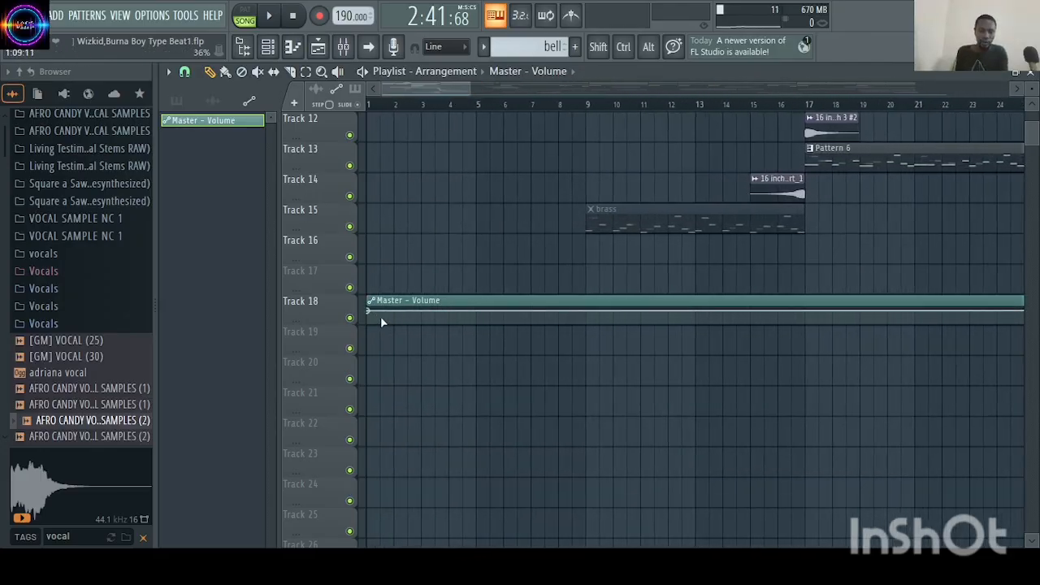
left_click_drag(373, 317, 377, 313)
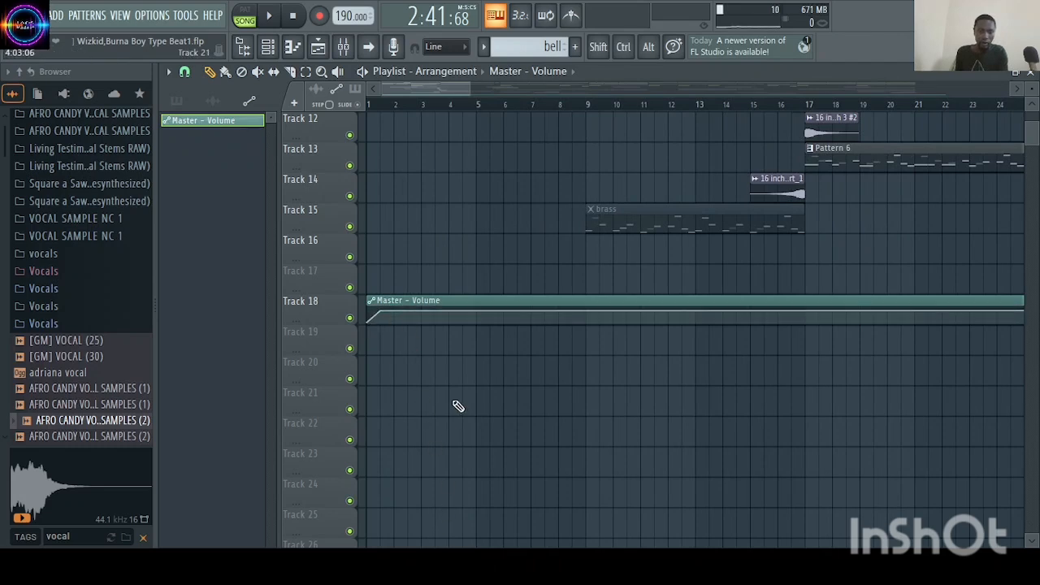
left_click_drag(471, 90, 412, 89)
key("space")
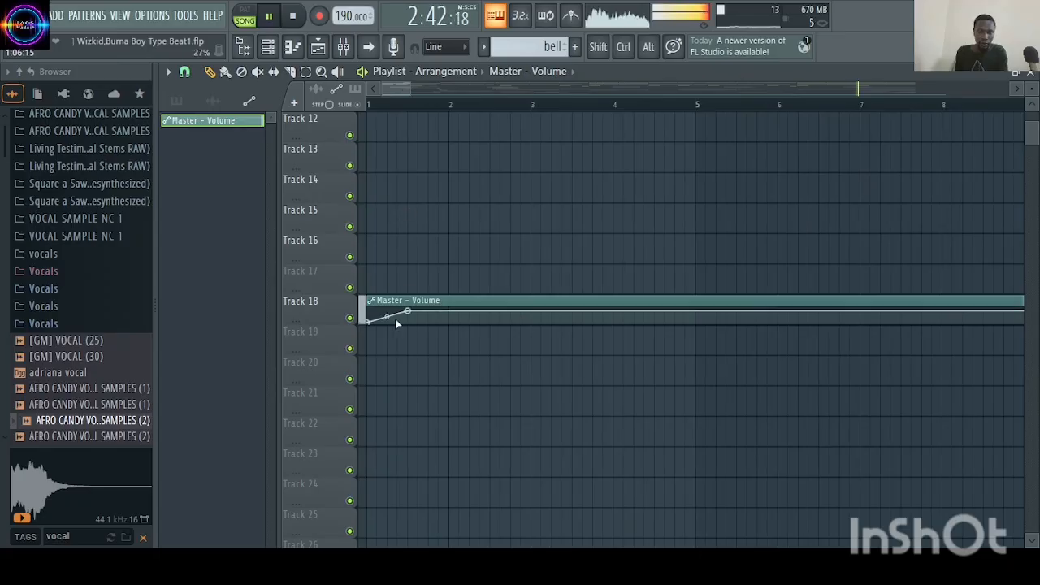
left_click(295, 17)
left_click(296, 17)
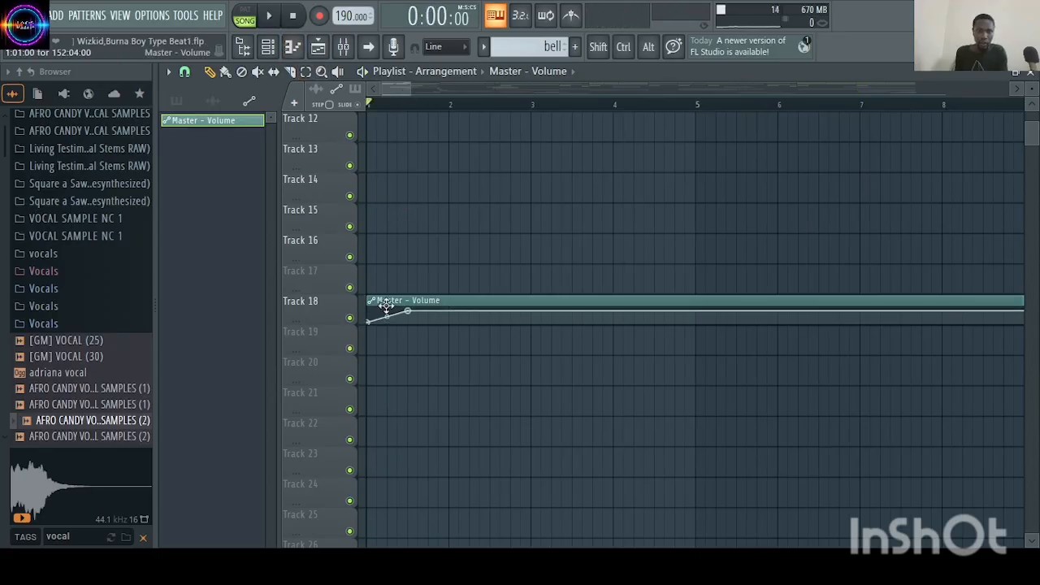
- Bend the Master - Volume fade-in into an upward curve and audition it repeatedly from the song's start
left_click(273, 17)
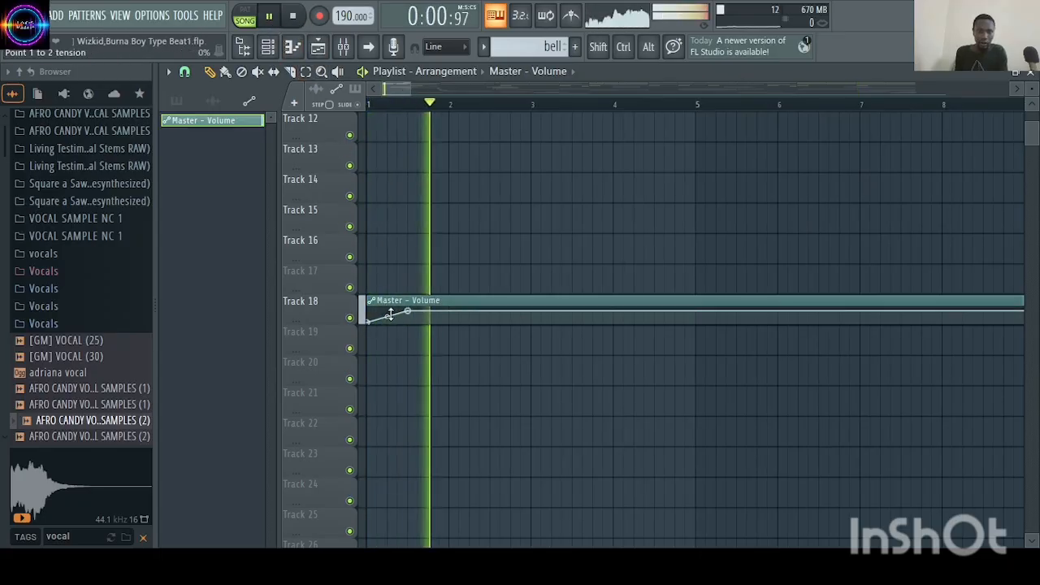
key("space")
key("space")
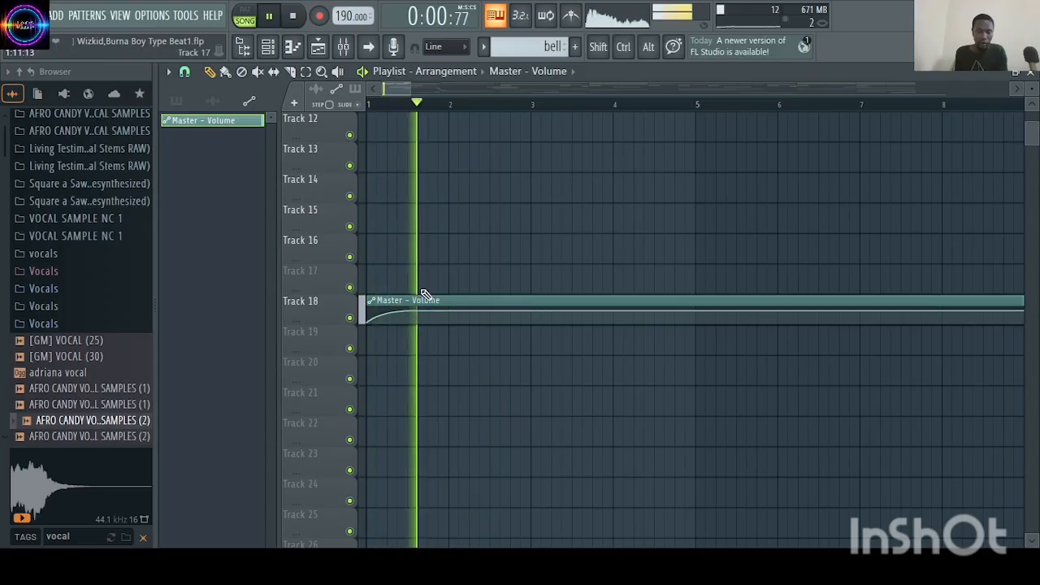
left_click_drag(388, 315, 387, 310)
key("space")
key("space")
key("space")
key("space")
key("space")
key("space")
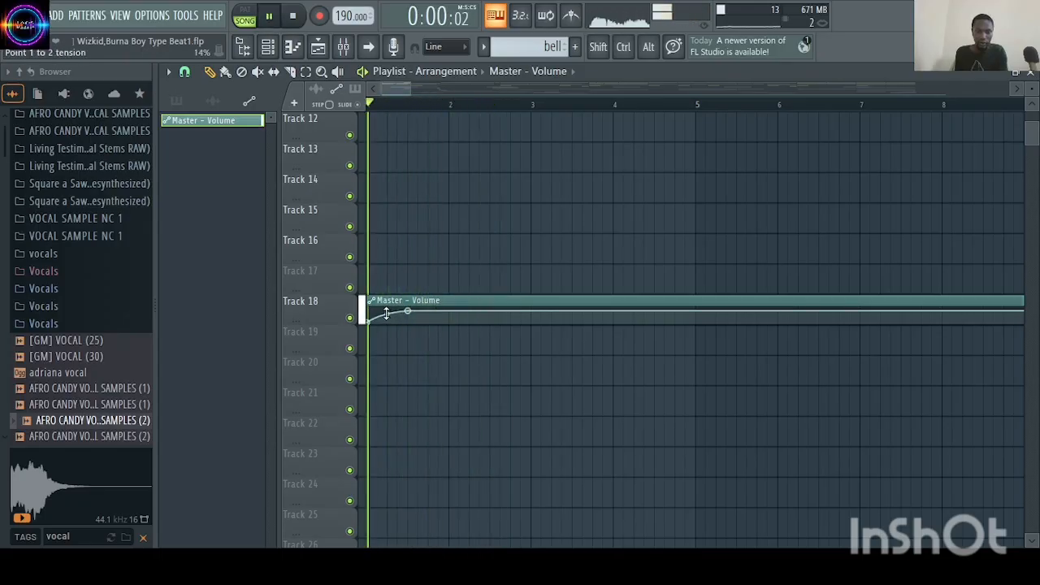
key("space")
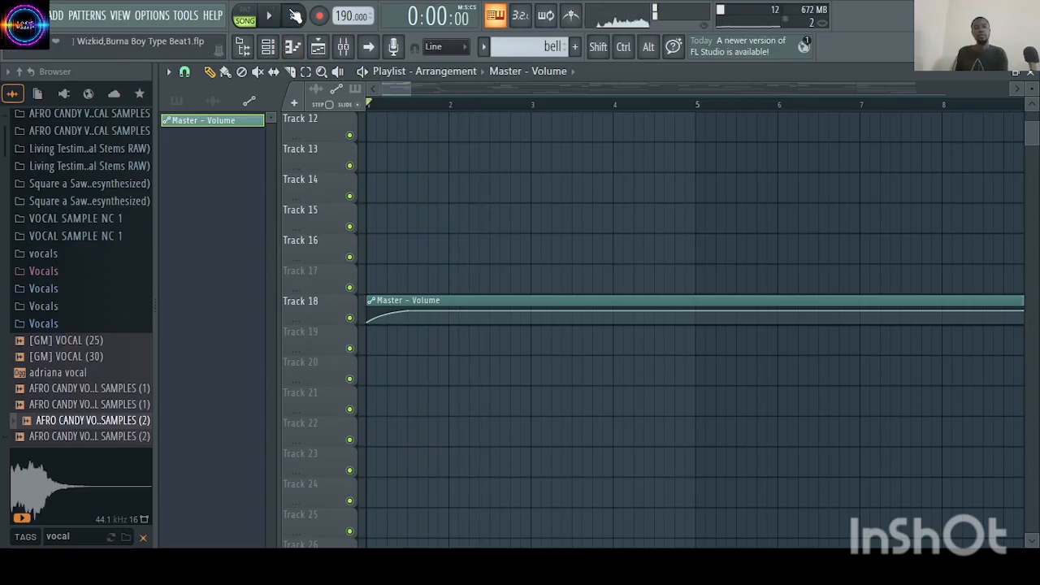
key("space")
left_click_drag(413, 88, 1027, 88)
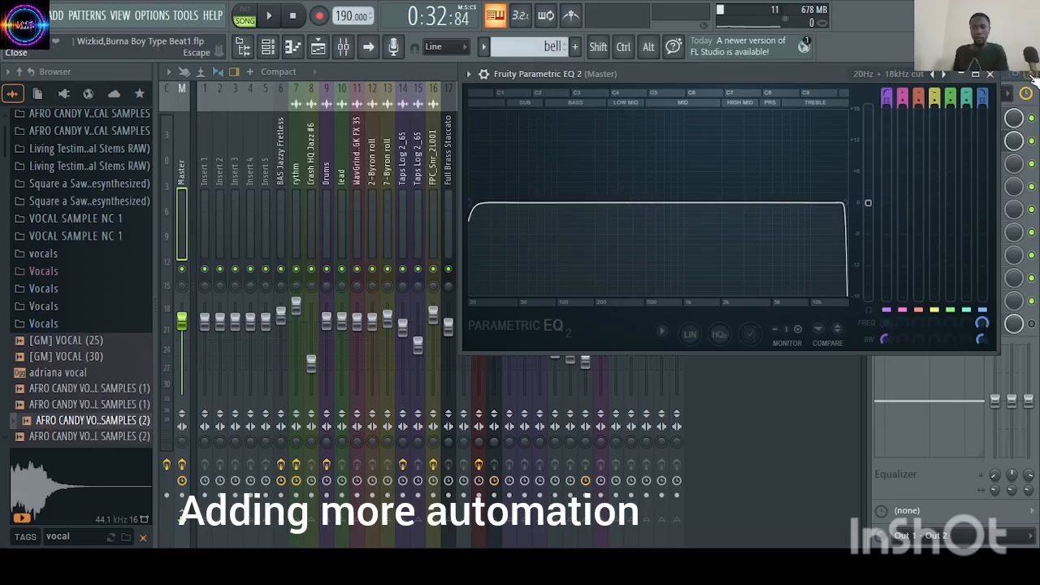
- Close the mixer and Fruity Parametric EQ 2 windows and start playing the looped playlist section
left_click(1031, 75)
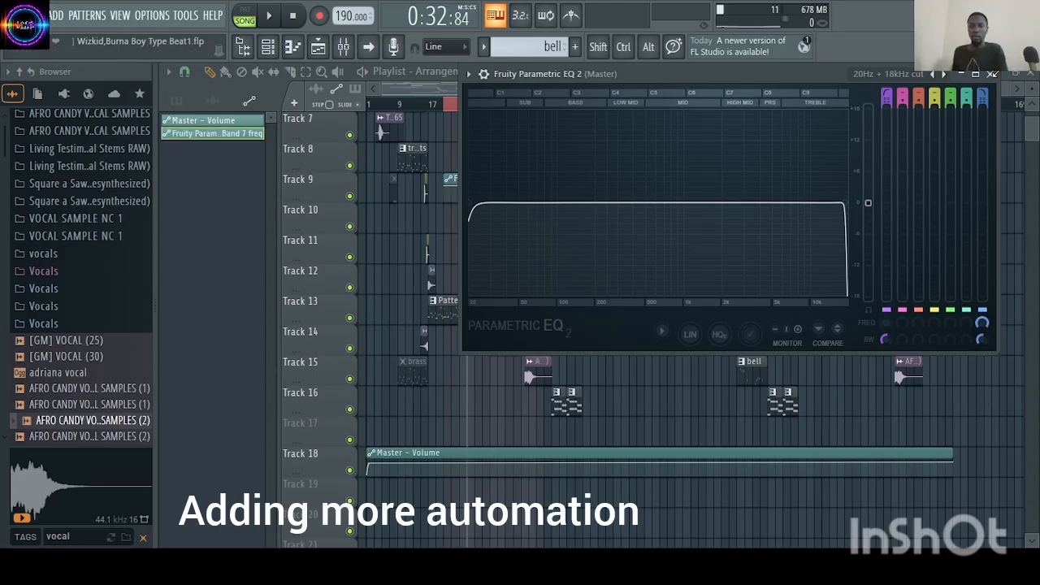
left_click(992, 74)
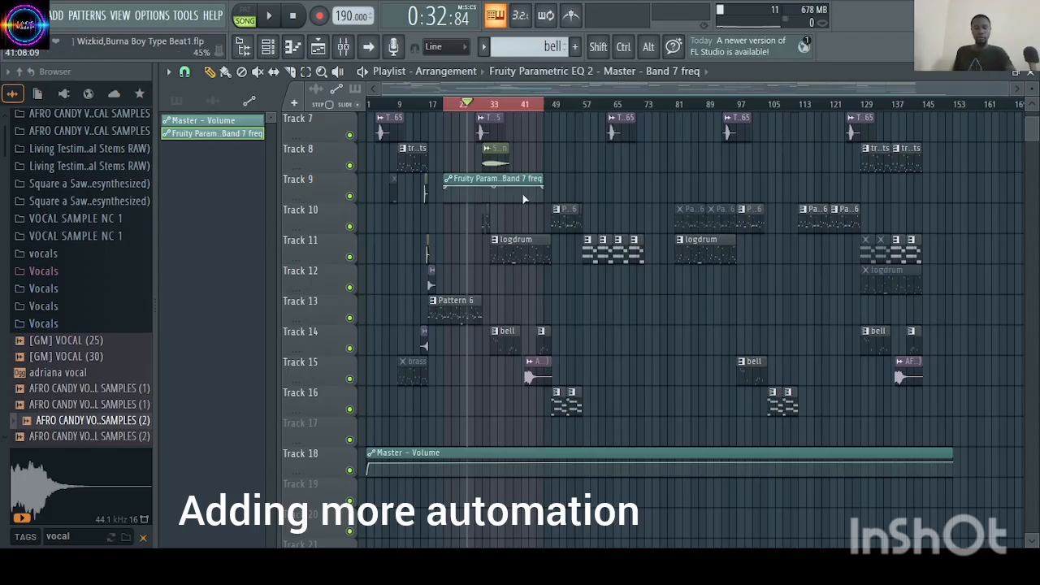
key("space")
- Shape a curved dip in the Fruity Parametric EQ 2 Band 7 freq clip on Track 9 from bar 29 to 31, lowest at bar 30
left_click_drag(1013, 91, 598, 94)
left_click_drag(1034, 91, 1037, 87)
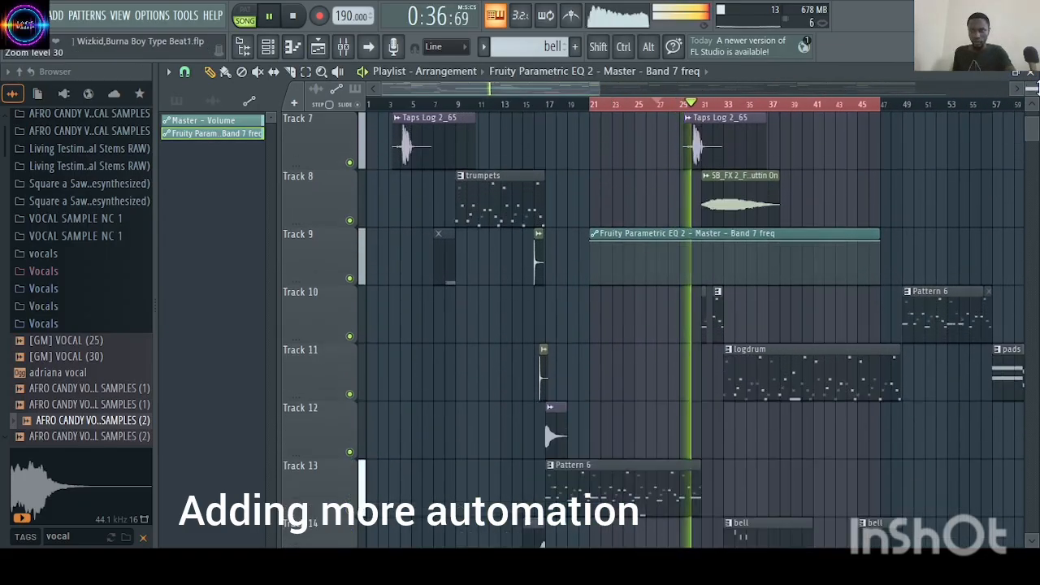
scroll(709, 316, "up", 1)
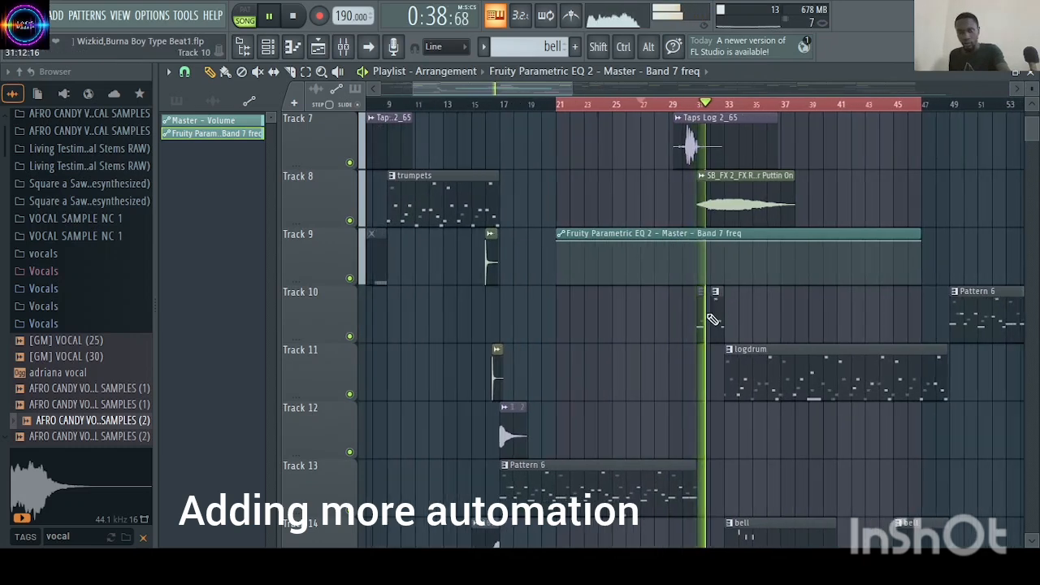
scroll(709, 316, "up", 2)
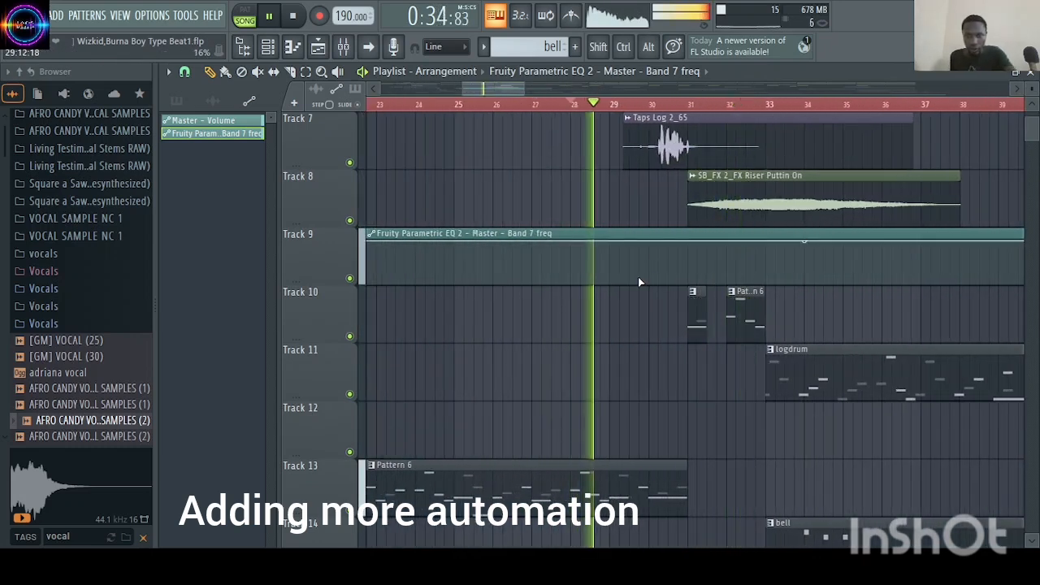
right_click(649, 259)
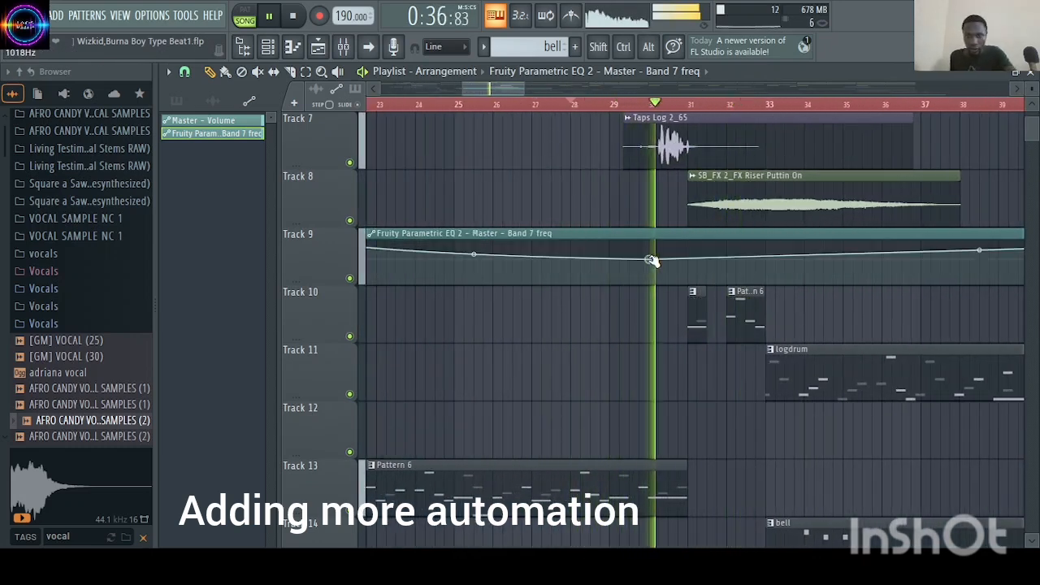
left_click_drag(609, 263, 609, 242)
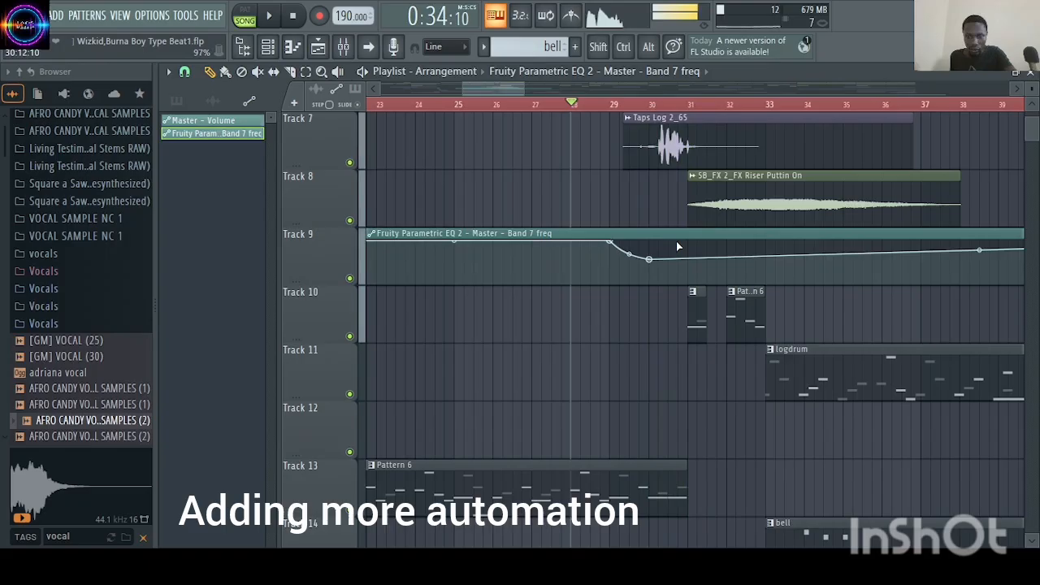
right_click(689, 244)
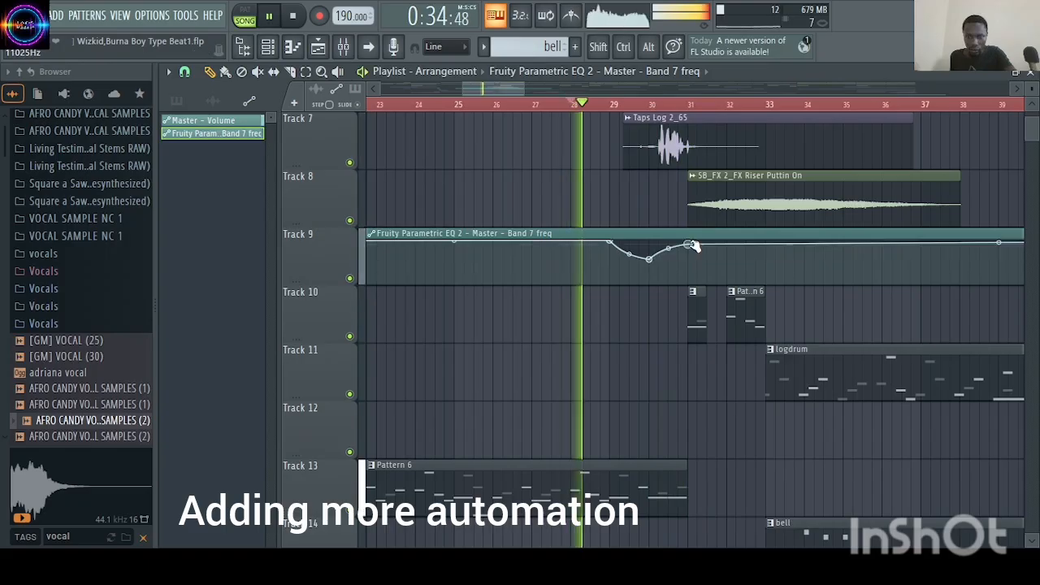
left_click_drag(668, 248, 660, 258)
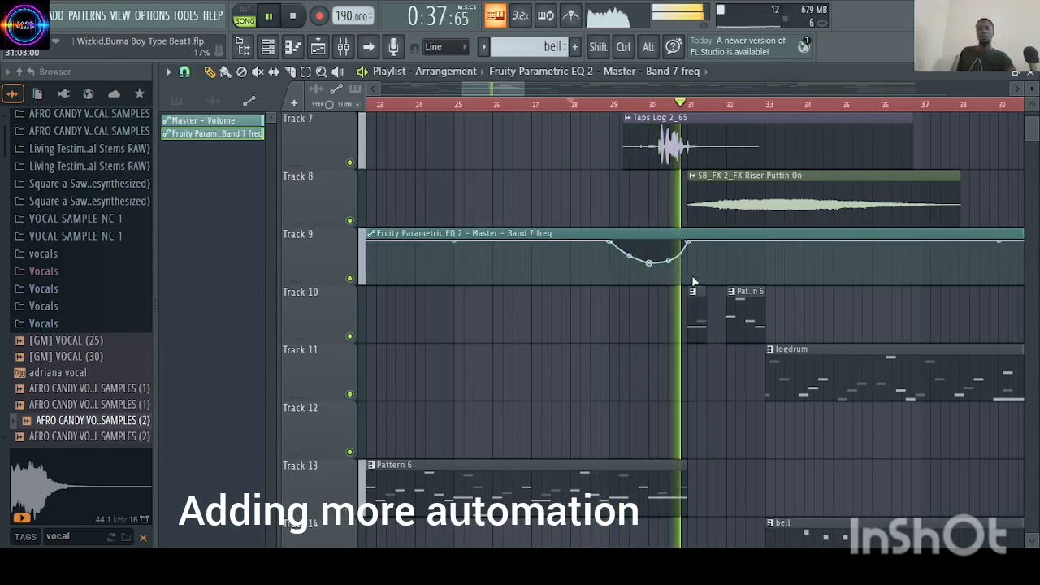
- Move the Taps Log 2_65 clip on Track 7 earlier, to about bar 26.5, and audition the passage leading into the EQ dip
key("space")
left_click_drag(697, 143, 588, 146)
key("space")
key("space")
key("space")
left_click(531, 106)
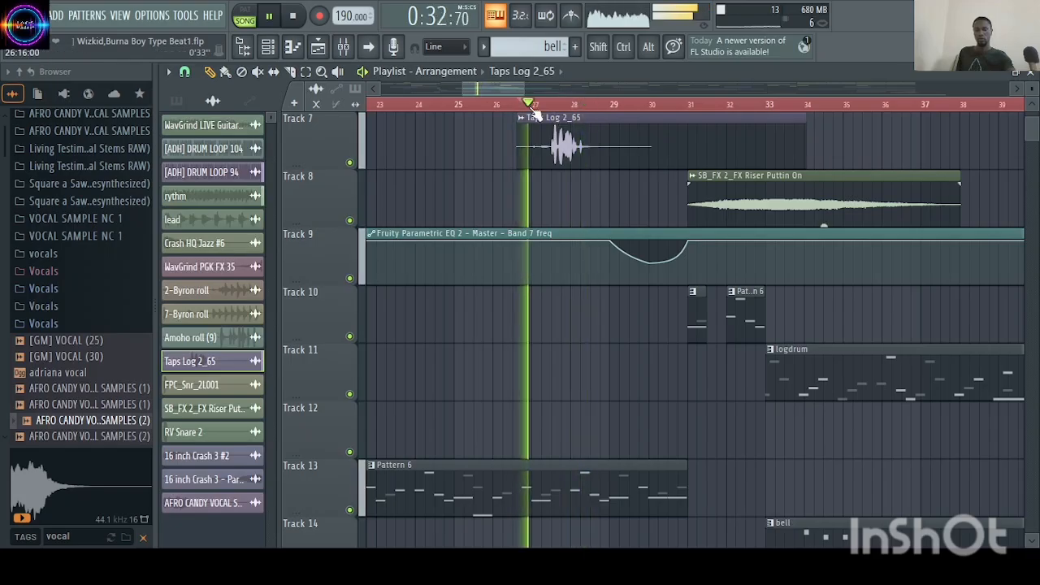
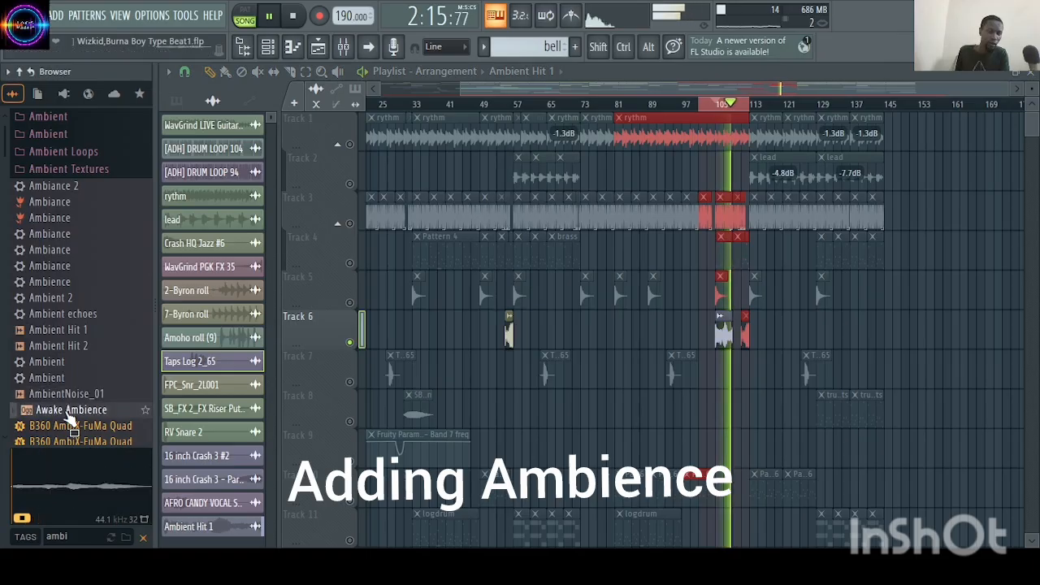
- Place the Awake Ambience sample on Track 7 at about bar 102 and toggle the track's solo to audition it
key("space")
left_click_drag(69, 412, 708, 378)
right_click(350, 382)
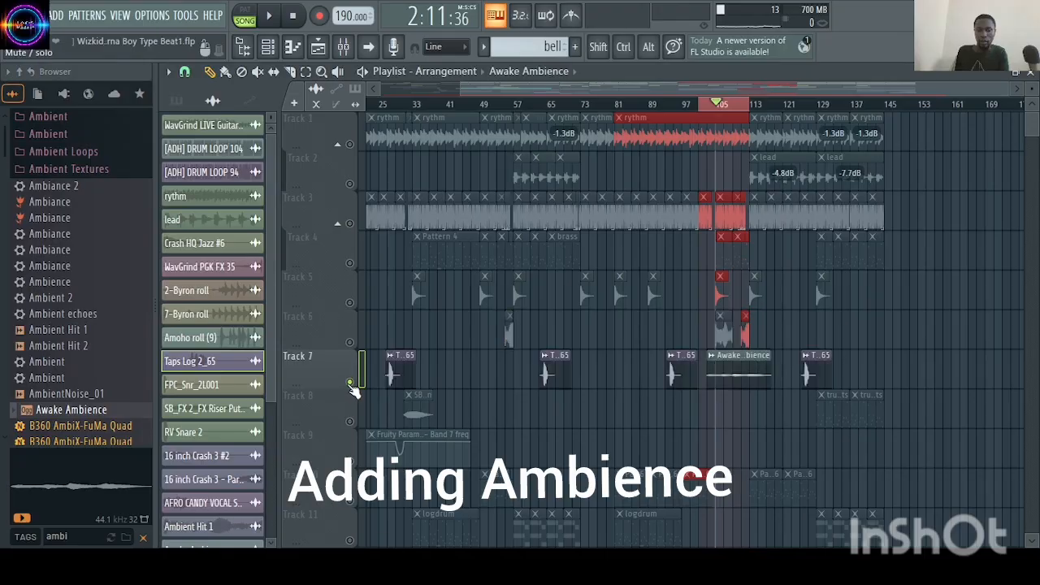
right_click(349, 383)
key("space")
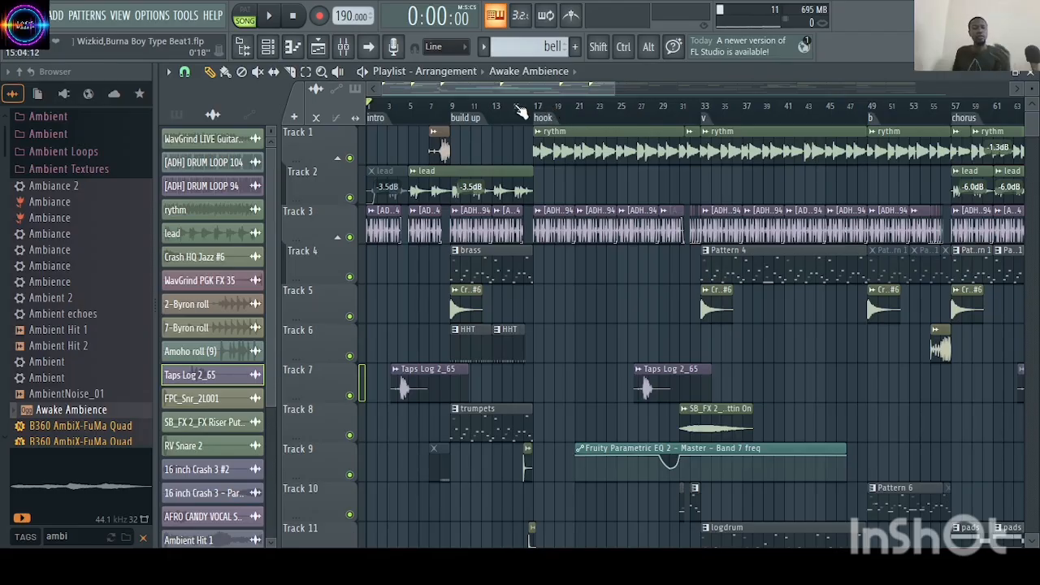
- Play the arrangement from the intro into the hook to review it, and stop playback
left_click(270, 18)
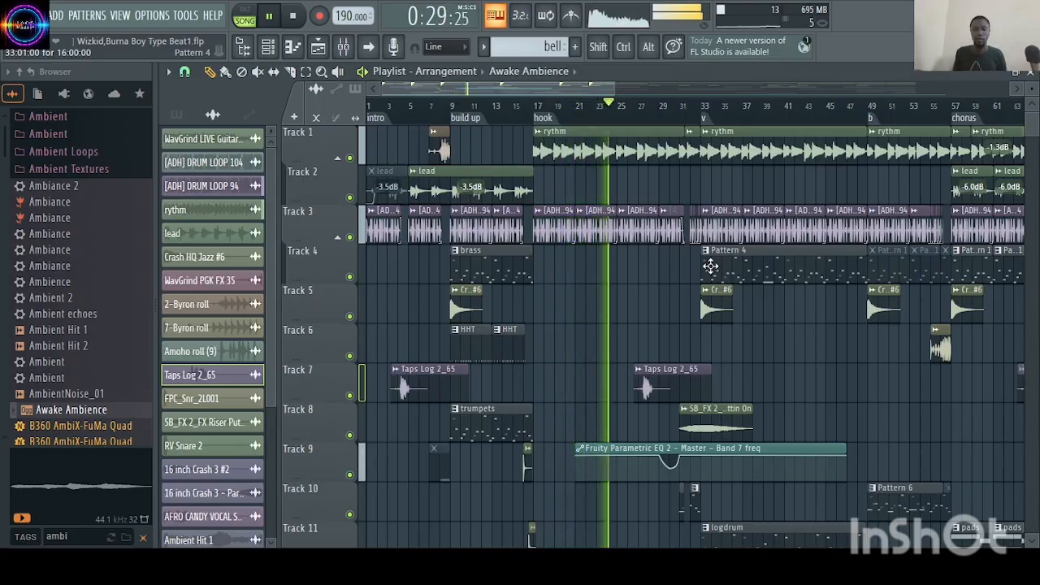
key("space")
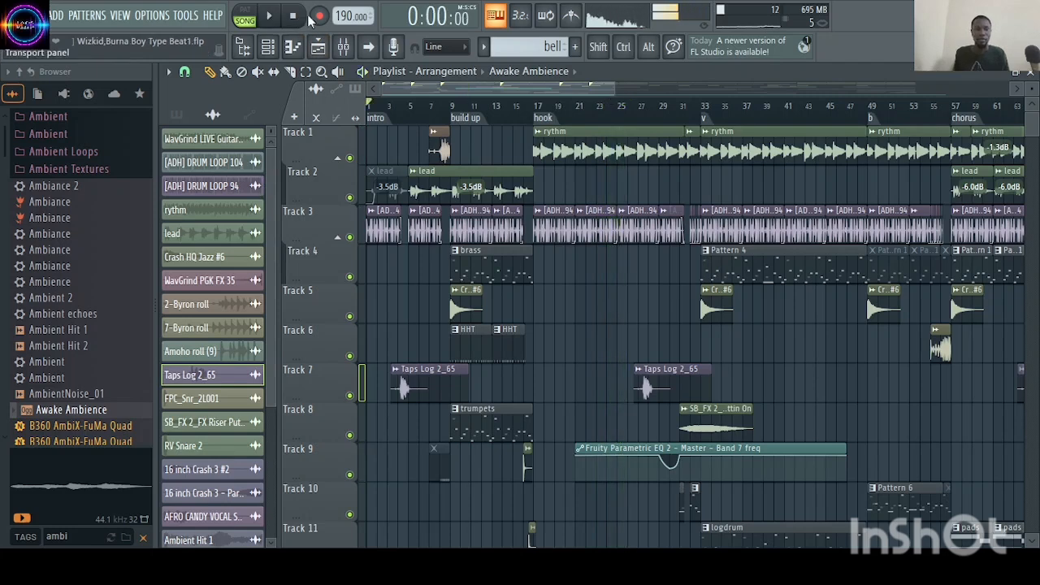